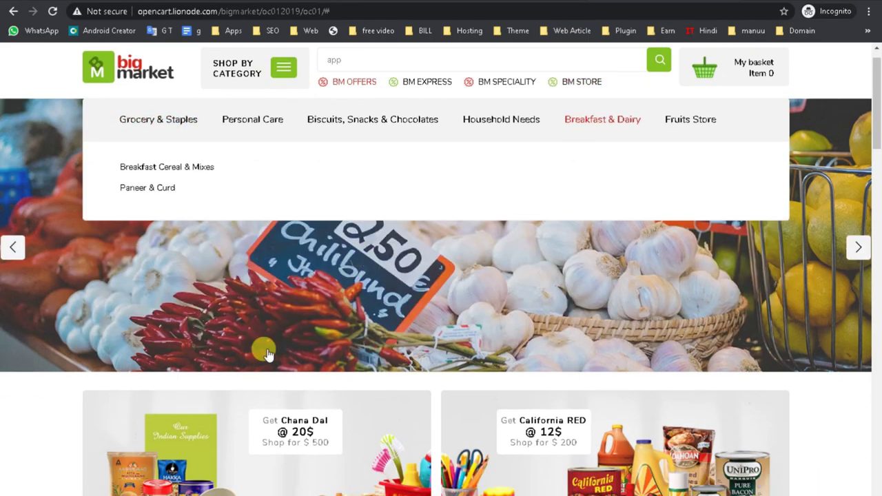
- Open the Orange product page and flip through its enlarged product photos
{"action": "scroll", "coordinate": [216, 393], "scroll_direction": "up", "scroll_amount": 2}
{"action": "scroll", "coordinate": [420, 351], "scroll_direction": "down", "scroll_amount": 10}
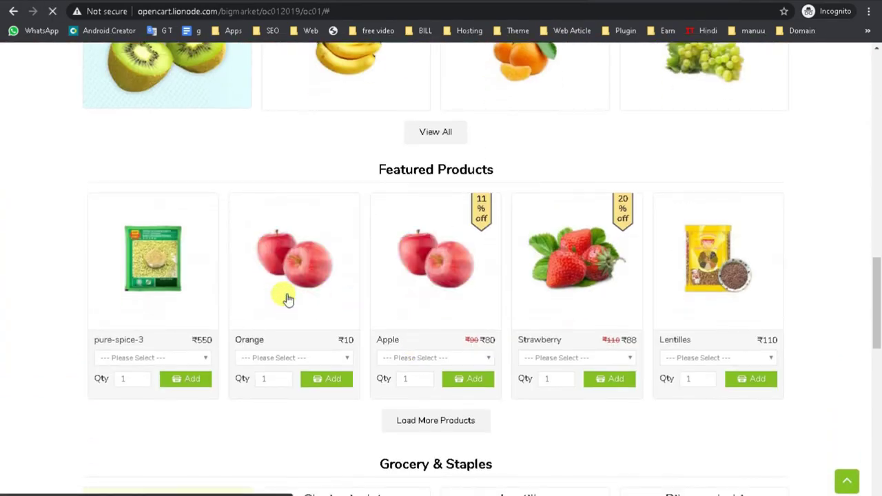
{"action": "left_click", "coordinate": [288, 298]}
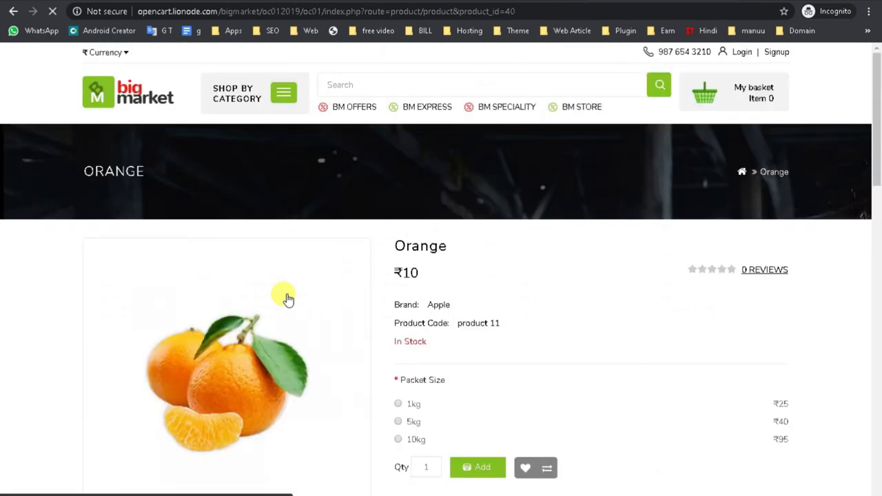
{"action": "scroll", "coordinate": [288, 298], "scroll_direction": "down", "scroll_amount": 4}
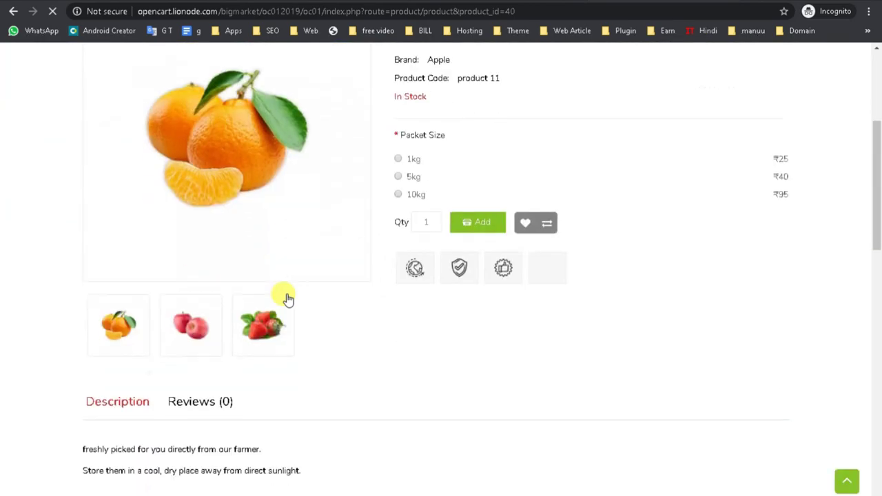
{"action": "left_click", "coordinate": [190, 338]}
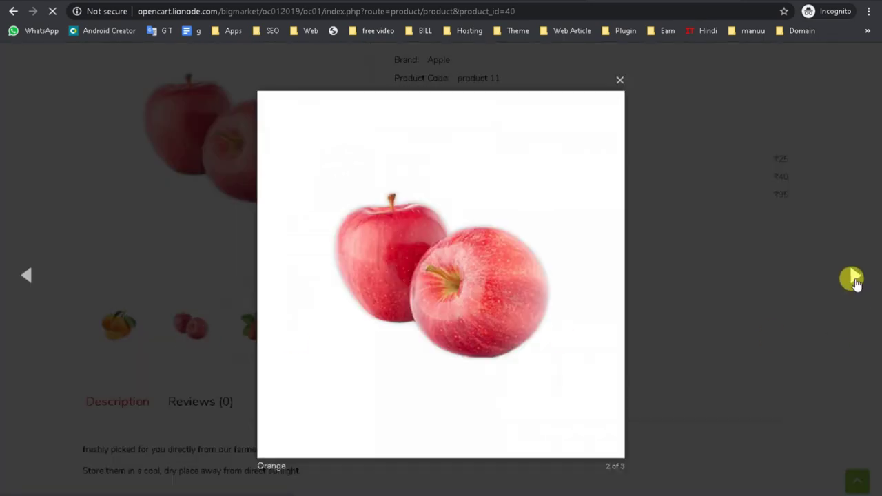
{"action": "left_click", "coordinate": [854, 276]}
{"action": "left_click", "coordinate": [854, 277]}
{"action": "left_click", "coordinate": [855, 279]}
{"action": "left_click", "coordinate": [738, 383]}
{"action": "left_click", "coordinate": [200, 328]}
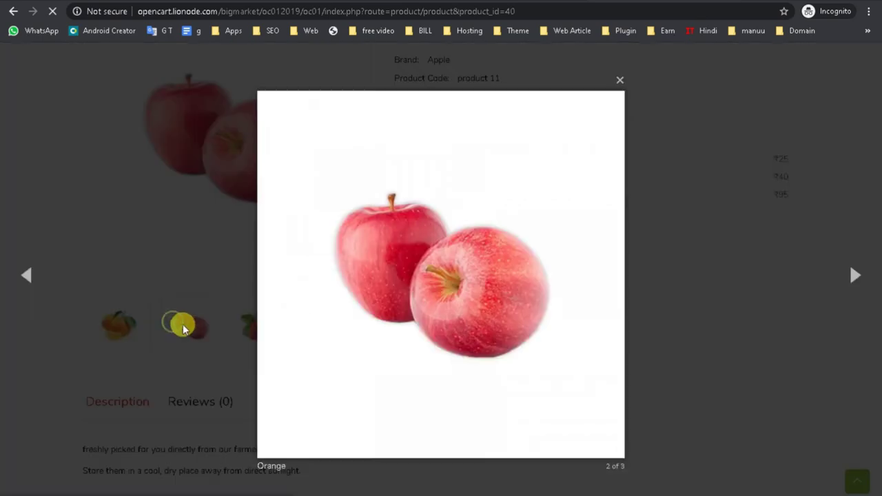
{"action": "left_click", "coordinate": [620, 74]}
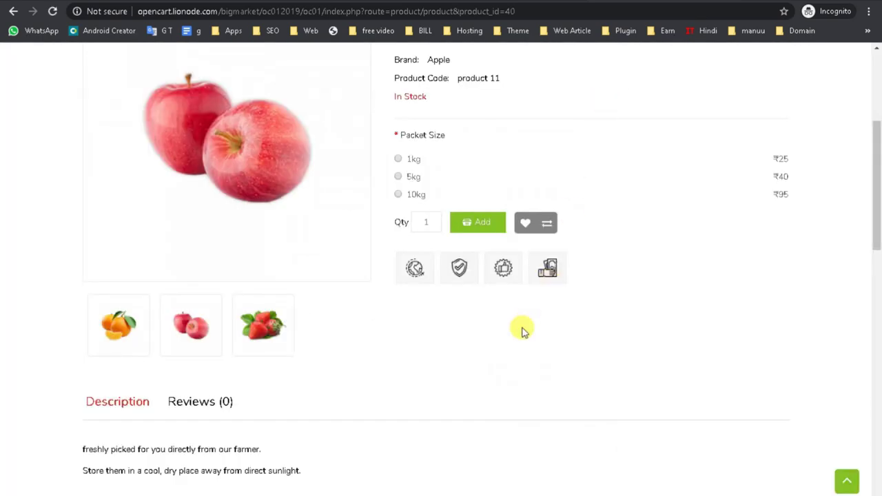
{"action": "left_click", "coordinate": [110, 338]}
{"action": "left_click", "coordinate": [688, 343]}
{"action": "scroll", "coordinate": [687, 343], "scroll_direction": "up", "scroll_amount": 4}
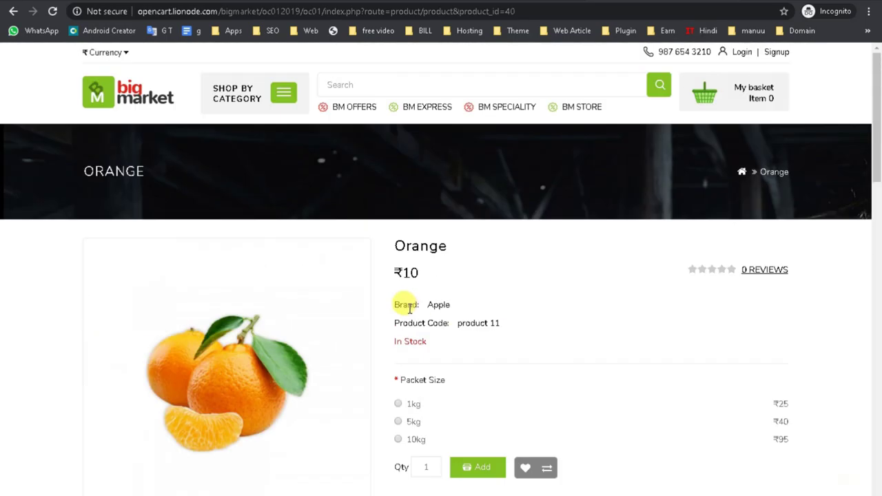
- Return to the home page and add a 5kg pack of Banana to the cart
{"action": "left_click", "coordinate": [120, 102]}
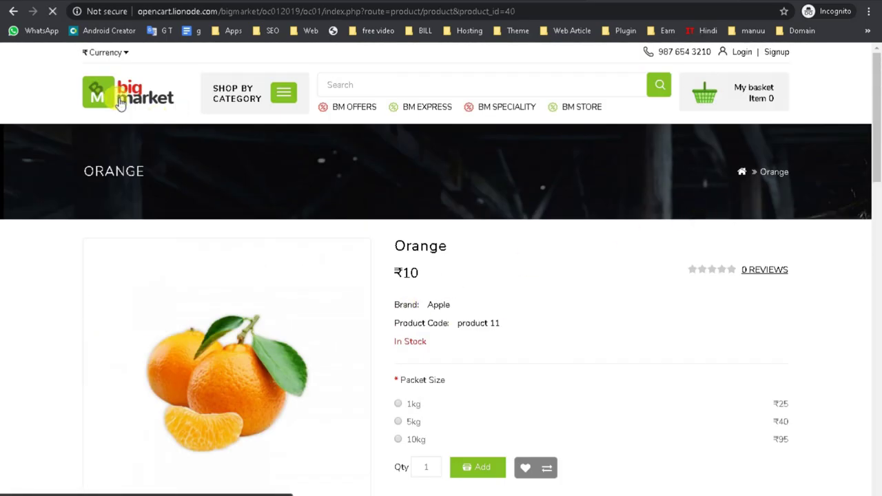
{"action": "scroll", "coordinate": [517, 282], "scroll_direction": "down", "scroll_amount": 10}
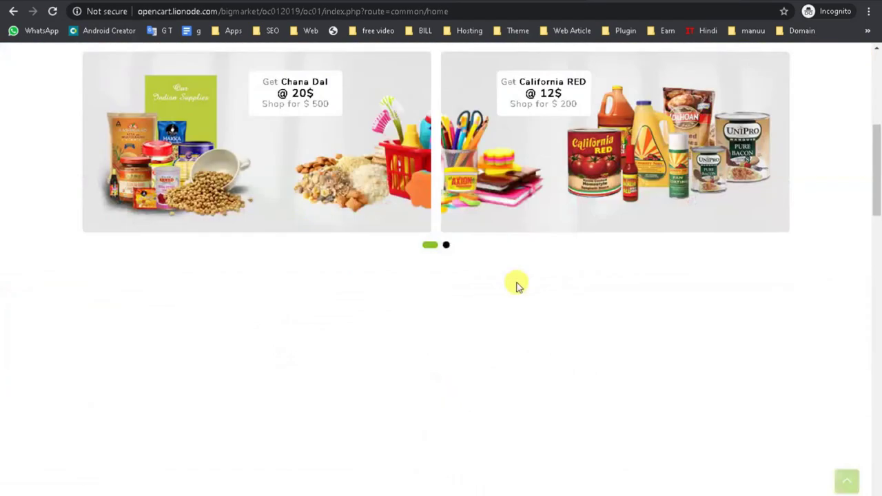
{"action": "scroll", "coordinate": [502, 300], "scroll_direction": "down", "scroll_amount": 9}
{"action": "scroll", "coordinate": [281, 272], "scroll_direction": "up", "scroll_amount": 4}
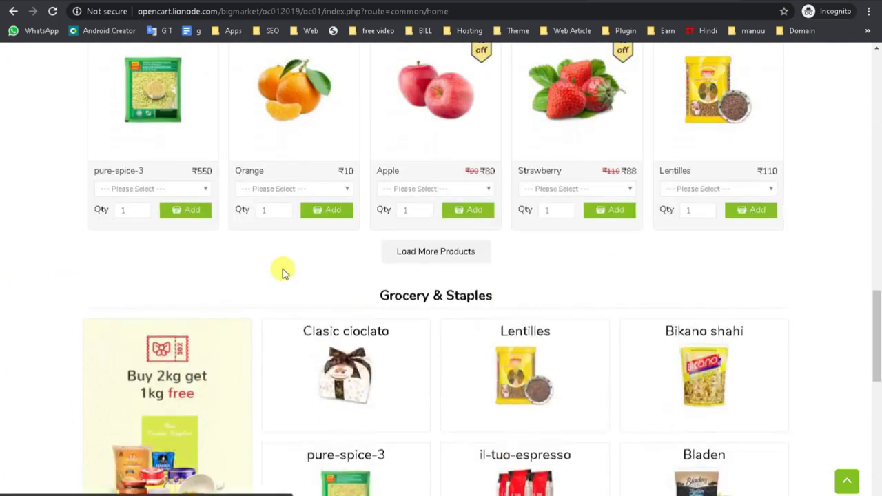
{"action": "scroll", "coordinate": [581, 262], "scroll_direction": "up", "scroll_amount": 3}
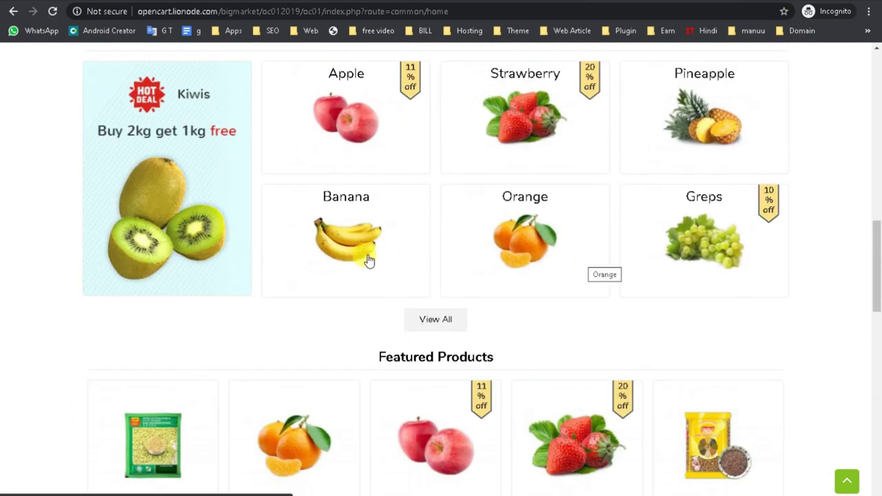
{"action": "left_click", "coordinate": [328, 251]}
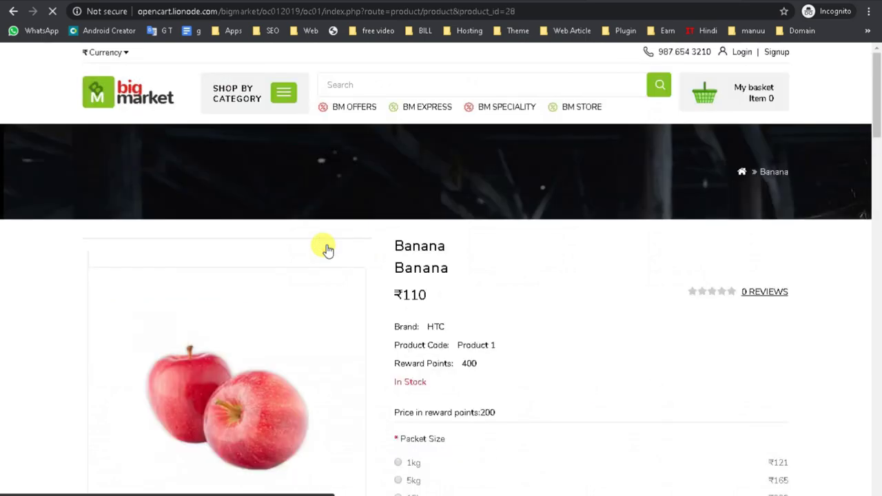
{"action": "scroll", "coordinate": [366, 280], "scroll_direction": "down", "scroll_amount": 4}
{"action": "scroll", "coordinate": [463, 251], "scroll_direction": "up", "scroll_amount": 1}
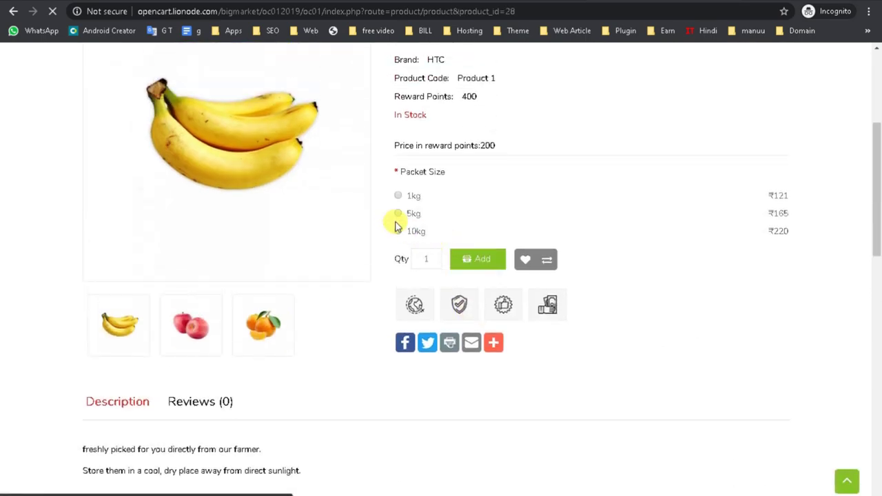
{"action": "left_click", "coordinate": [397, 213]}
{"action": "left_click", "coordinate": [472, 262]}
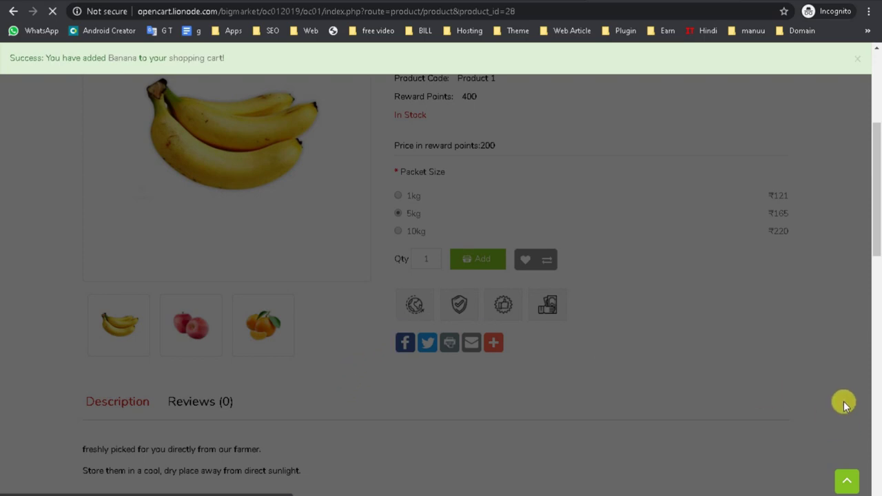
- Open My basket and proceed to Checkout
{"action": "scroll", "coordinate": [598, 282], "scroll_direction": "up", "scroll_amount": 4}
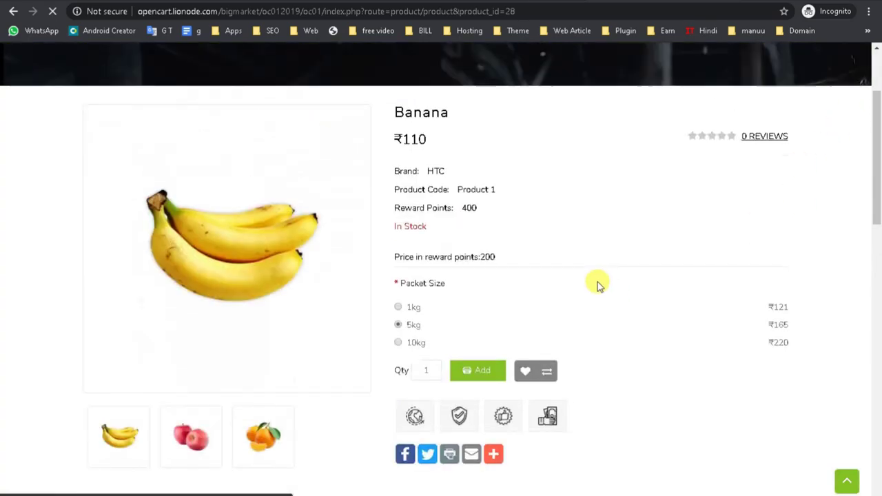
{"action": "left_click", "coordinate": [758, 98]}
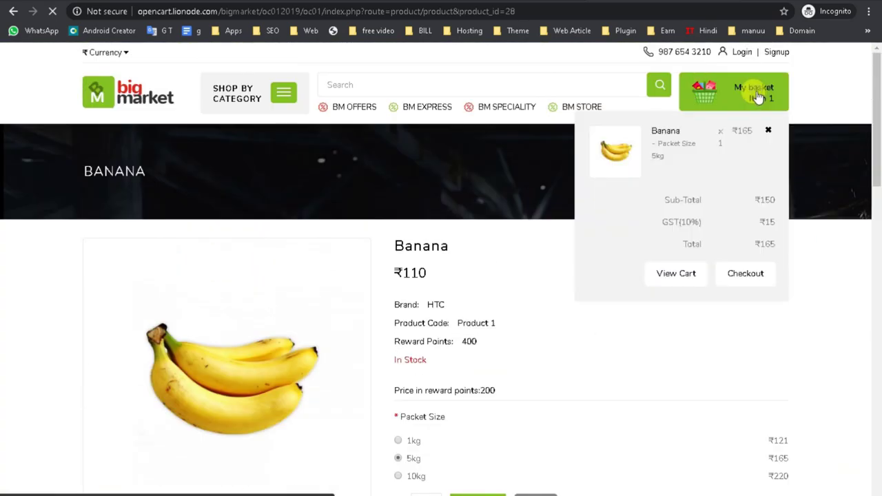
{"action": "left_click", "coordinate": [741, 281]}
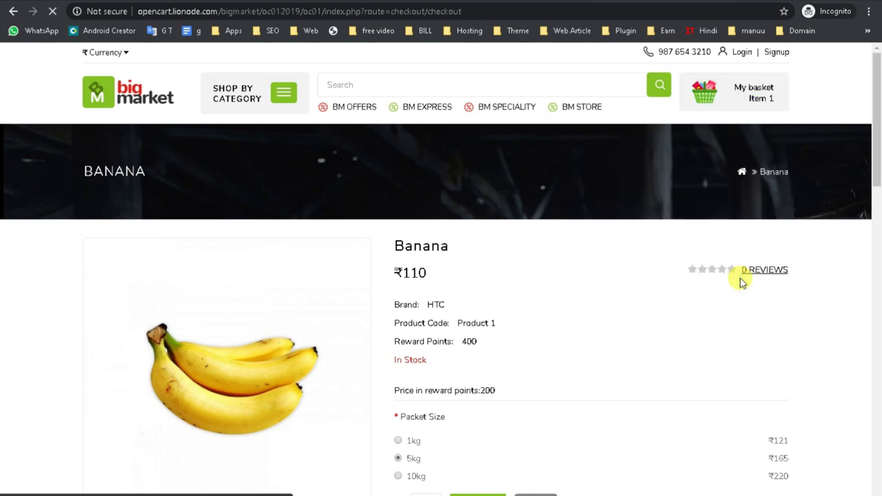
- Try the returning-customer login fields, then continue to the account and billing step
{"action": "scroll", "coordinate": [526, 345], "scroll_direction": "down", "scroll_amount": 3}
{"action": "scroll", "coordinate": [631, 333], "scroll_direction": "up", "scroll_amount": 1}
{"action": "scroll", "coordinate": [630, 333], "scroll_direction": "up", "scroll_amount": 2}
{"action": "left_click", "coordinate": [460, 278]}
{"action": "left_click", "coordinate": [426, 306]}
{"action": "triple_click", "coordinate": [434, 214]}
{"action": "left_click", "coordinate": [386, 263]}
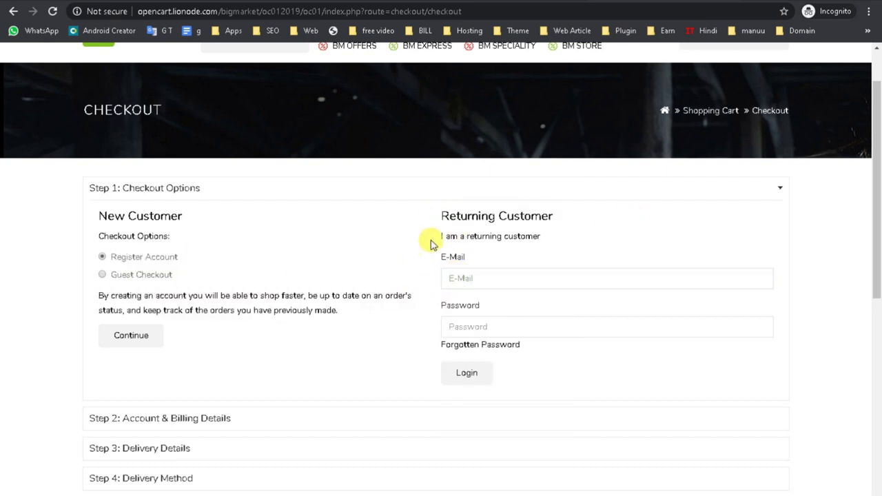
{"action": "triple_click", "coordinate": [445, 235]}
{"action": "left_click", "coordinate": [449, 277]}
{"action": "left_click", "coordinate": [416, 297]}
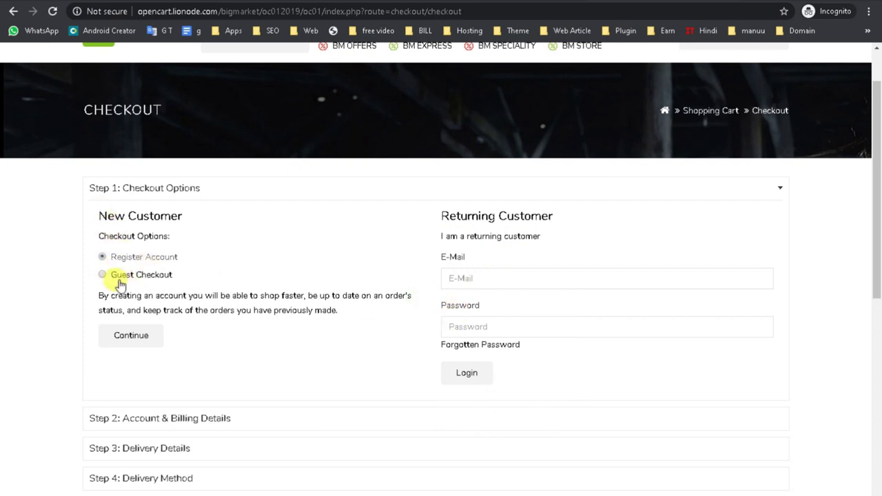
{"action": "left_click", "coordinate": [131, 336]}
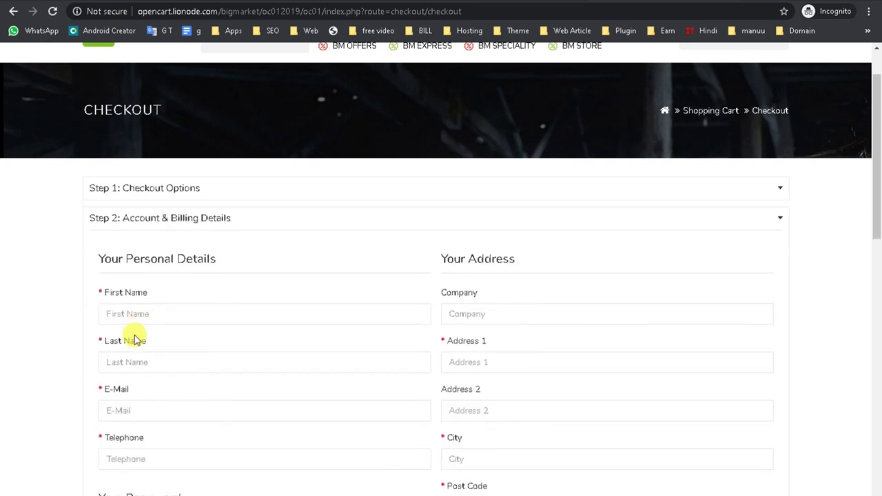
- Go back to the checkout options and continue as a guest
{"action": "scroll", "coordinate": [315, 299], "scroll_direction": "down", "scroll_amount": 3}
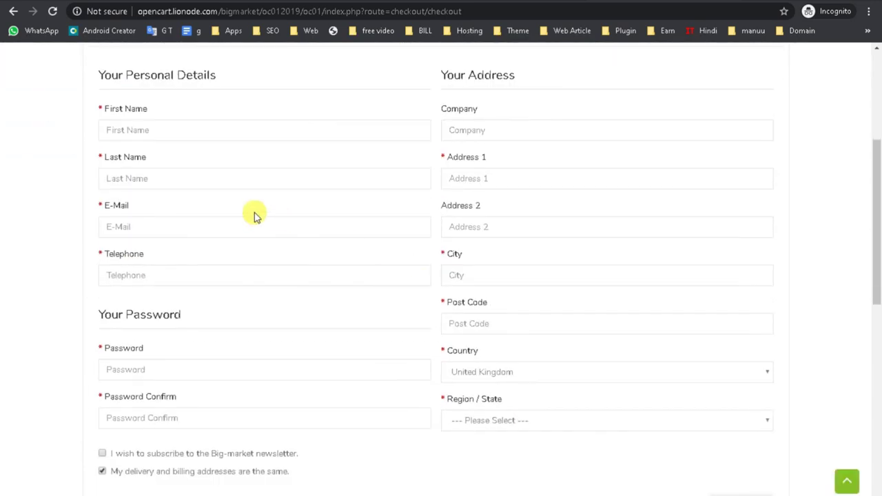
{"action": "scroll", "coordinate": [254, 216], "scroll_direction": "up", "scroll_amount": 1}
{"action": "left_click", "coordinate": [128, 183]}
{"action": "scroll", "coordinate": [178, 422], "scroll_direction": "down", "scroll_amount": 2}
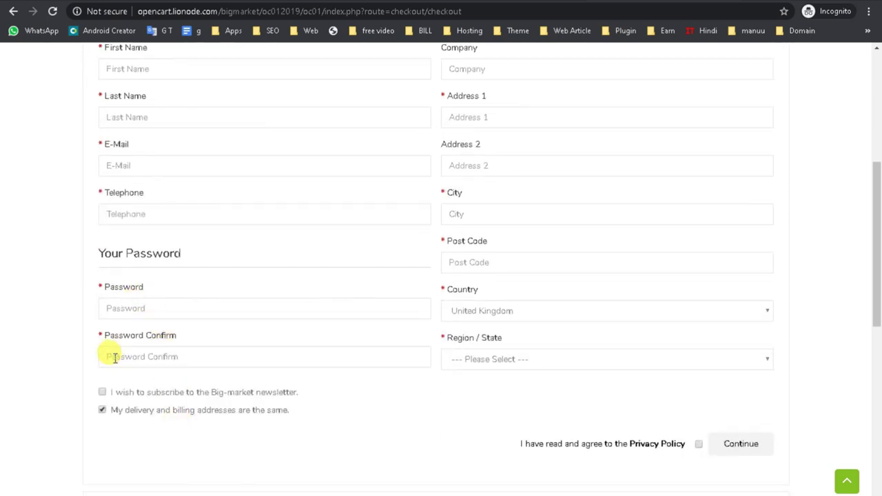
{"action": "scroll", "coordinate": [114, 357], "scroll_direction": "up", "scroll_amount": 4}
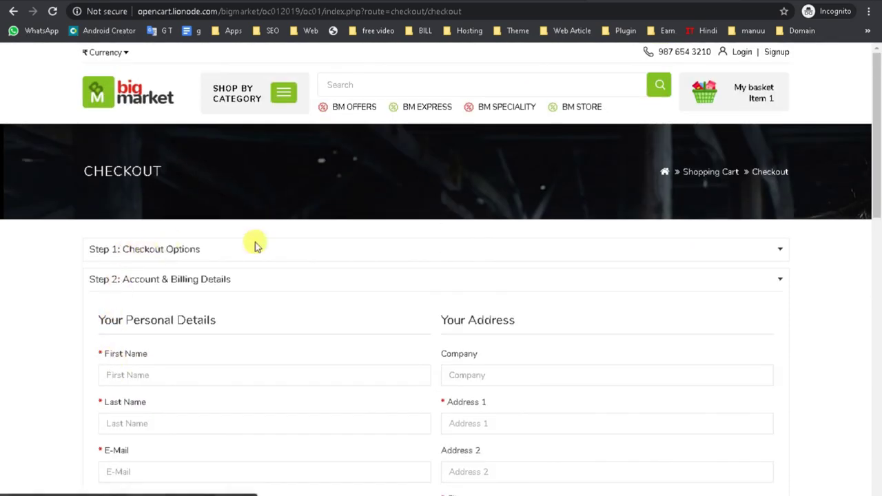
{"action": "left_click", "coordinate": [778, 252]}
{"action": "scroll", "coordinate": [420, 335], "scroll_direction": "down", "scroll_amount": 2}
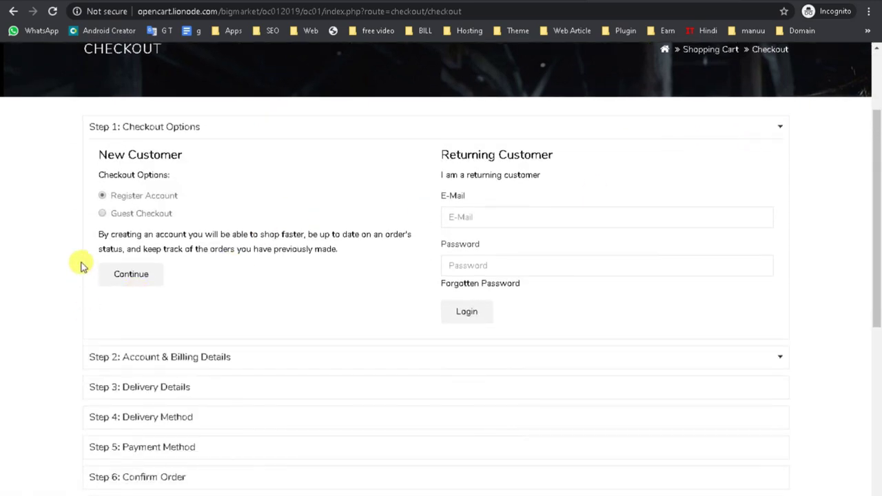
{"action": "left_click", "coordinate": [104, 214]}
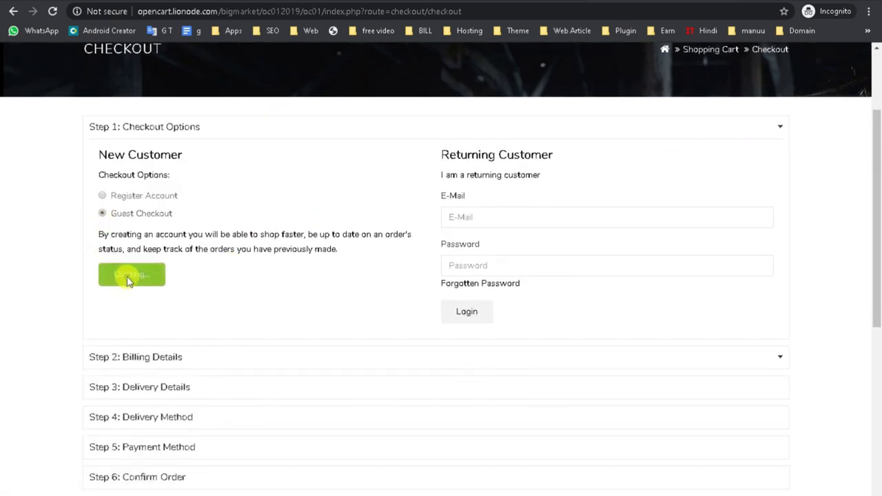
{"action": "left_click", "coordinate": [127, 277]}
- Fill the billing details from the saved address with India and Delhi, and submit them
{"action": "scroll", "coordinate": [142, 285], "scroll_direction": "down", "scroll_amount": 2}
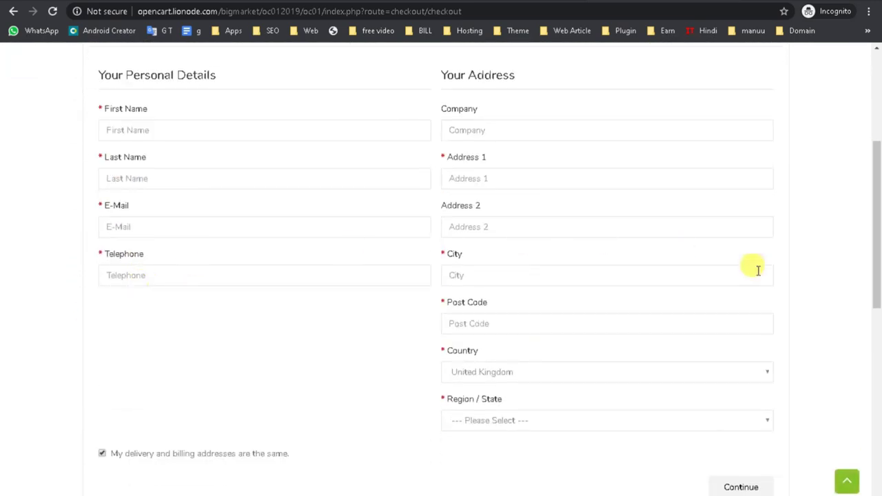
{"action": "left_click", "coordinate": [135, 132]}
{"action": "left_click", "coordinate": [145, 173]}
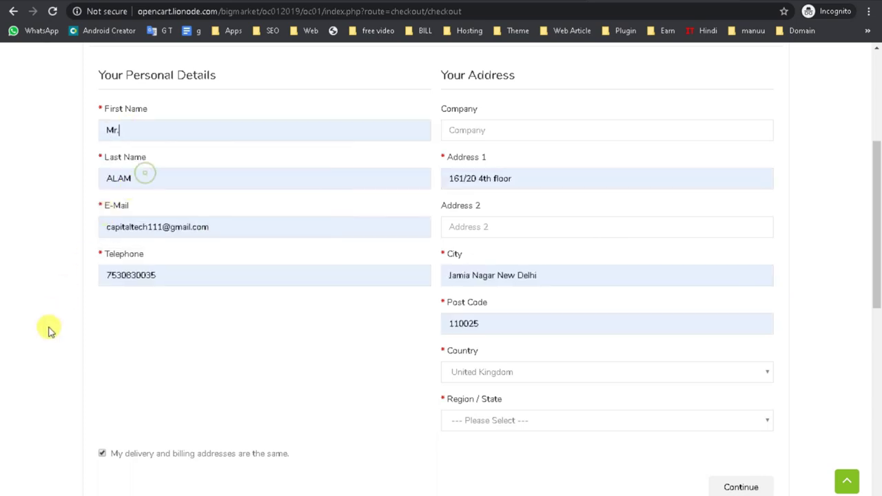
{"action": "scroll", "coordinate": [488, 393], "scroll_direction": "down", "scroll_amount": 2}
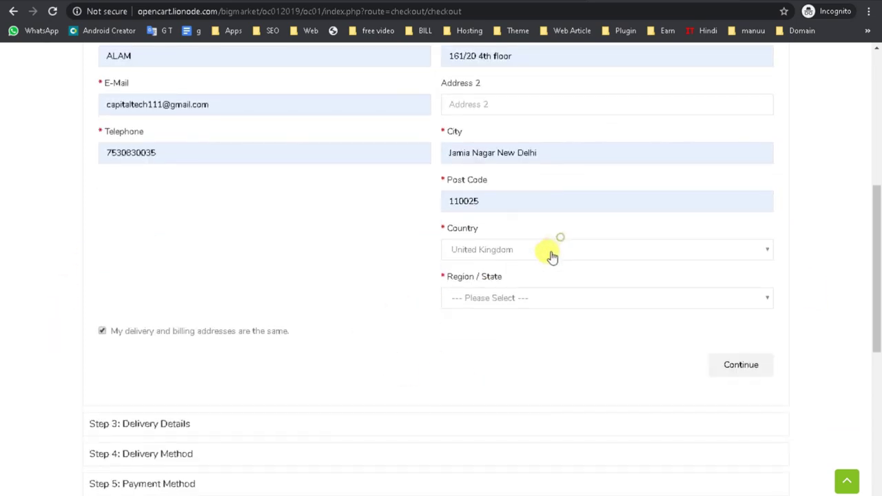
{"action": "left_click", "coordinate": [534, 251]}
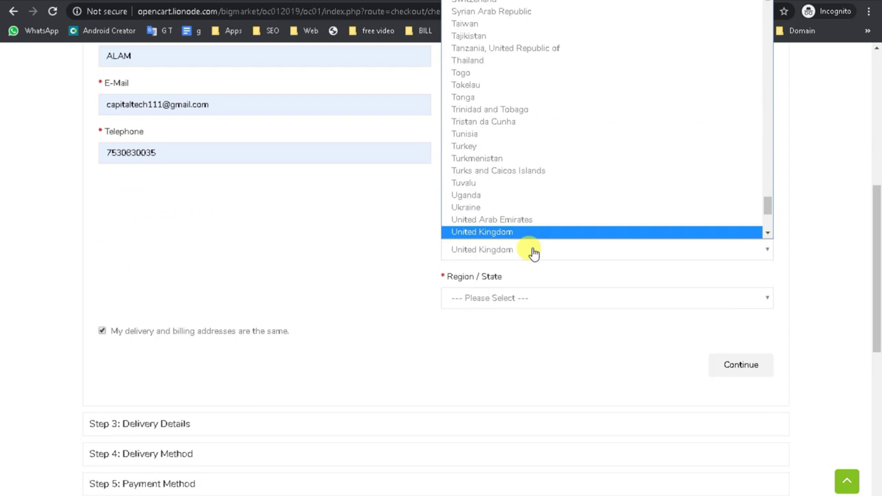
{"action": "type", "text": "in"}
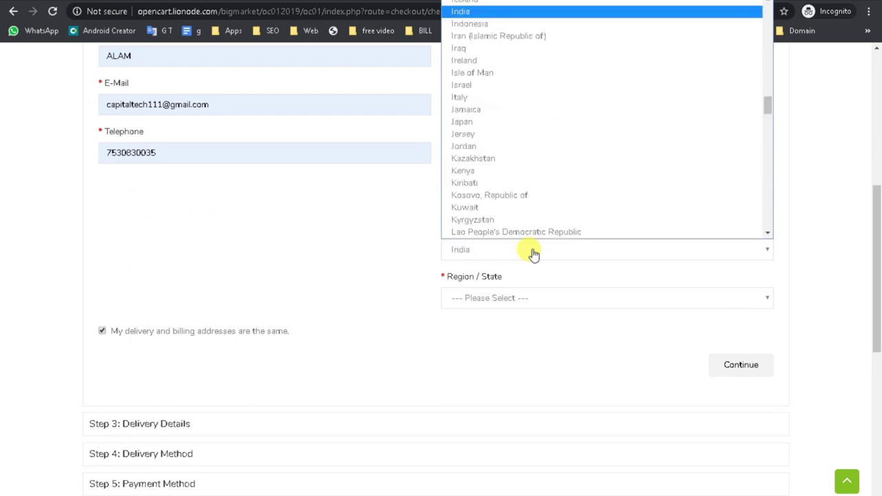
{"action": "left_click", "coordinate": [534, 252]}
{"action": "left_click", "coordinate": [522, 299]}
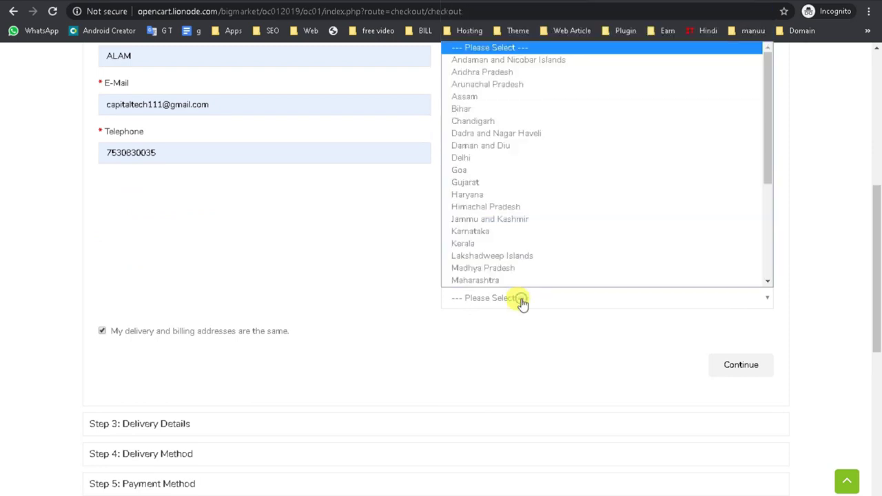
{"action": "left_click", "coordinate": [475, 158]}
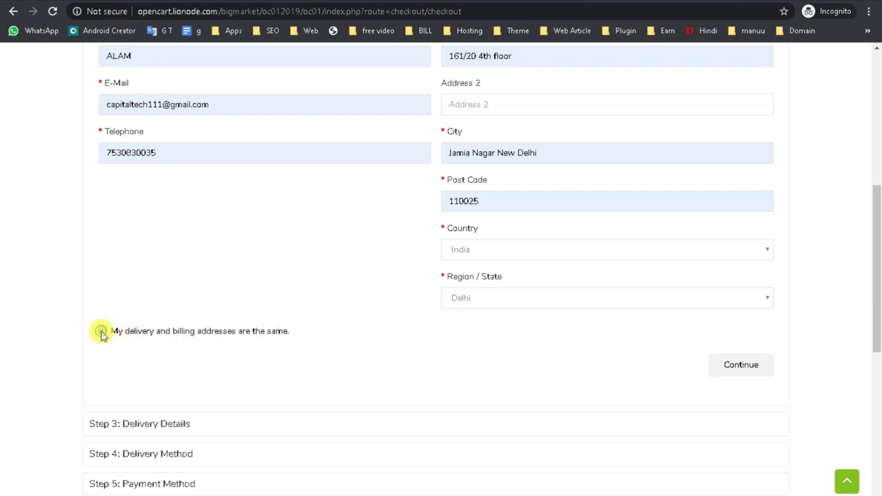
{"action": "left_click", "coordinate": [749, 372]}
{"action": "scroll", "coordinate": [518, 368], "scroll_direction": "up", "scroll_amount": 2}
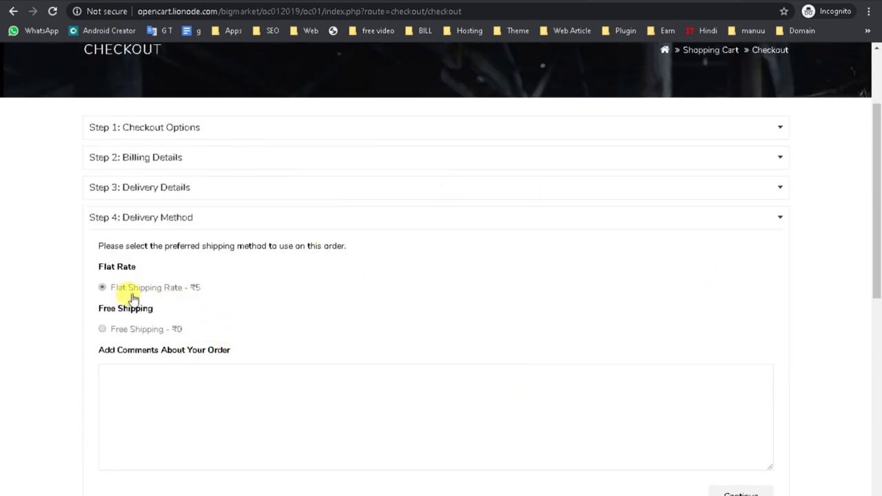
- Choose Free Shipping (₹0) as the delivery method and continue
{"action": "left_click_drag", "start_coordinate": [218, 293], "coordinate": [120, 291]}
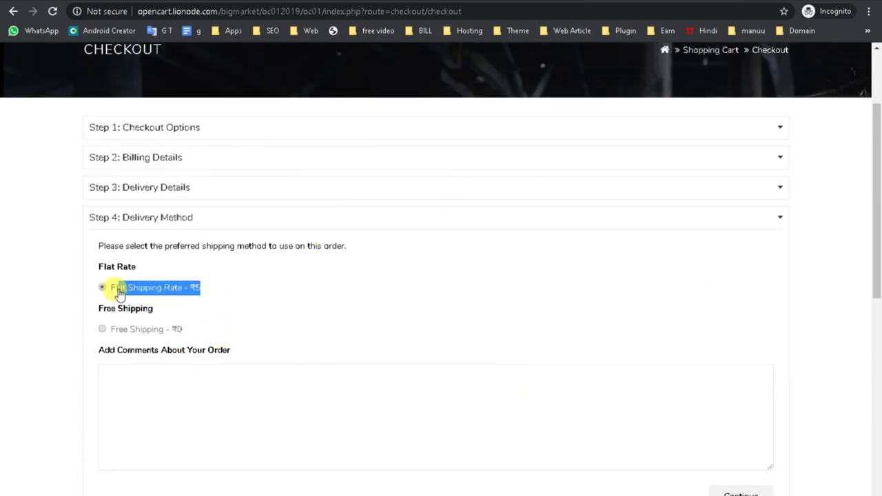
{"action": "left_click_drag", "start_coordinate": [193, 334], "coordinate": [100, 332]}
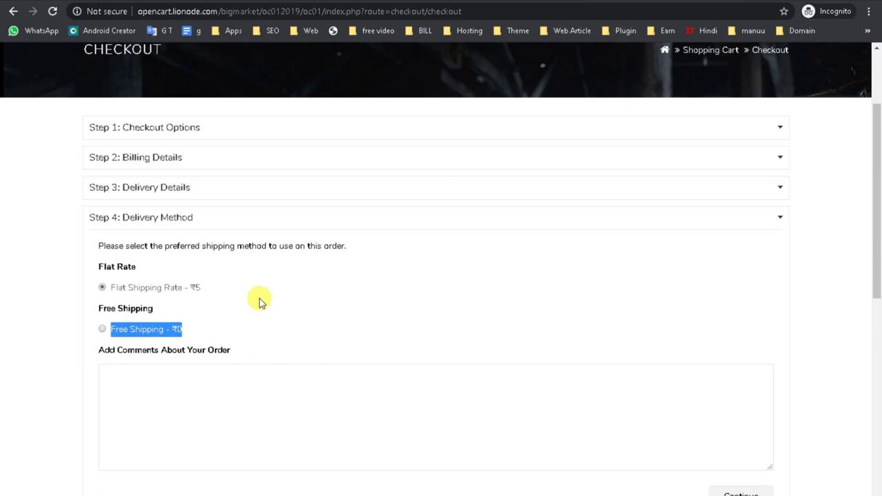
{"action": "scroll", "coordinate": [98, 360], "scroll_direction": "up", "scroll_amount": 1}
{"action": "scroll", "coordinate": [118, 370], "scroll_direction": "down", "scroll_amount": 3}
{"action": "left_click", "coordinate": [187, 301]}
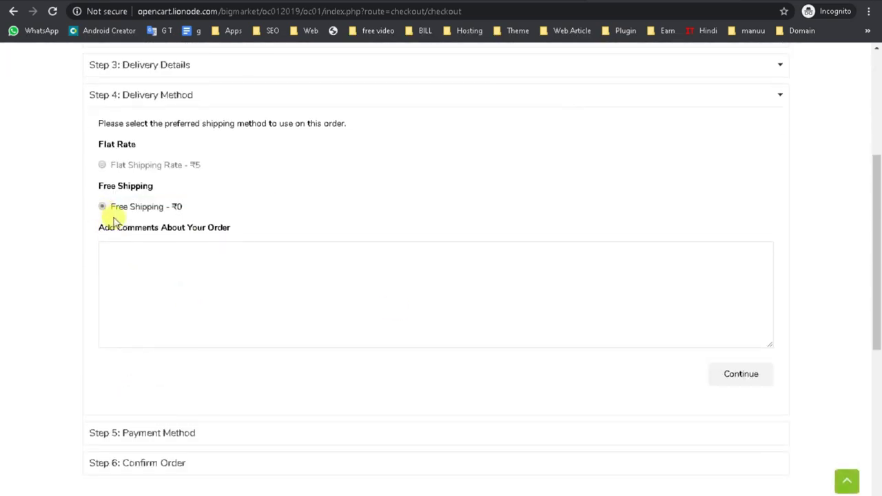
{"action": "left_click", "coordinate": [740, 376]}
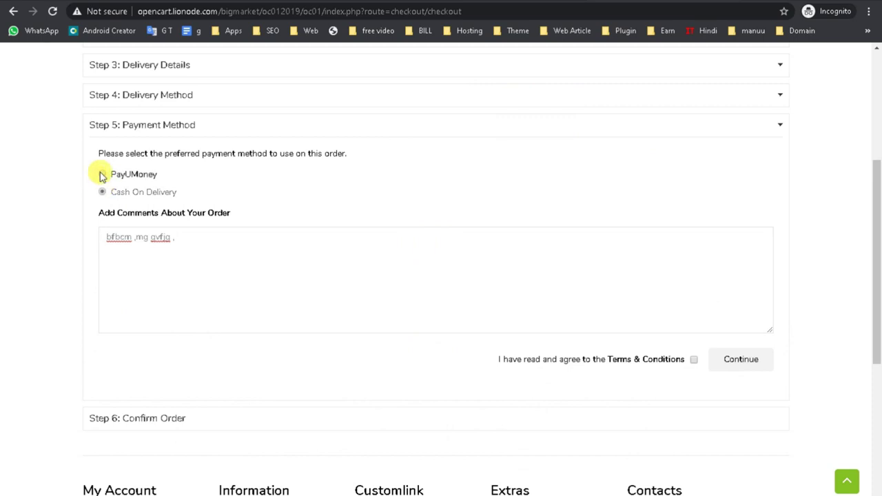
- Use Cash On Delivery, delete the order comment text, and continue to Confirm Order
{"action": "left_click_drag", "start_coordinate": [191, 173], "coordinate": [104, 175]}
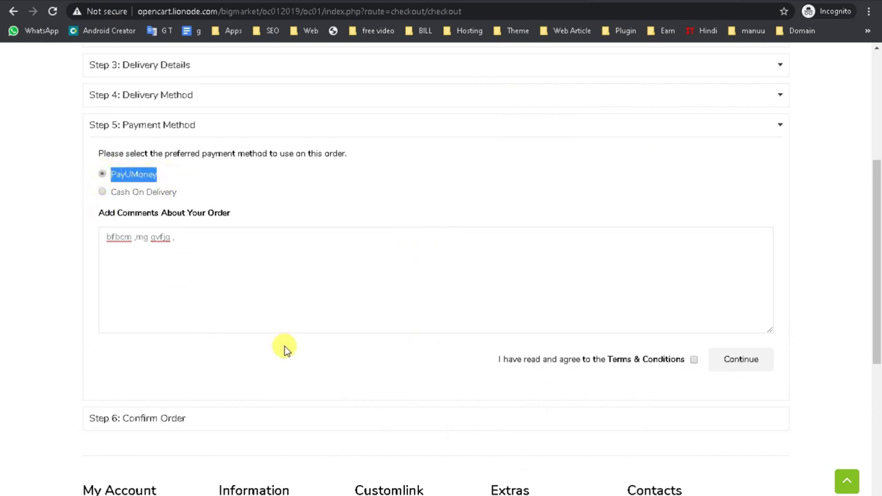
{"action": "scroll", "coordinate": [284, 349], "scroll_direction": "down", "scroll_amount": 1}
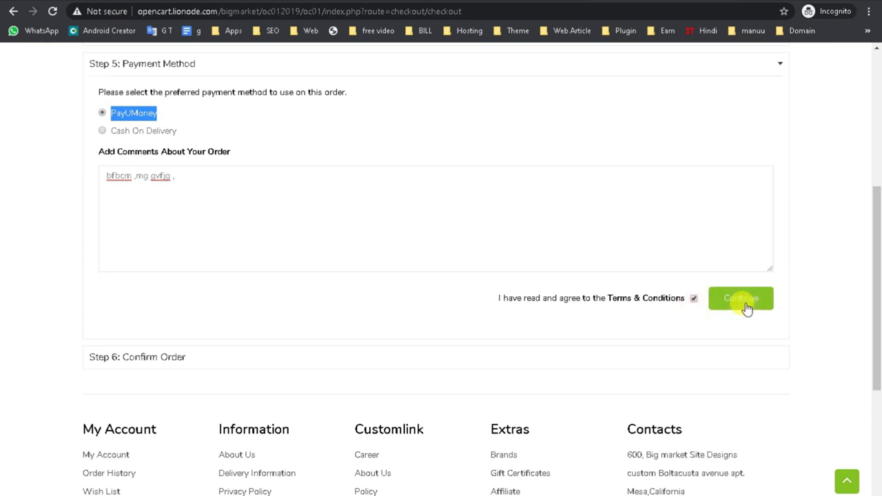
{"action": "left_click", "coordinate": [191, 181]}
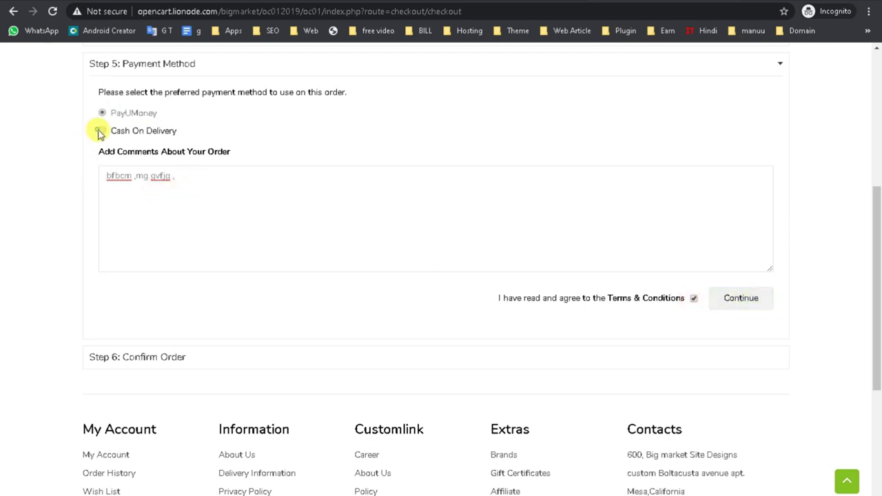
{"action": "triple_click", "coordinate": [202, 180]}
{"action": "key", "text": "BackSpace"}
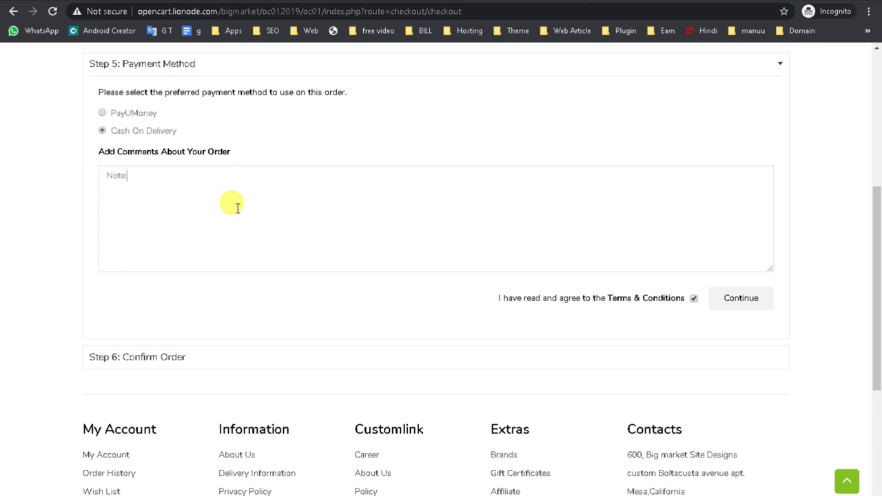
{"action": "left_click", "coordinate": [737, 303]}
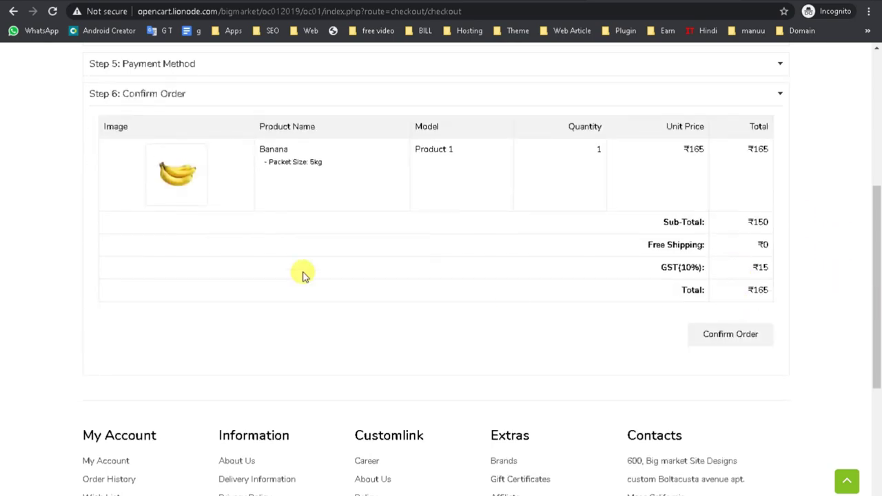
- Review the ₹165 Banana order row, confirm the order, and read the success message
{"action": "left_click_drag", "start_coordinate": [103, 158], "coordinate": [758, 166]}
{"action": "left_click", "coordinate": [396, 197]}
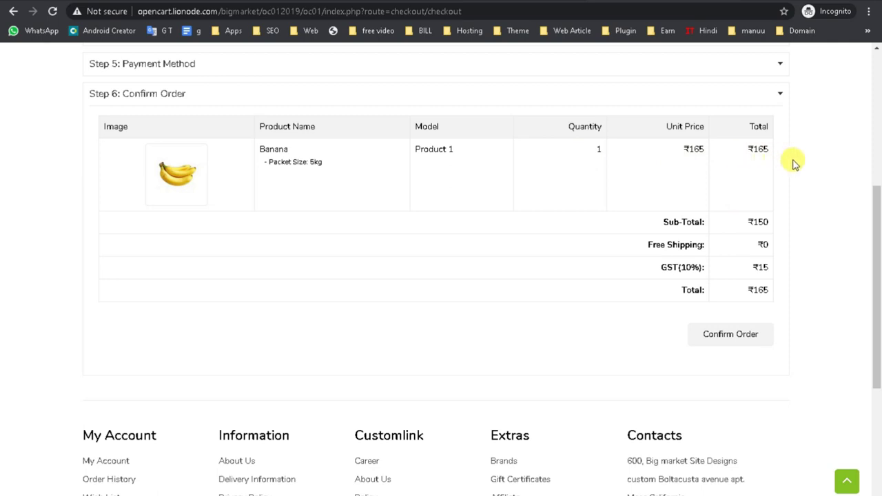
{"action": "left_click", "coordinate": [730, 341]}
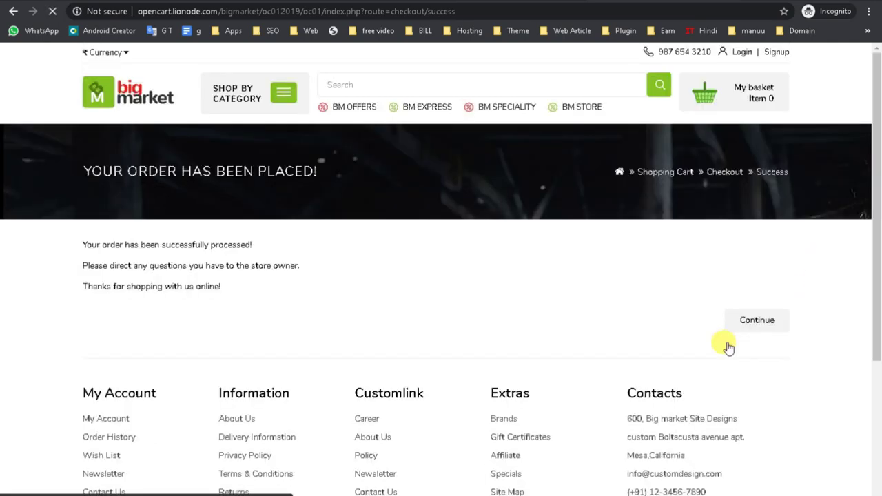
{"action": "left_click_drag", "start_coordinate": [69, 241], "coordinate": [288, 292]}
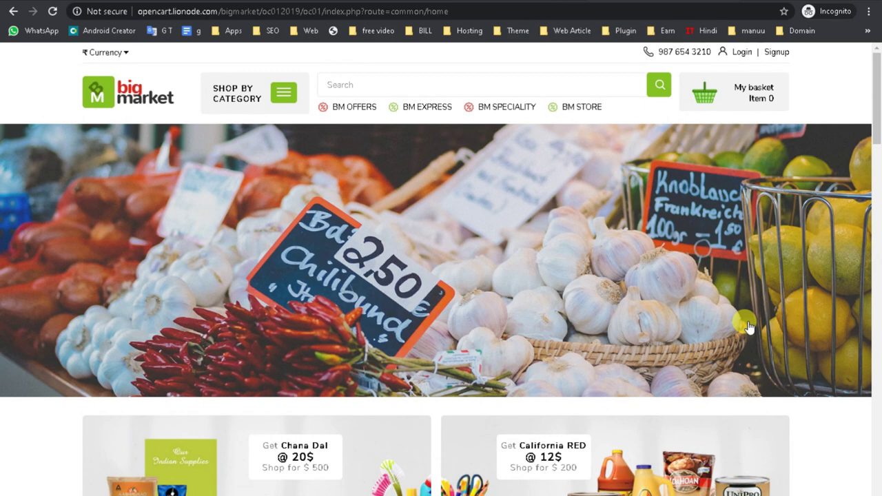
{"action": "scroll", "coordinate": [731, 310], "scroll_direction": "down", "scroll_amount": 4}
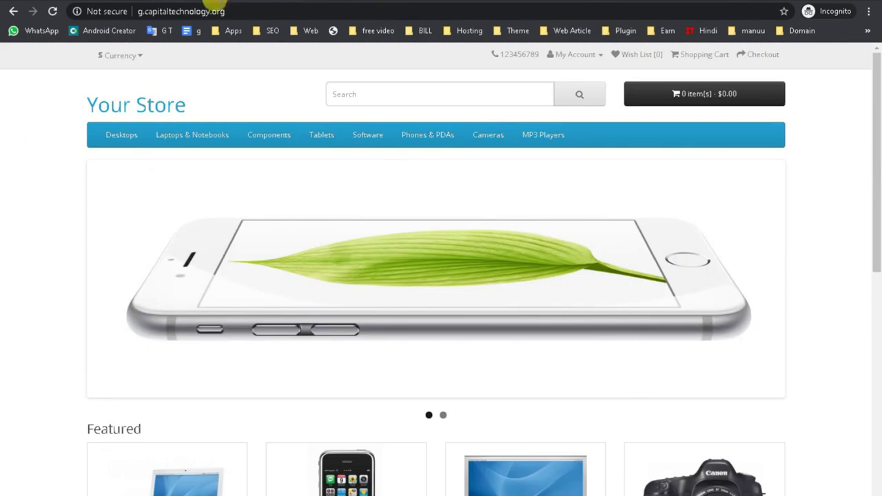
- Switch to the g.capitaltechnology.org store and scroll through its default 'Your Store' home page
{"action": "left_click", "coordinate": [215, 10]}
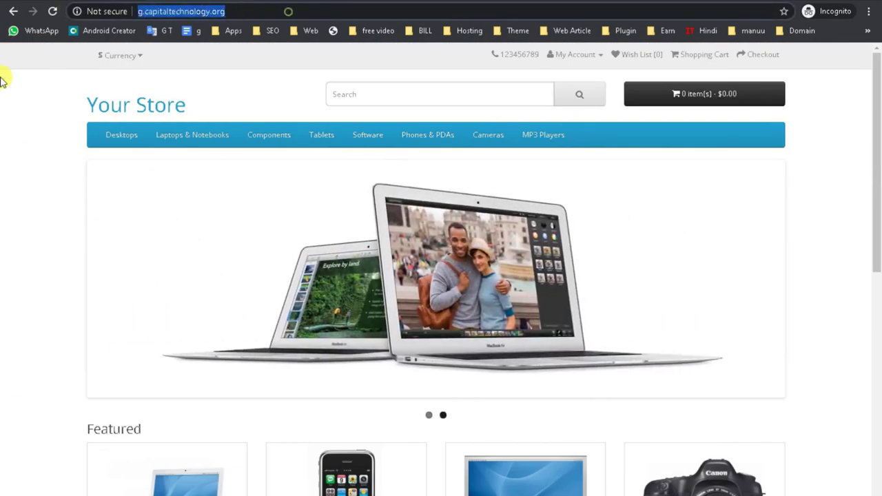
{"action": "scroll", "coordinate": [237, 258], "scroll_direction": "down", "scroll_amount": 6}
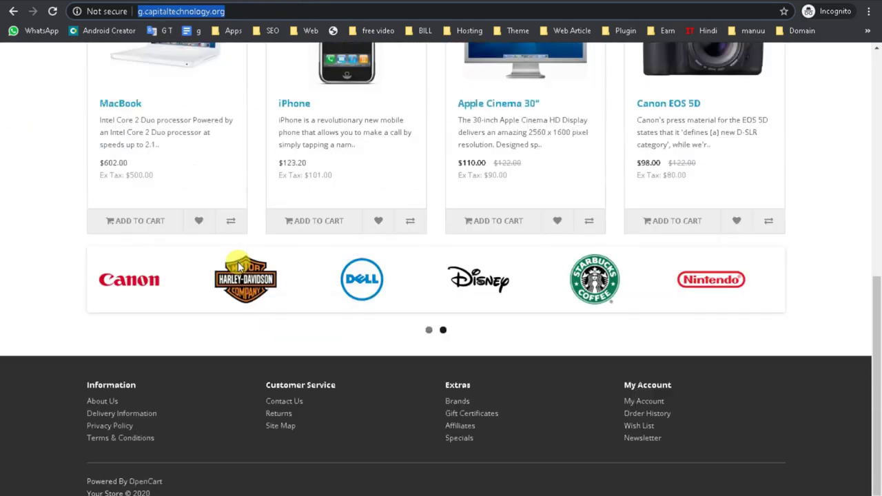
{"action": "scroll", "coordinate": [246, 295], "scroll_direction": "up", "scroll_amount": 5}
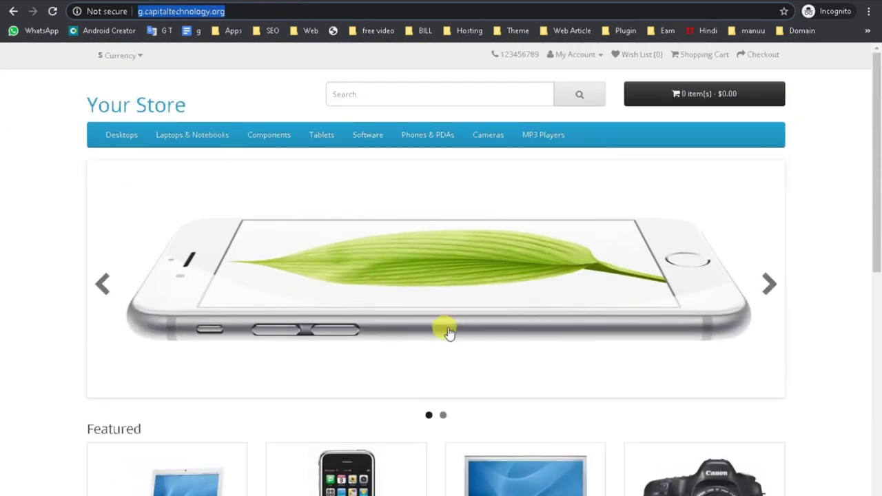
{"action": "scroll", "coordinate": [449, 331], "scroll_direction": "down", "scroll_amount": 3}
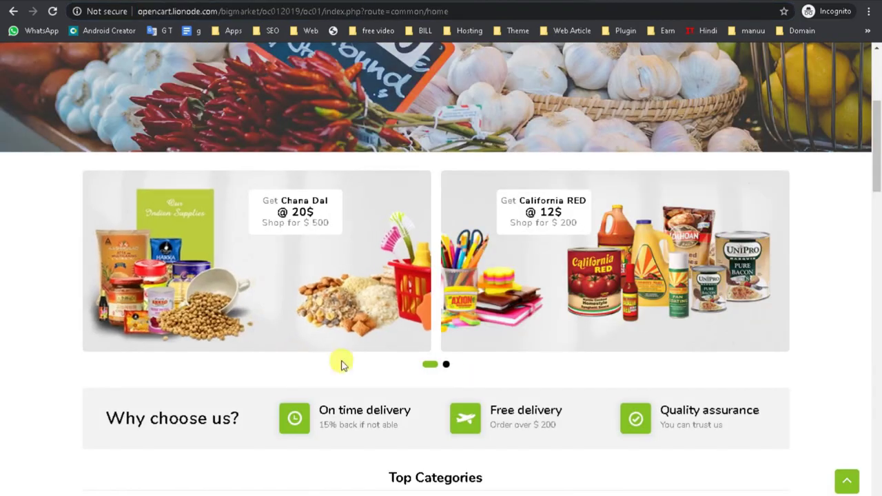
{"action": "scroll", "coordinate": [381, 386], "scroll_direction": "down", "scroll_amount": 2}
{"action": "scroll", "coordinate": [381, 386], "scroll_direction": "down", "scroll_amount": 8}
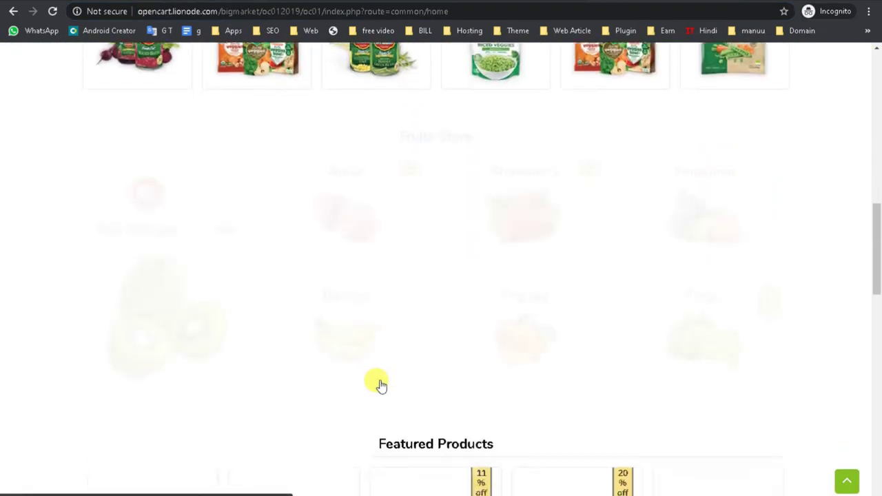
{"action": "scroll", "coordinate": [386, 374], "scroll_direction": "up", "scroll_amount": 4}
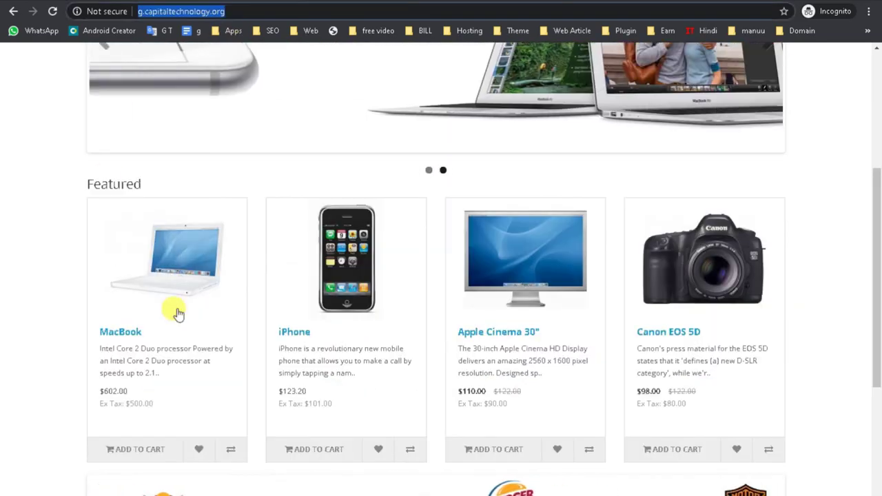
{"action": "scroll", "coordinate": [211, 337], "scroll_direction": "down", "scroll_amount": 3}
{"action": "scroll", "coordinate": [211, 337], "scroll_direction": "up", "scroll_amount": 6}
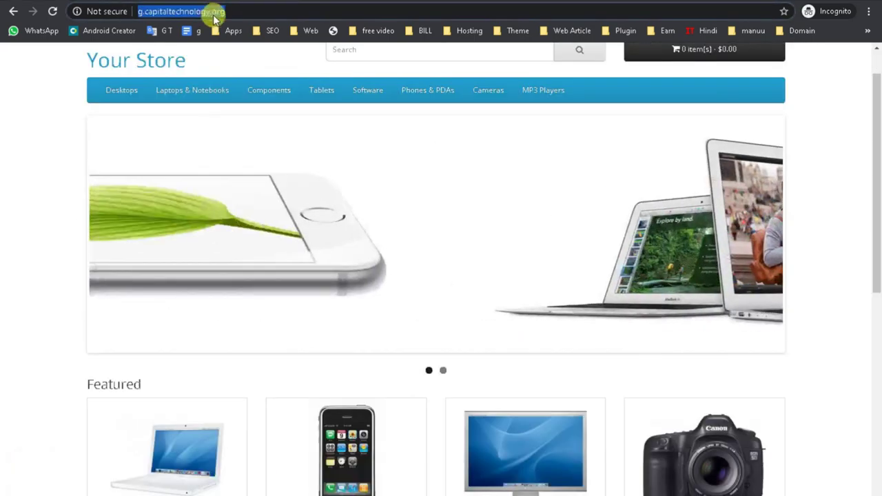
- Go to the store's /admin URL and log in with the admin username and password
{"action": "left_click", "coordinate": [260, 7]}
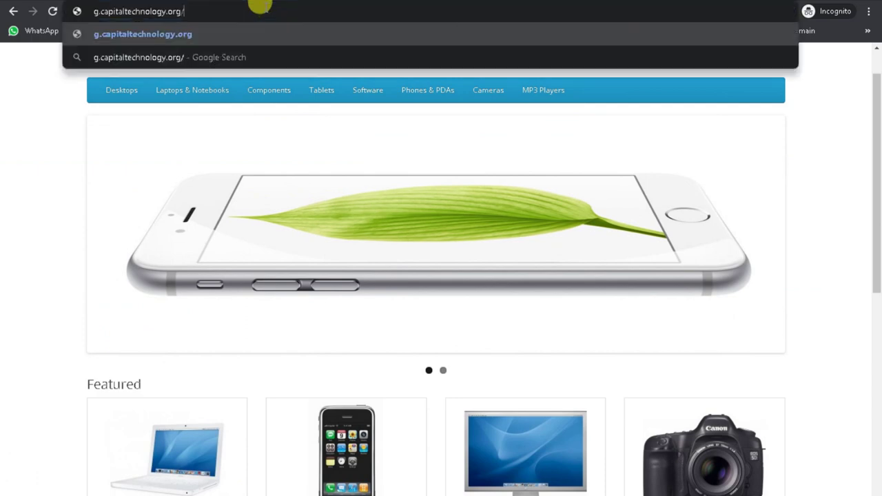
{"action": "type", "text": "admin"}
{"action": "key", "text": "Return"}
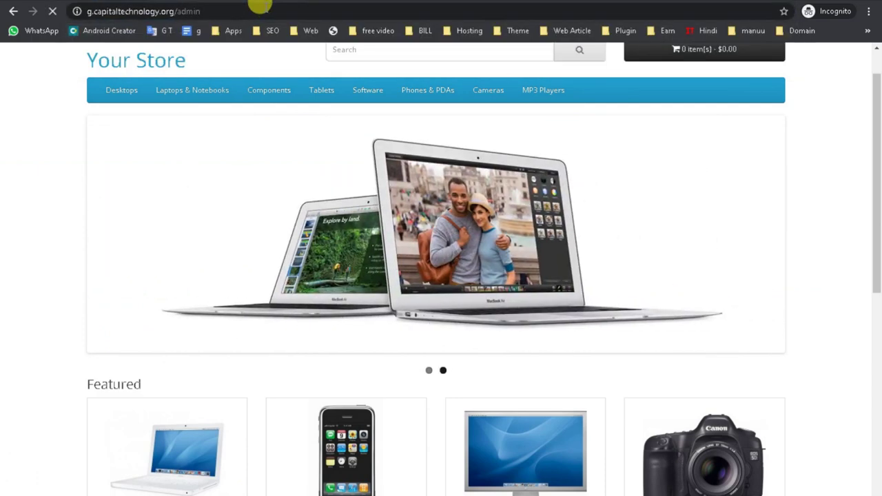
{"action": "left_click", "coordinate": [378, 163]}
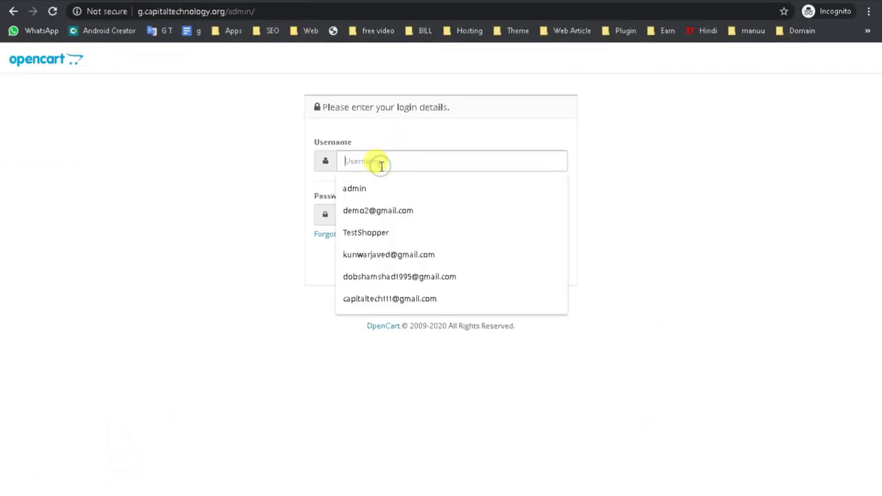
{"action": "left_click", "coordinate": [379, 187]}
{"action": "left_click", "coordinate": [361, 213]}
{"action": "type", "text": "admin"}
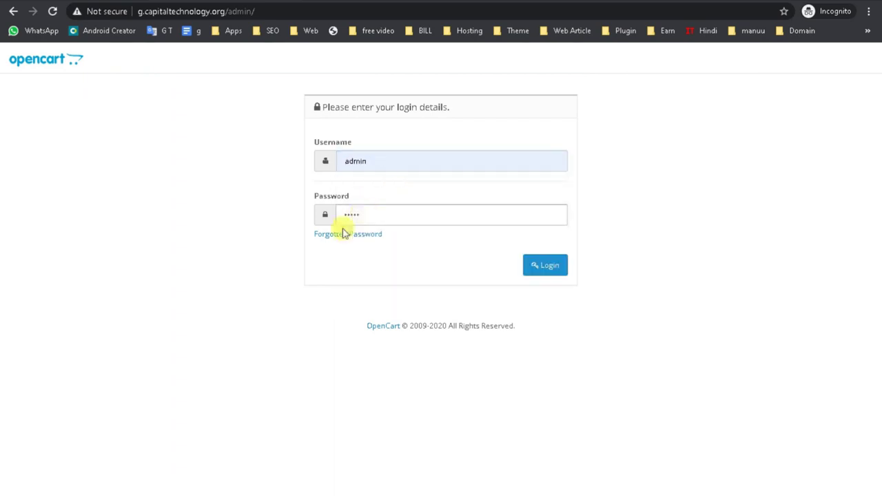
{"action": "left_click", "coordinate": [554, 274]}
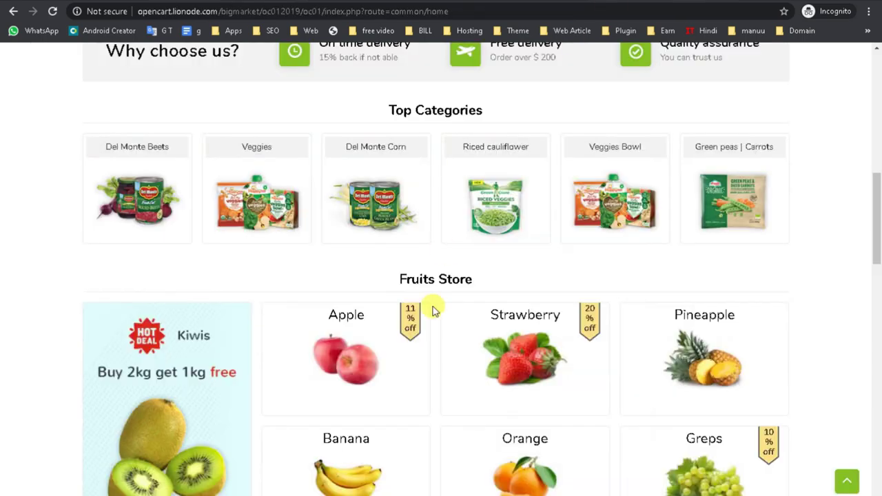
- Reload the Dashboard and expand the sidebar to show full section names
{"action": "scroll", "coordinate": [420, 339], "scroll_direction": "up", "scroll_amount": 5}
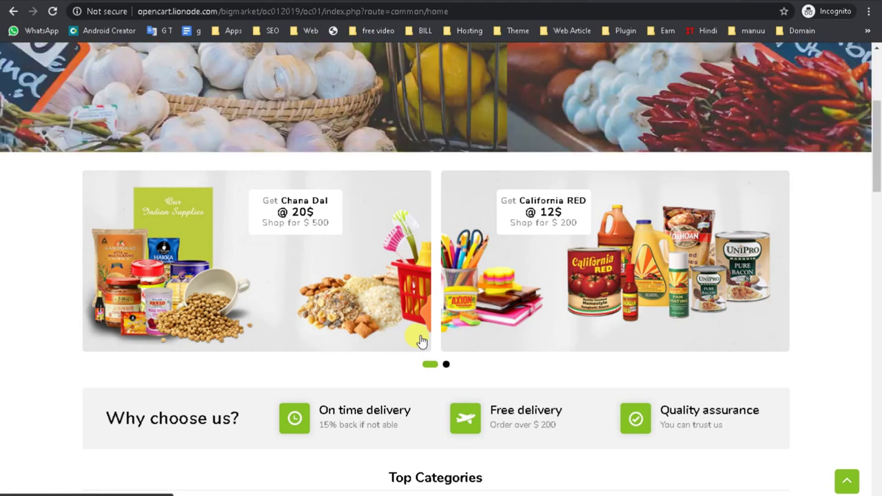
{"action": "scroll", "coordinate": [422, 342], "scroll_direction": "down", "scroll_amount": 6}
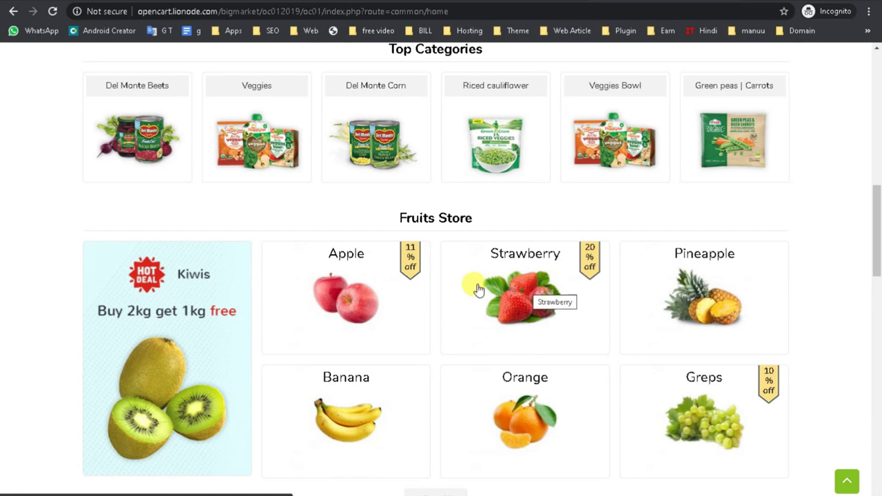
{"action": "left_click_drag", "start_coordinate": [879, 244], "coordinate": [879, 248]}
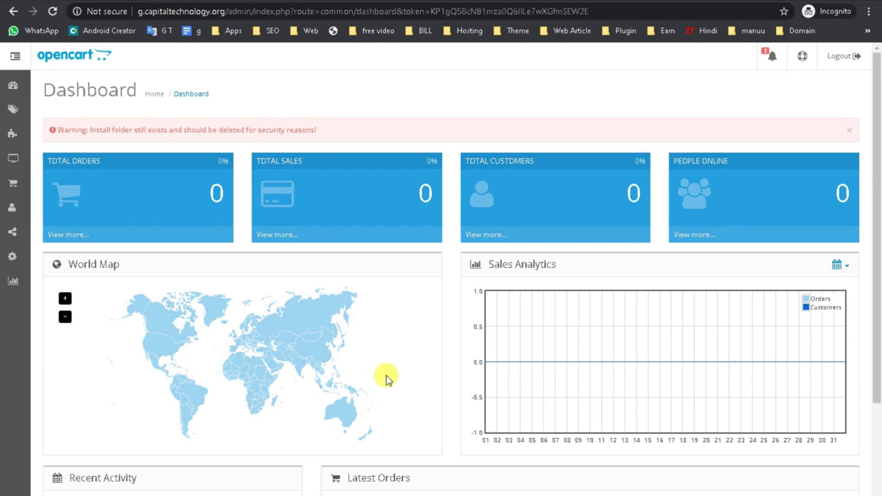
{"action": "left_click", "coordinate": [13, 89]}
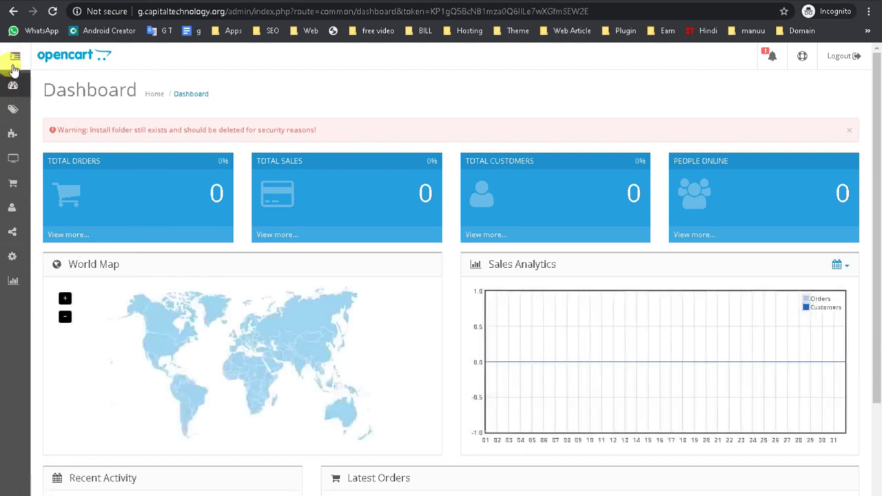
{"action": "left_click", "coordinate": [15, 58]}
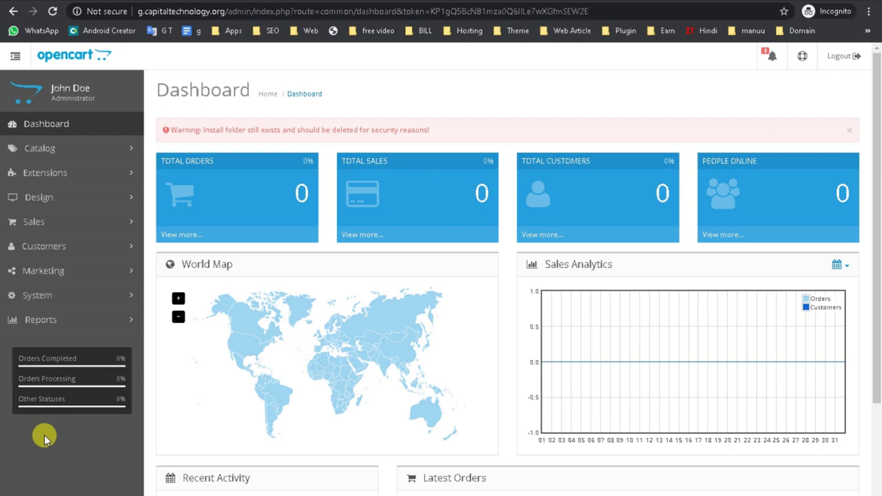
{"action": "scroll", "coordinate": [789, 241], "scroll_direction": "down", "scroll_amount": 3}
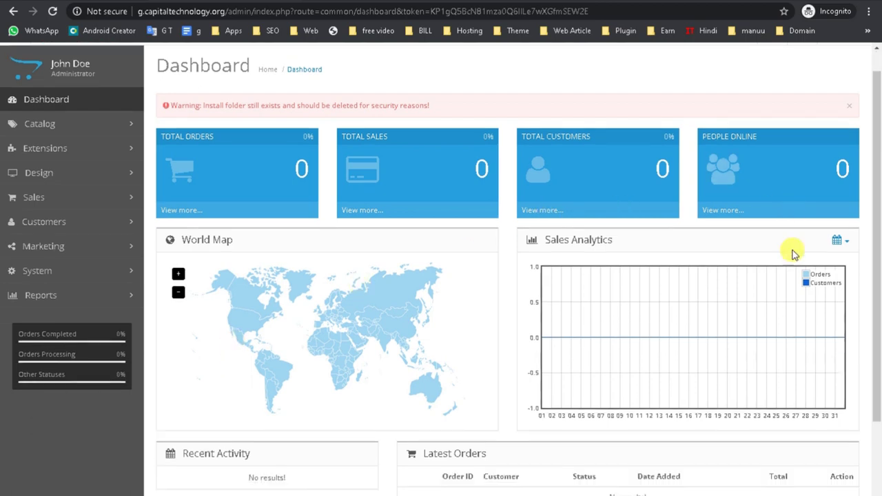
{"action": "scroll", "coordinate": [795, 396], "scroll_direction": "up", "scroll_amount": 3}
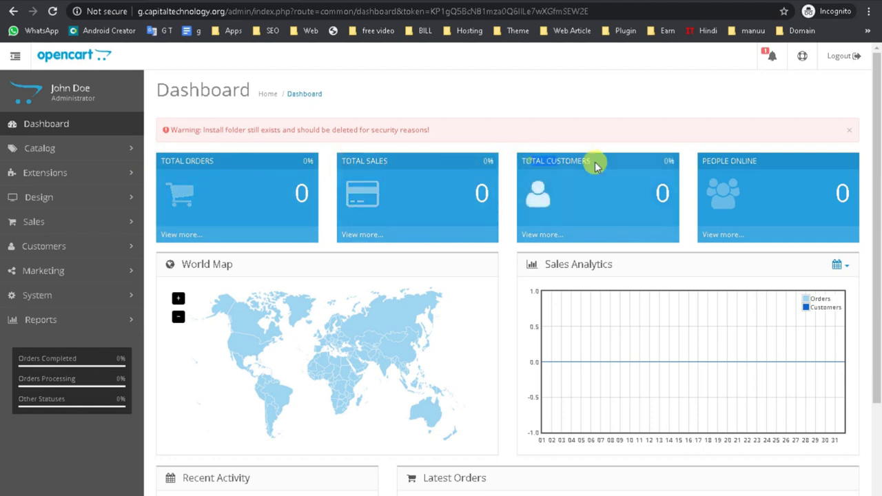
{"action": "triple_click", "coordinate": [702, 161]}
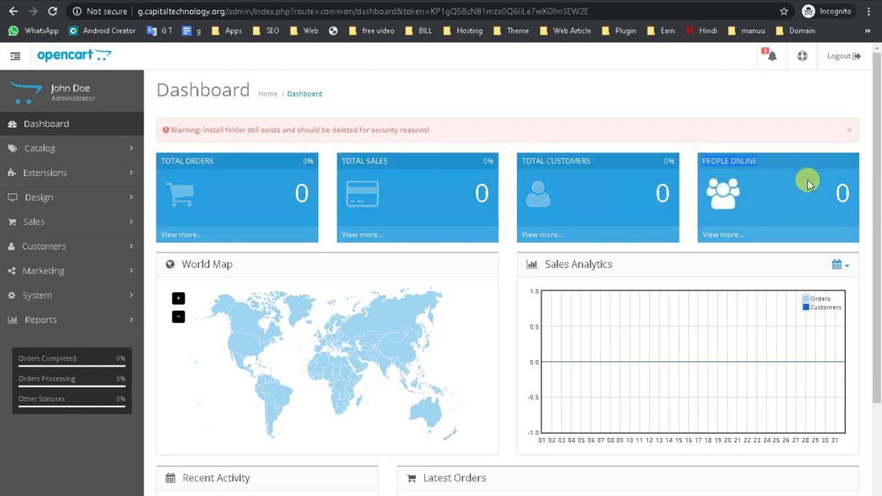
- Open Catalog > Categories and tick the select-all box
{"action": "left_click", "coordinate": [69, 148]}
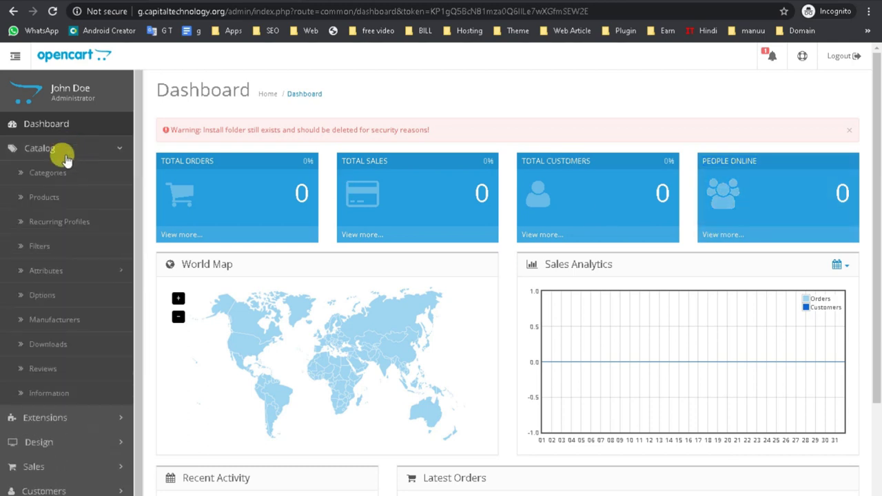
{"action": "left_click", "coordinate": [58, 171]}
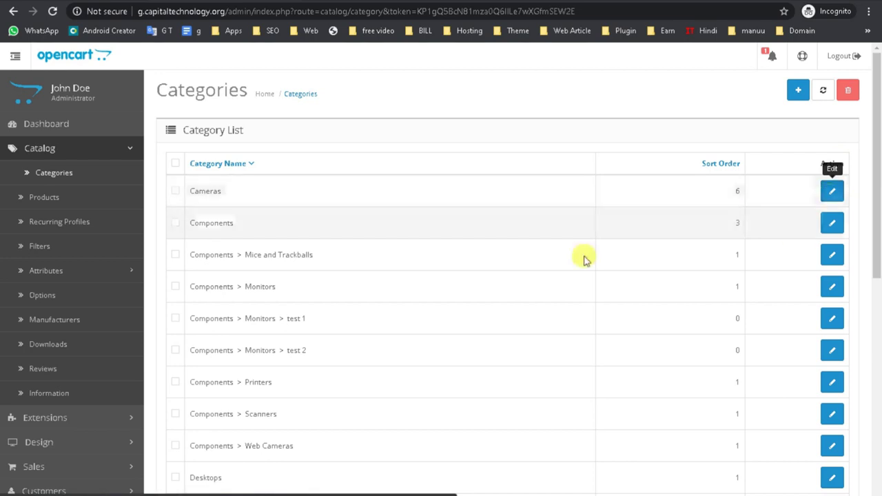
{"action": "left_click", "coordinate": [176, 164]}
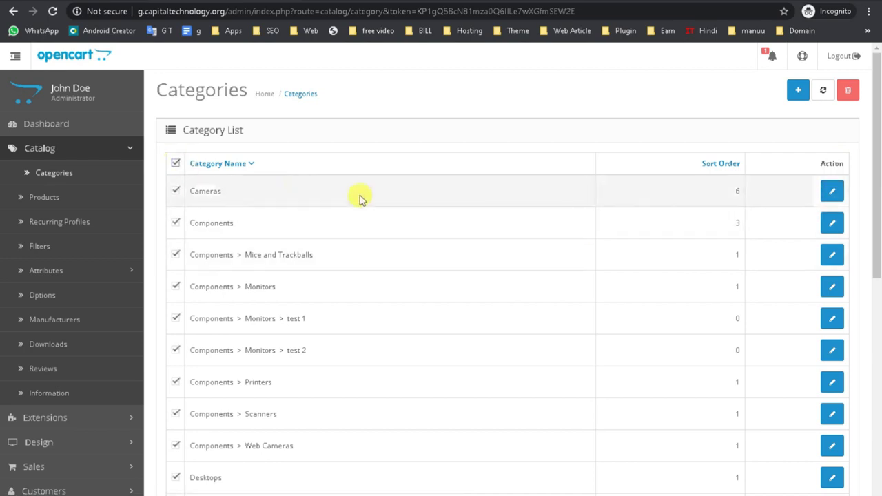
{"action": "scroll", "coordinate": [383, 427], "scroll_direction": "down", "scroll_amount": 2}
{"action": "scroll", "coordinate": [383, 427], "scroll_direction": "down", "scroll_amount": 2}
{"action": "scroll", "coordinate": [380, 425], "scroll_direction": "up", "scroll_amount": 4}
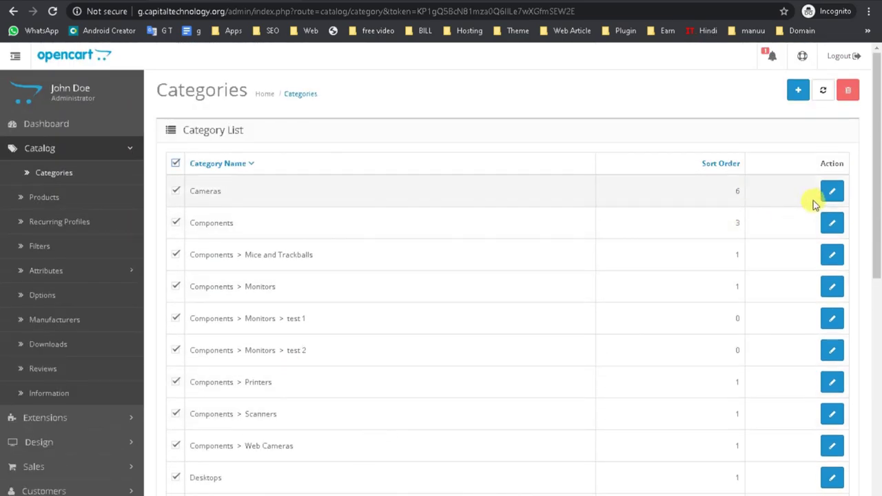
- Edit the Cameras category and look over its name, description and meta tag fields
{"action": "left_click", "coordinate": [833, 195]}
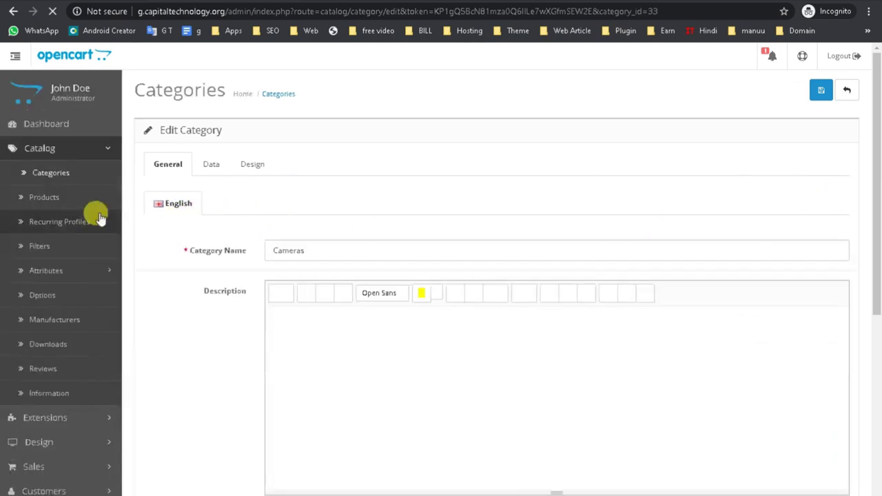
{"action": "left_click_drag", "start_coordinate": [361, 250], "coordinate": [222, 262]}
{"action": "left_click", "coordinate": [338, 371]}
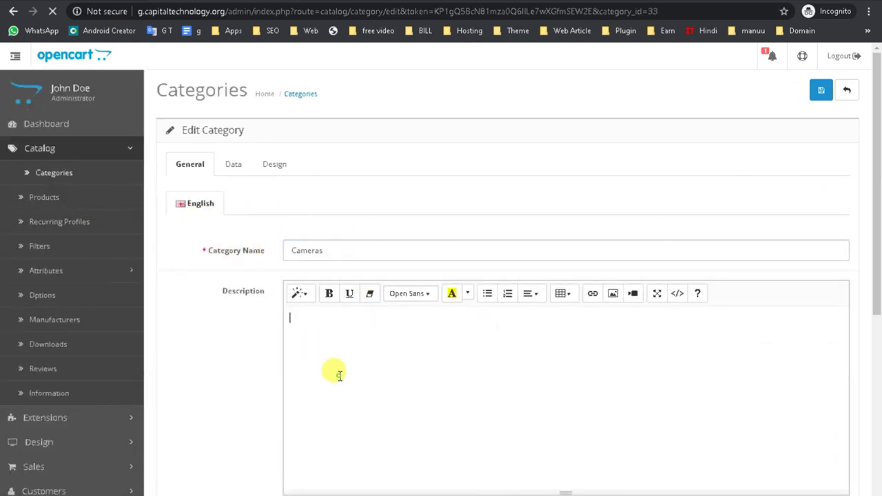
{"action": "scroll", "coordinate": [338, 374], "scroll_direction": "down", "scroll_amount": 5}
{"action": "left_click", "coordinate": [342, 277]}
{"action": "left_click", "coordinate": [321, 370]}
{"action": "scroll", "coordinate": [386, 386], "scroll_direction": "down", "scroll_amount": 1}
{"action": "scroll", "coordinate": [482, 393], "scroll_direction": "up", "scroll_amount": 8}
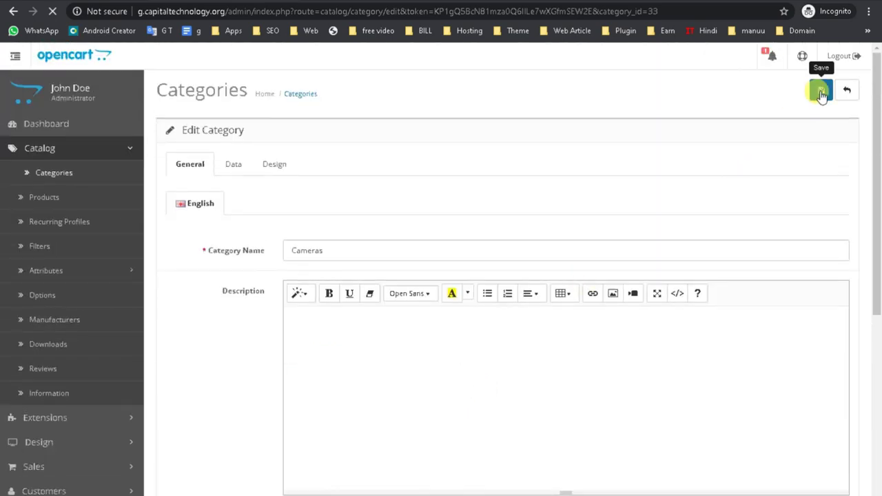
- Open Catalog > Products and scroll through the product list
{"action": "left_click", "coordinate": [42, 200]}
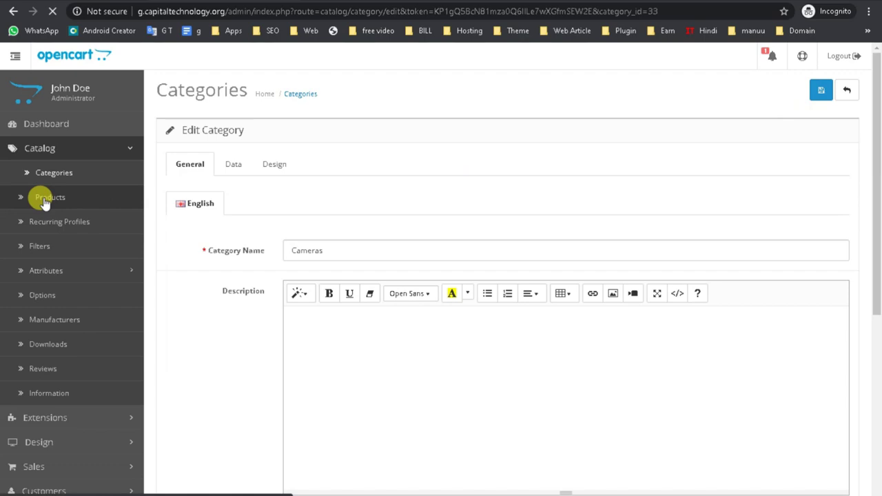
{"action": "scroll", "coordinate": [368, 374], "scroll_direction": "down", "scroll_amount": 10}
{"action": "scroll", "coordinate": [271, 438], "scroll_direction": "up", "scroll_amount": 4}
{"action": "scroll", "coordinate": [270, 441], "scroll_direction": "up", "scroll_amount": 5}
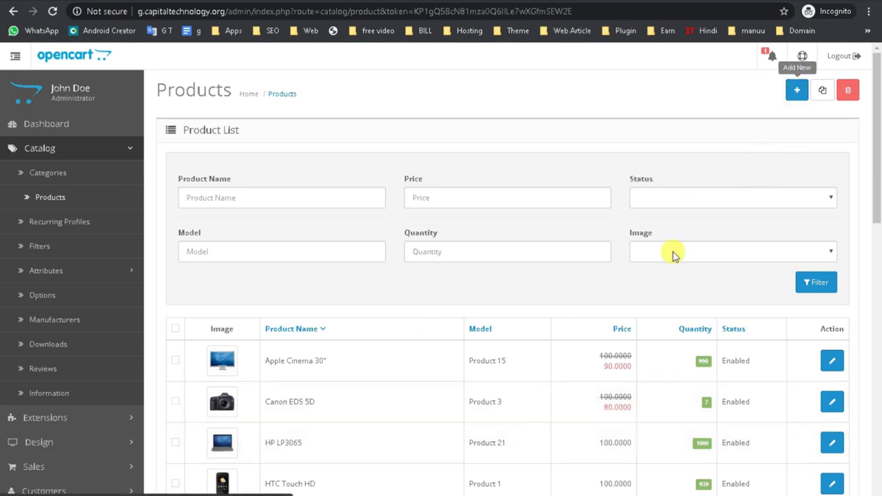
{"action": "scroll", "coordinate": [481, 331], "scroll_direction": "down", "scroll_amount": 3}
{"action": "scroll", "coordinate": [750, 253], "scroll_direction": "up", "scroll_amount": 2}
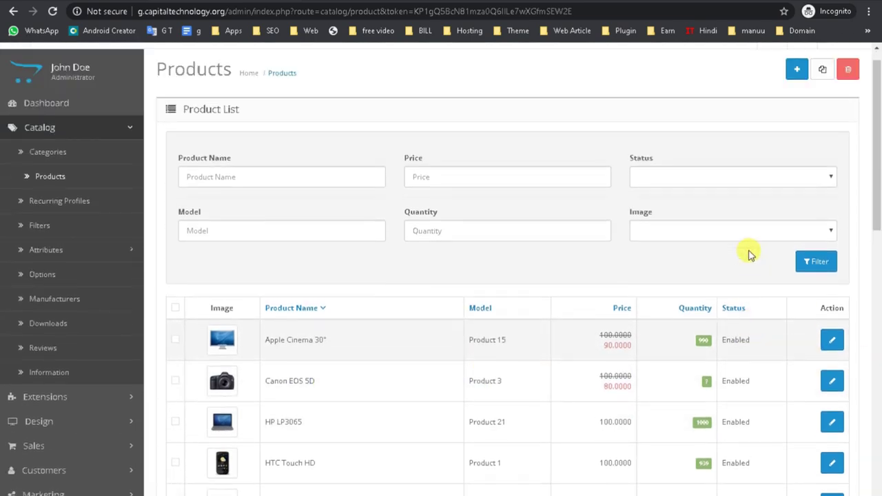
{"action": "scroll", "coordinate": [750, 254], "scroll_direction": "up", "scroll_amount": 1}
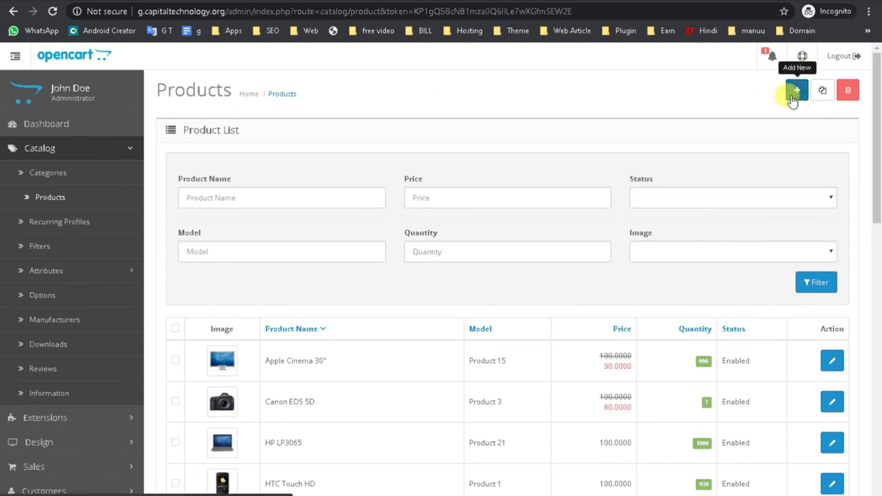
- Try the Disabled status and Apple Cinema 30" name filters, then start a new product
{"action": "left_click", "coordinate": [288, 197]}
{"action": "left_click", "coordinate": [437, 199]}
{"action": "left_click", "coordinate": [729, 198]}
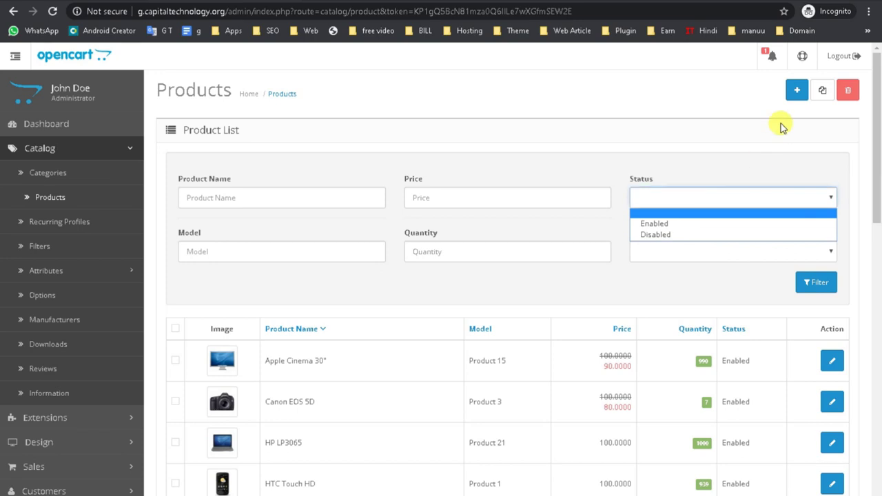
{"action": "left_click", "coordinate": [676, 235]}
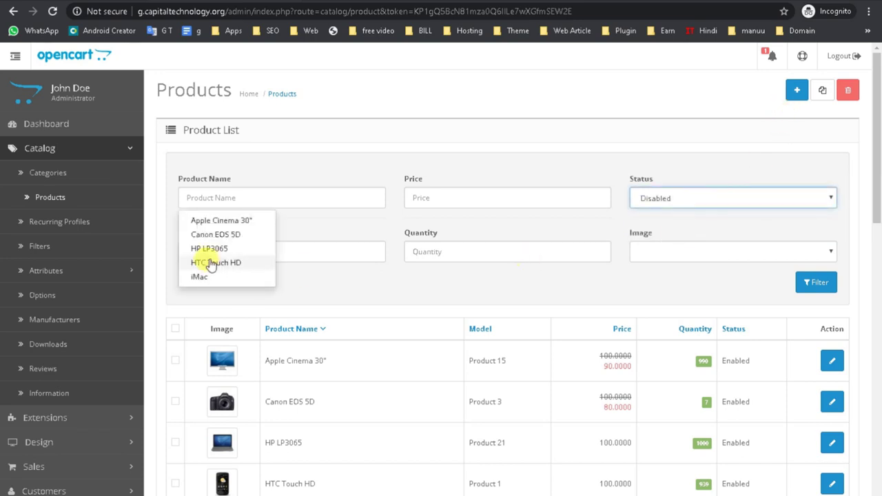
{"action": "left_click", "coordinate": [223, 220]}
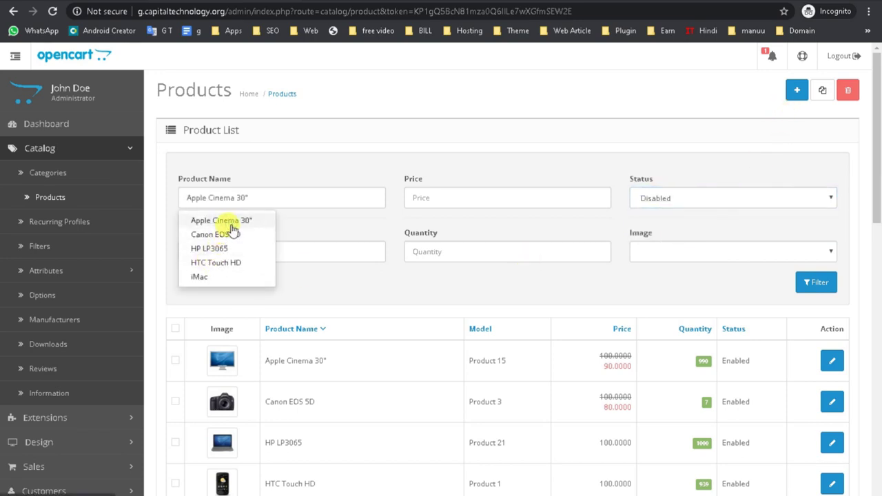
{"action": "left_click", "coordinate": [797, 92]}
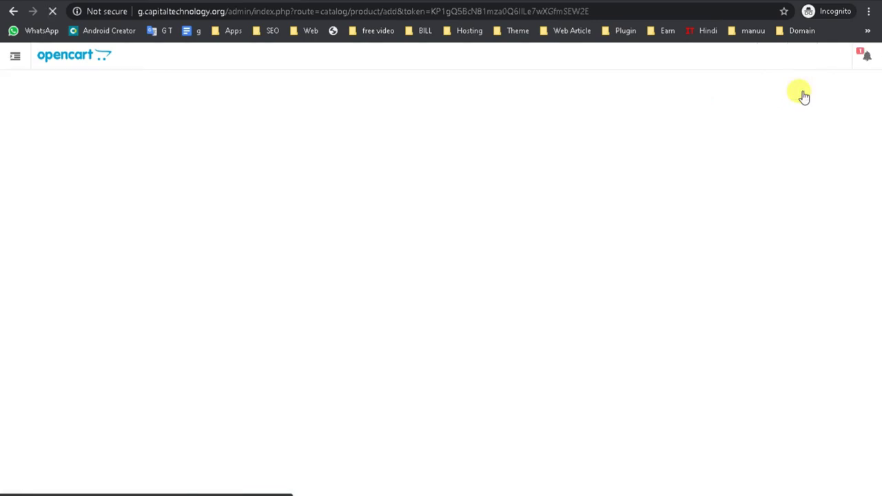
- Enter 'test' as the Product Name and as the product description
{"action": "scroll", "coordinate": [369, 339], "scroll_direction": "down", "scroll_amount": 2}
{"action": "scroll", "coordinate": [368, 338], "scroll_direction": "down", "scroll_amount": 1}
{"action": "scroll", "coordinate": [369, 338], "scroll_direction": "up", "scroll_amount": 3}
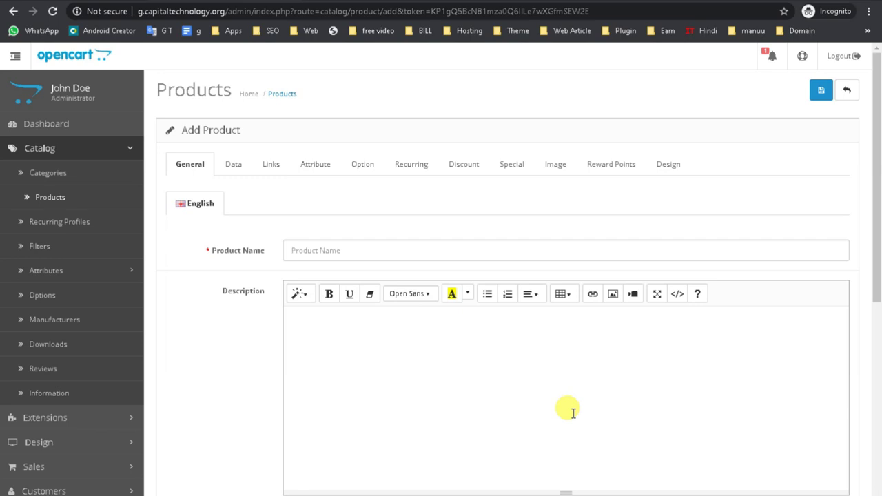
{"action": "scroll", "coordinate": [572, 410], "scroll_direction": "down", "scroll_amount": 5}
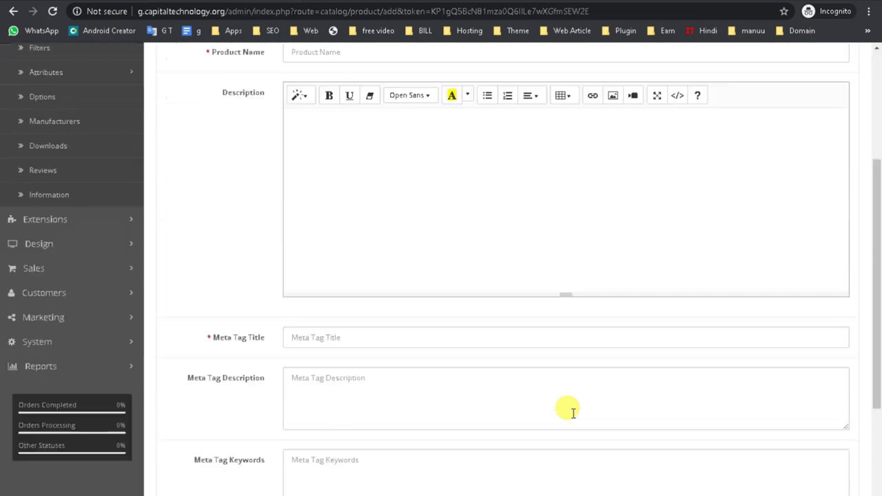
{"action": "scroll", "coordinate": [429, 335], "scroll_direction": "up", "scroll_amount": 4}
{"action": "left_click", "coordinate": [321, 193]}
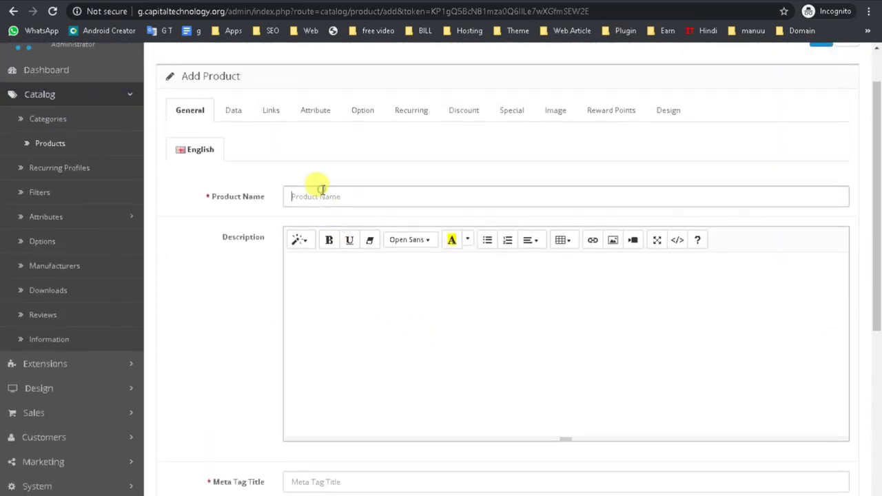
{"action": "type", "text": "test"}
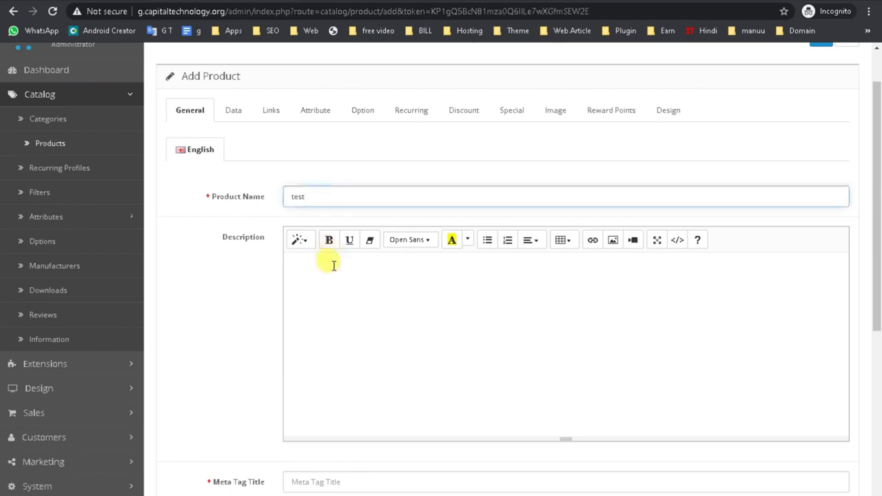
{"action": "left_click", "coordinate": [325, 292]}
{"action": "type", "text": "tst"}
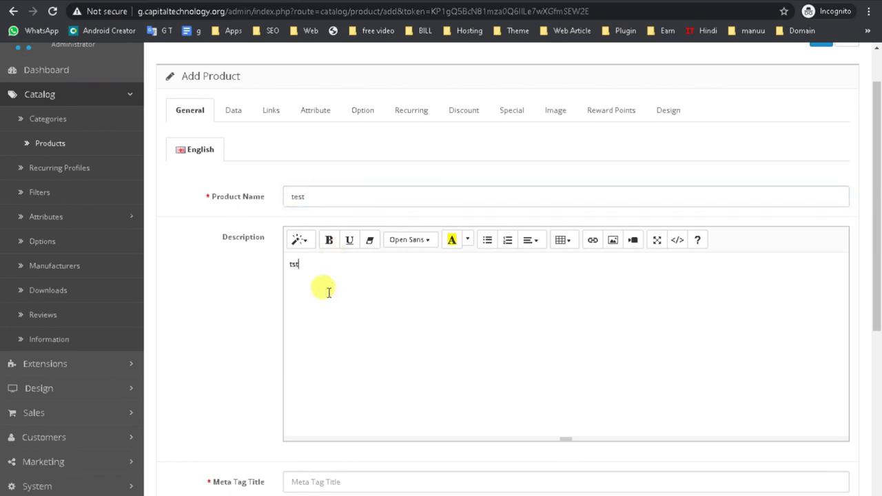
{"action": "key", "text": "BackSpace"}
{"action": "type", "text": "s"}
{"action": "key", "text": "BackSpace"}
{"action": "type", "text": "est"}
- Fill Meta Tag Title and Meta Tag Description with 'test', then move to Meta Tag Keywords
{"action": "scroll", "coordinate": [329, 290], "scroll_direction": "down", "scroll_amount": 4}
{"action": "left_click", "coordinate": [340, 237]}
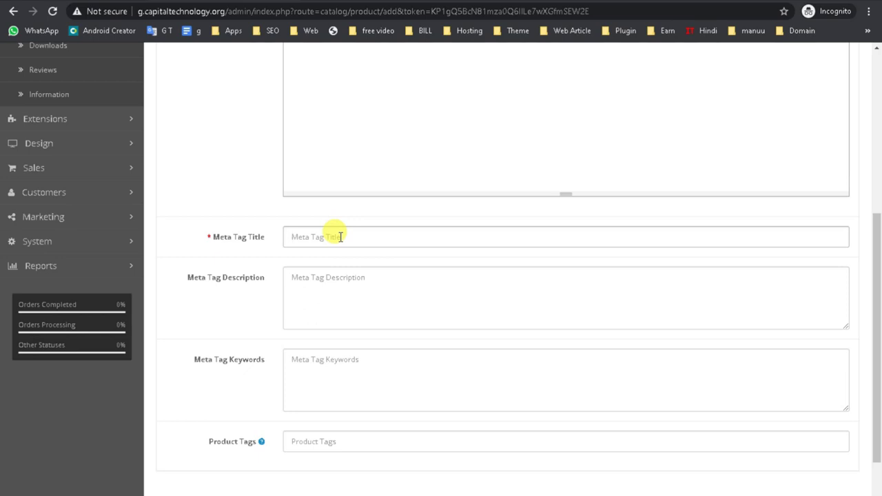
{"action": "left_click", "coordinate": [340, 236]}
{"action": "type", "text": "test"}
{"action": "left_click", "coordinate": [322, 279]}
{"action": "type", "text": "tes"}
{"action": "type", "text": "t"}
{"action": "key", "text": "BackSpace"}
{"action": "type", "text": "st"}
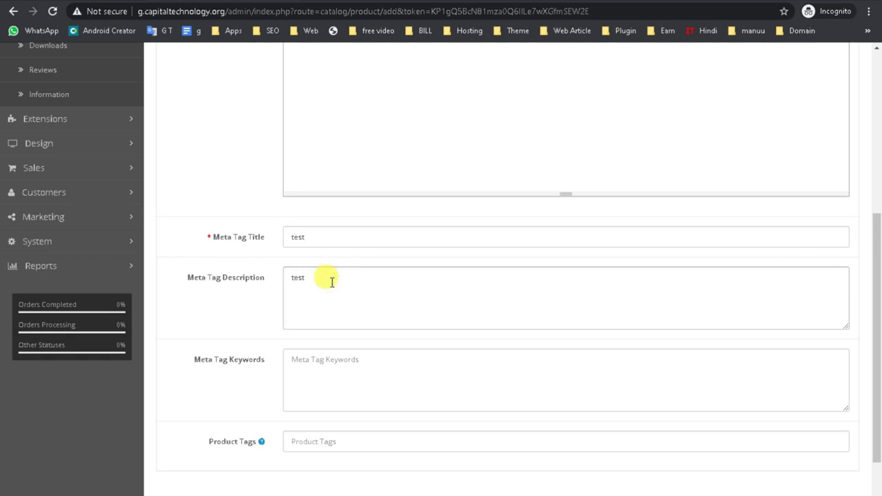
{"action": "double_click", "coordinate": [332, 280]}
{"action": "scroll", "coordinate": [337, 340], "scroll_direction": "down", "scroll_amount": 1}
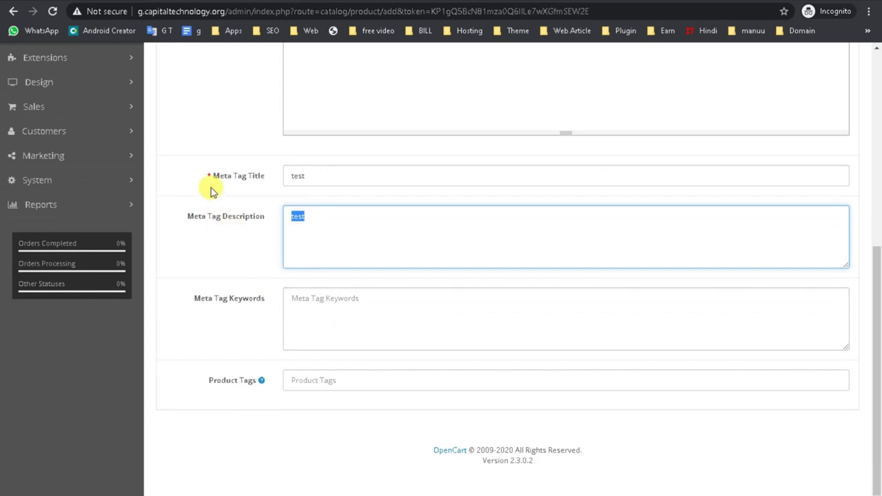
{"action": "left_click", "coordinate": [318, 234]}
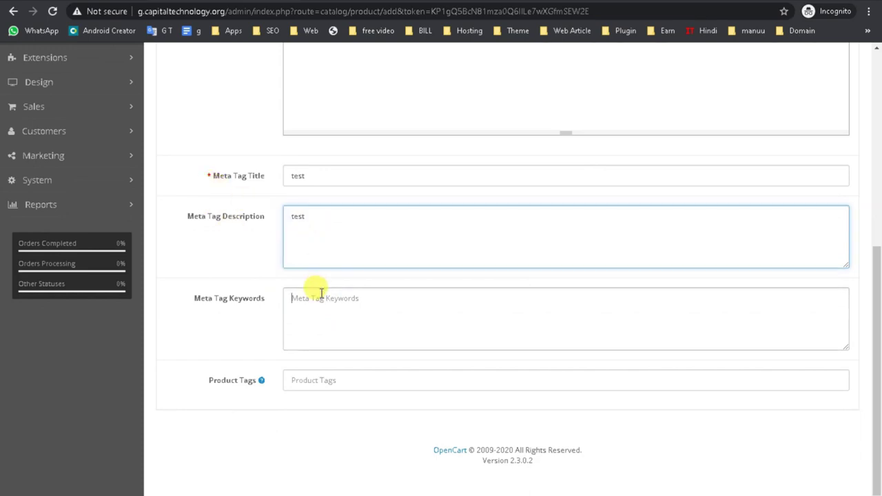
{"action": "left_click", "coordinate": [285, 332]}
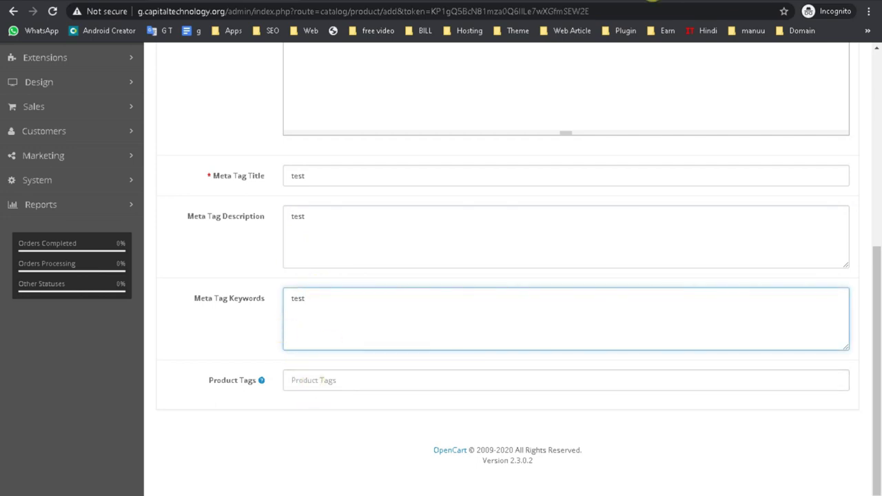
- Open the Rapidtags tag generator in a new private tab, then load the Keyword Tool site
{"action": "key", "text": "ctrl+t"}
{"action": "type", "text": "ra"}
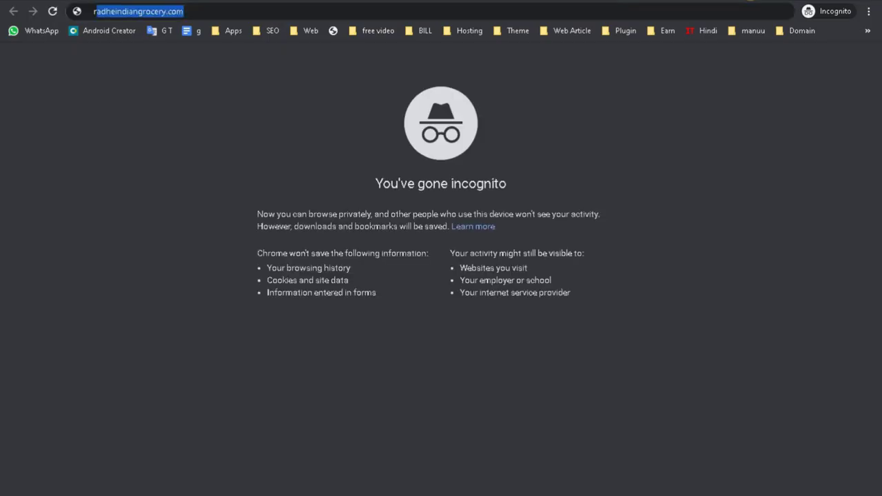
{"action": "type", "text": "p"}
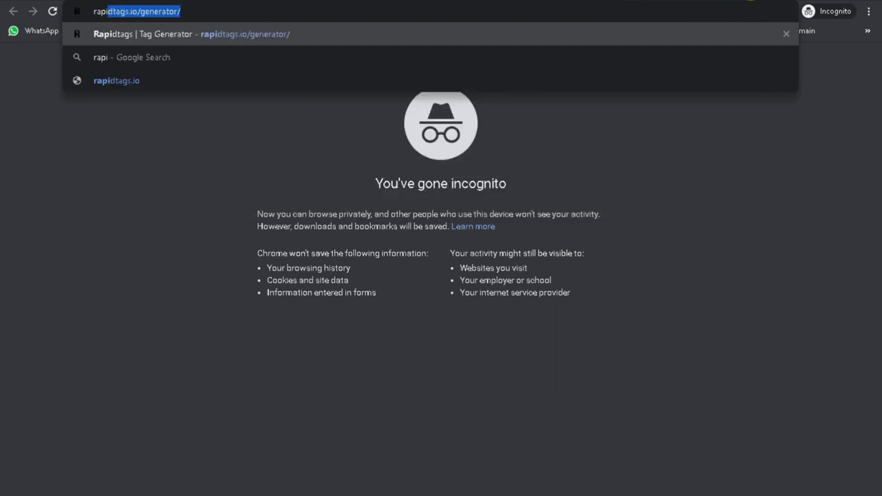
{"action": "type", "text": "i"}
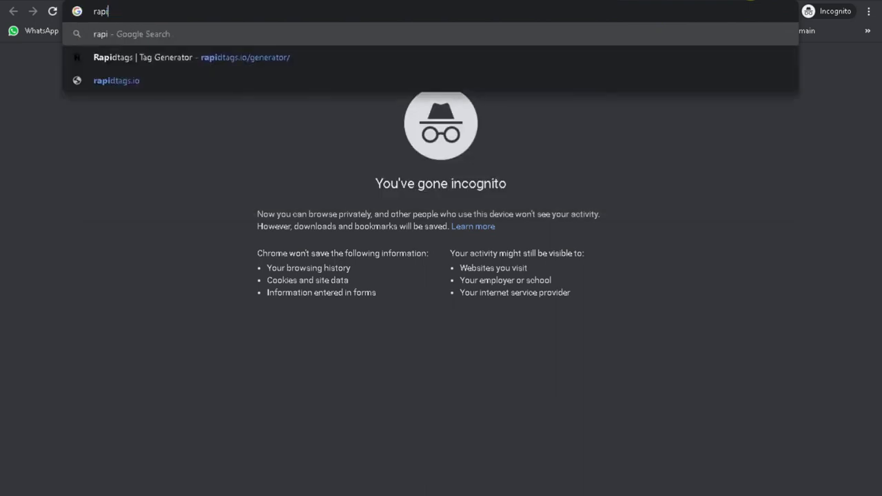
{"action": "left_click", "coordinate": [294, 57]}
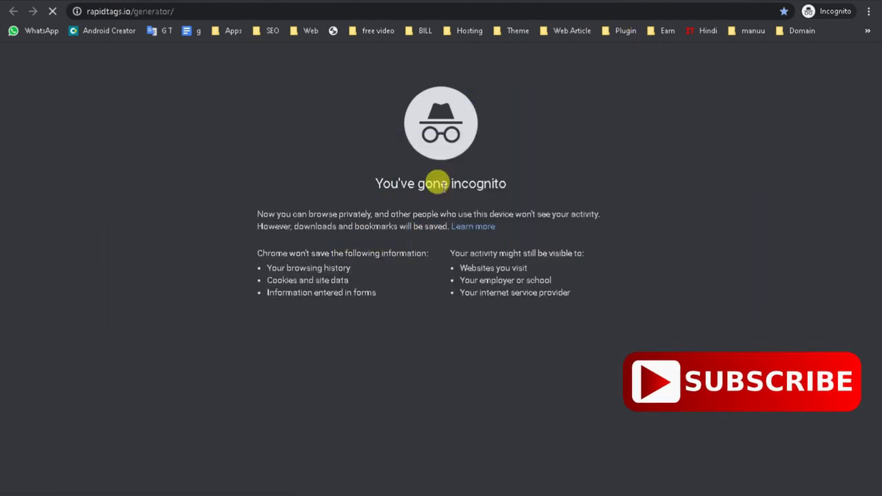
{"action": "key", "text": "Escape"}
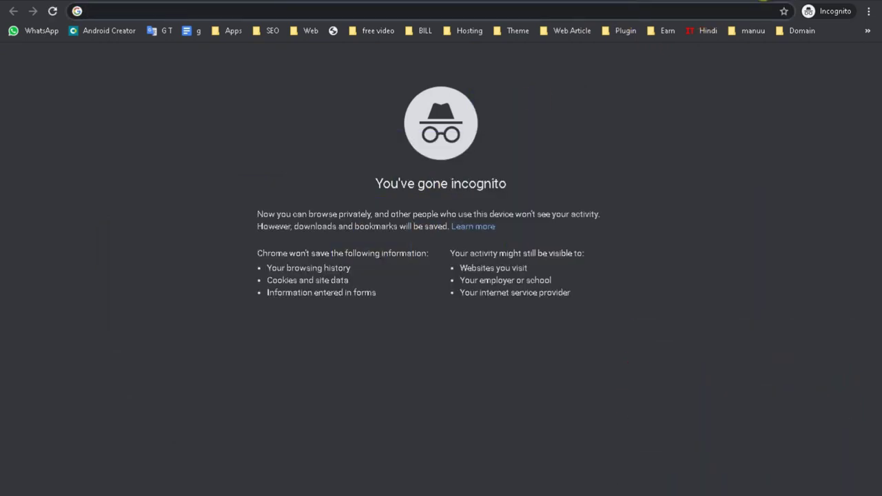
{"action": "type", "text": "key"}
{"action": "key", "text": "Return"}
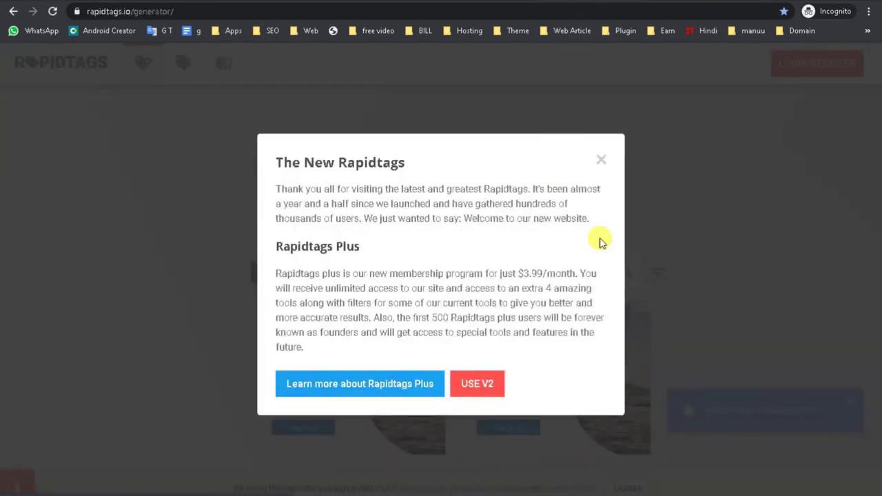
- Dismiss the New Rapidtags announcement, try a tag search for 'apple', then erase it
{"action": "left_click", "coordinate": [475, 386]}
{"action": "left_click", "coordinate": [361, 271]}
{"action": "type", "text": "apple"}
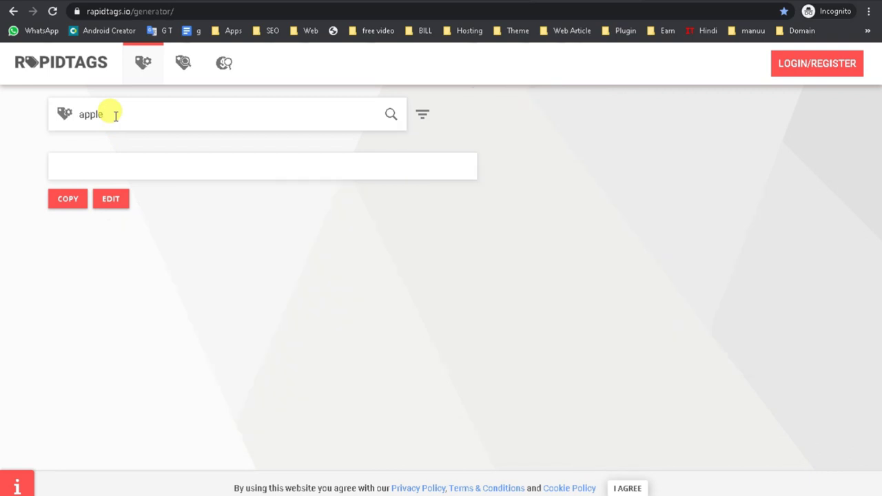
{"action": "key", "text": "BackSpace"}
{"action": "key", "text": "BackSpace"}
{"action": "key", "text": "BackSpace"}
{"action": "key", "text": "BackSpace"}
{"action": "key", "text": "BackSpace"}
- On the Keyword Tool page, search Google keyword ideas for 'apple'
{"action": "left_click", "coordinate": [733, 6]}
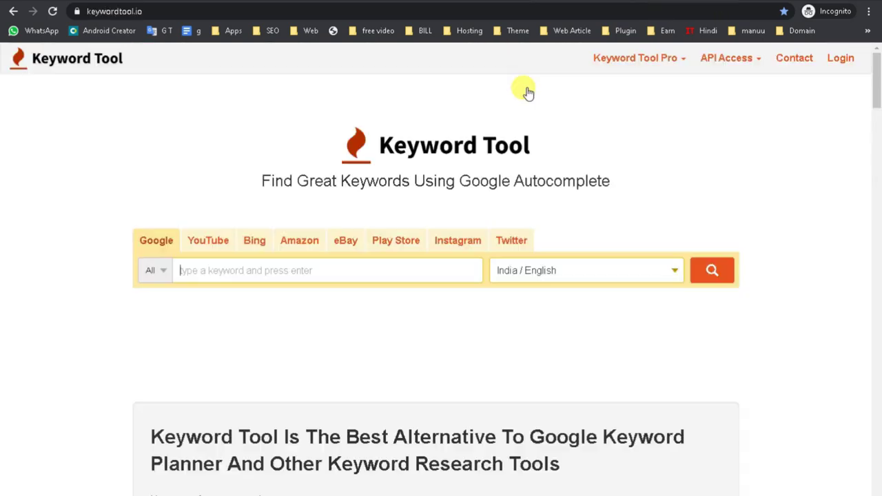
{"action": "left_click", "coordinate": [204, 267]}
{"action": "key", "text": "Return"}
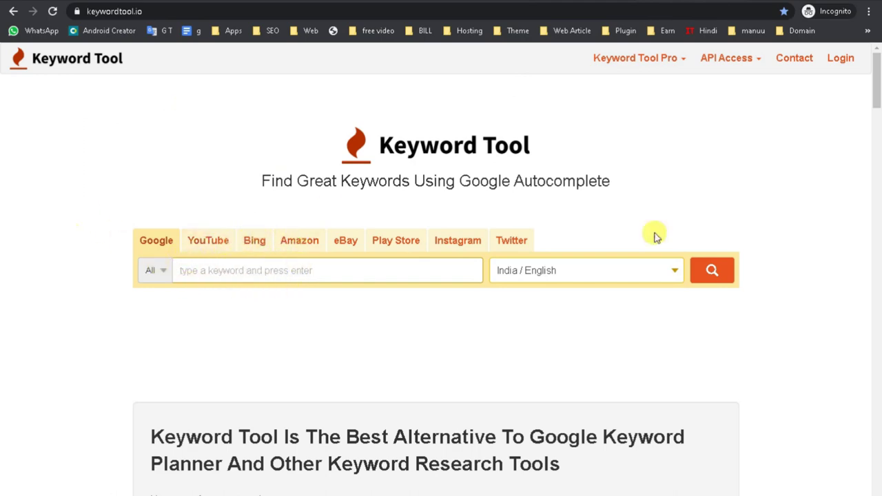
{"action": "scroll", "coordinate": [648, 310], "scroll_direction": "down", "scroll_amount": 3}
{"action": "scroll", "coordinate": [617, 386], "scroll_direction": "up", "scroll_amount": 3}
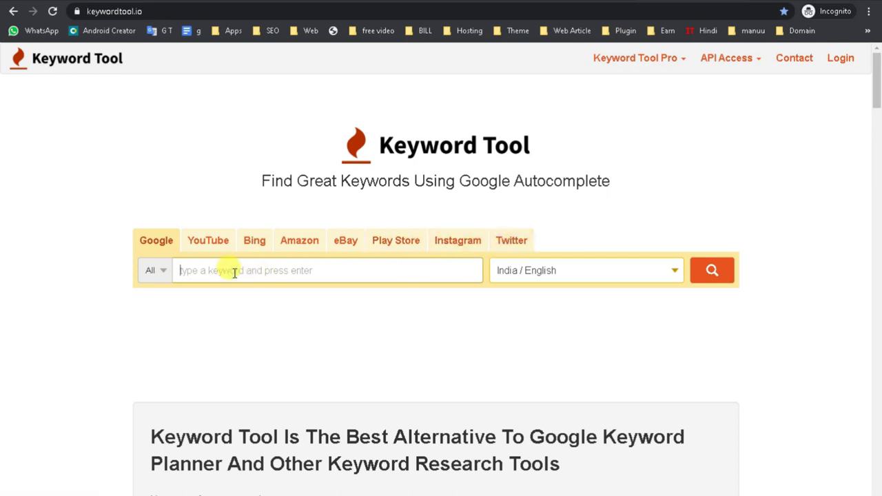
{"action": "type", "text": "apple"}
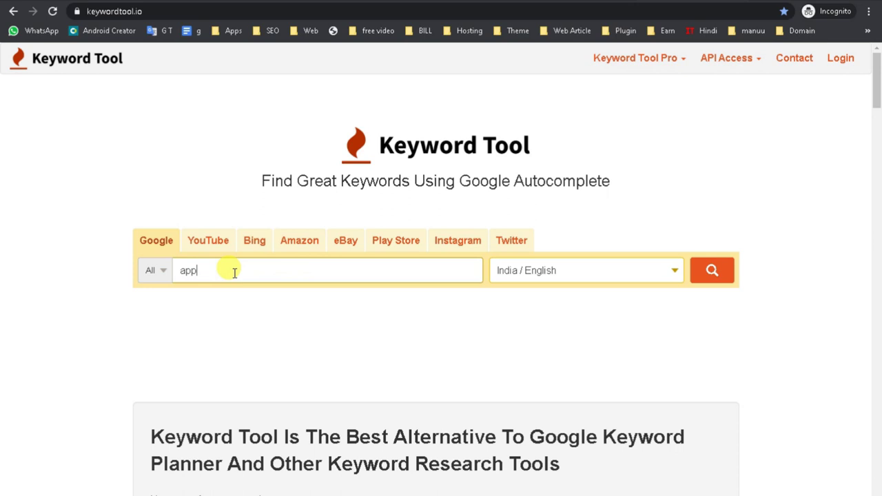
{"action": "left_click", "coordinate": [712, 274]}
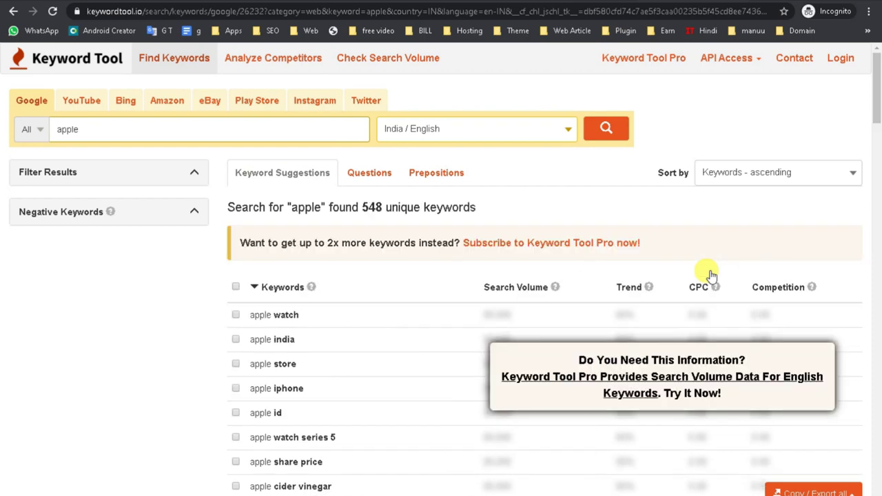
- Select apple watch through apple share price (seven keywords) and copy them to the clipboard
{"action": "scroll", "coordinate": [712, 276], "scroll_direction": "down", "scroll_amount": 2}
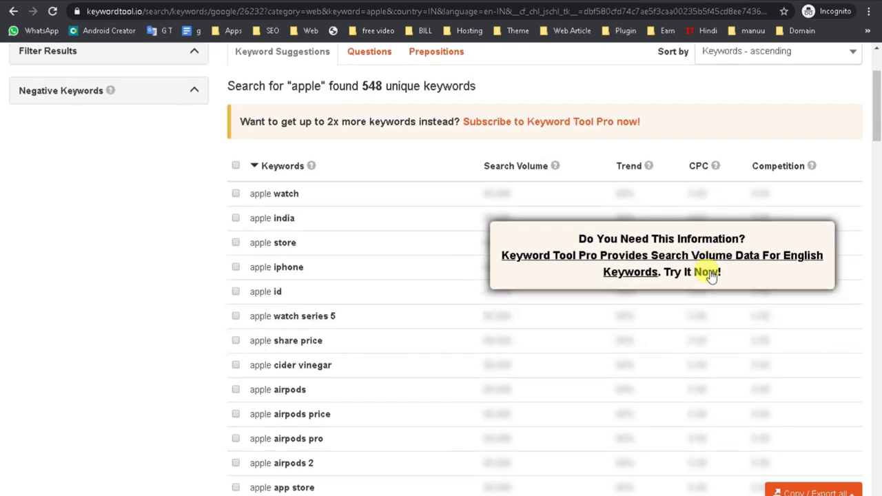
{"action": "left_click", "coordinate": [236, 193]}
{"action": "left_click", "coordinate": [235, 218]}
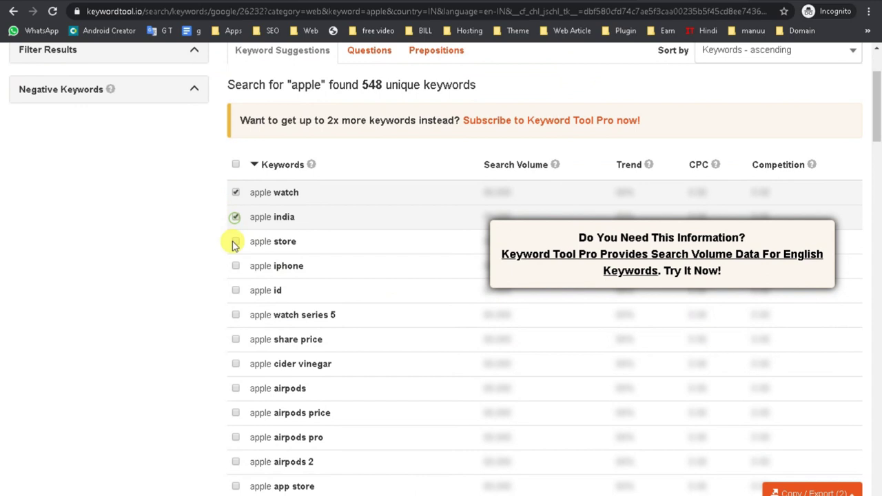
{"action": "left_click", "coordinate": [235, 242]}
{"action": "left_click", "coordinate": [235, 266]}
{"action": "left_click", "coordinate": [235, 290]}
{"action": "left_click", "coordinate": [235, 314]}
{"action": "left_click", "coordinate": [235, 340]}
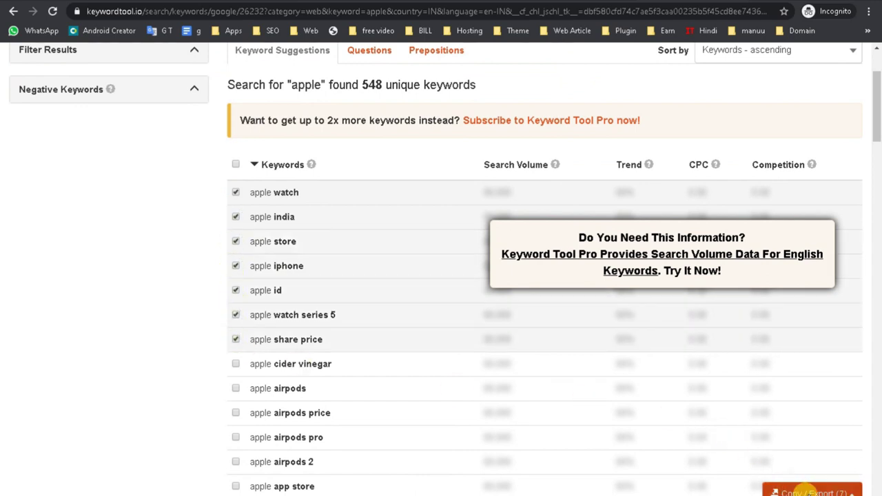
{"action": "left_click", "coordinate": [793, 492]}
{"action": "left_click", "coordinate": [804, 431]}
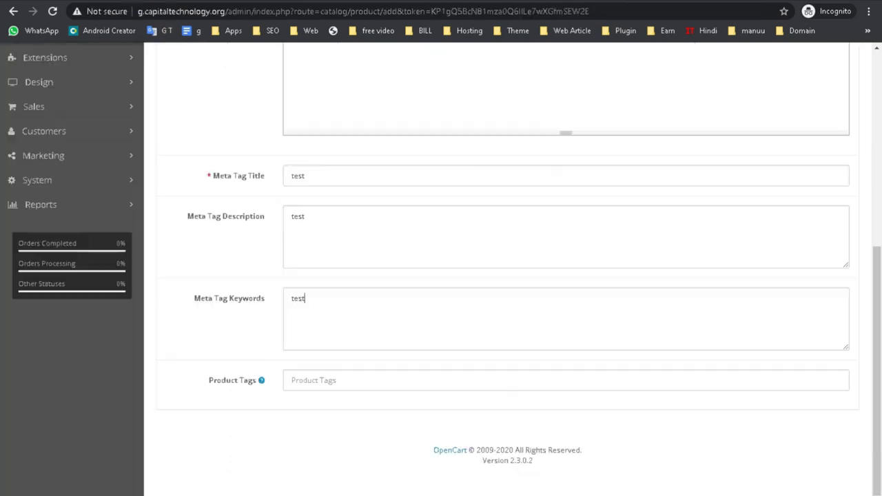
- Replace 'test' in Meta Tag Description with the copied apple keywords, after a trial paste in Product Tags
{"action": "left_click", "coordinate": [335, 383]}
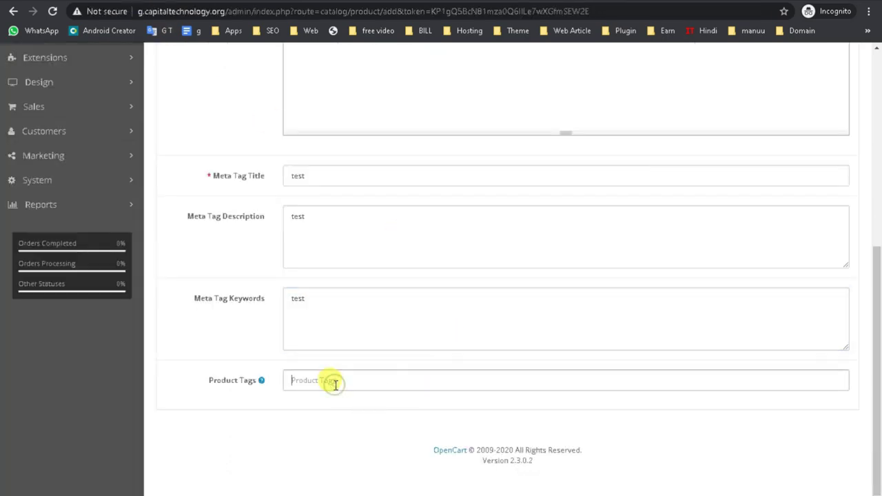
{"action": "key", "text": "ctrl+v"}
{"action": "left_click", "coordinate": [311, 431]}
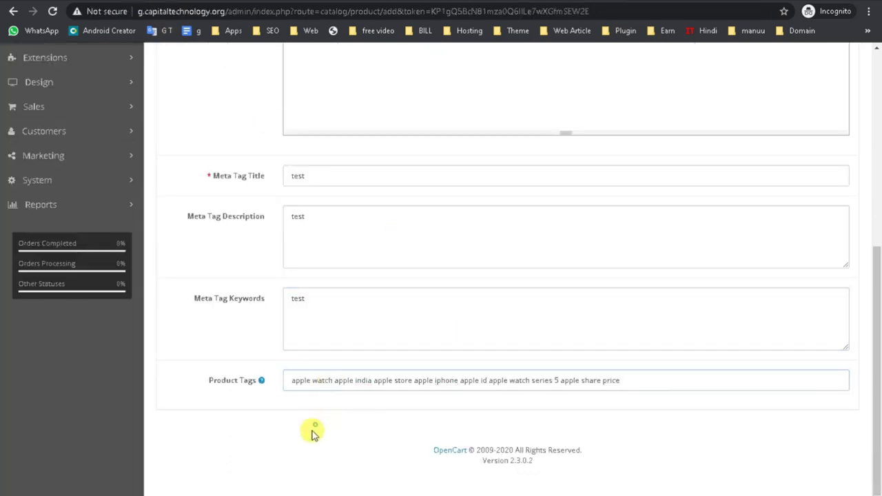
{"action": "key", "text": "shift+Tab"}
{"action": "key", "text": "BackSpace"}
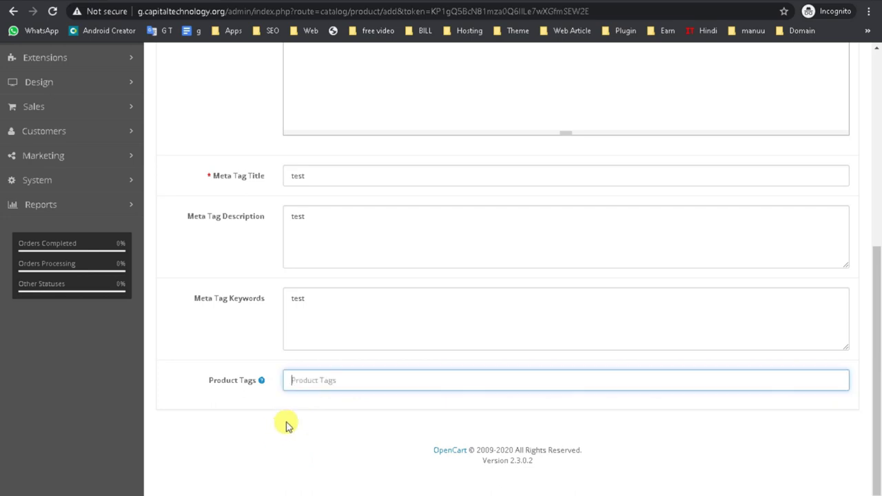
{"action": "left_click", "coordinate": [309, 375]}
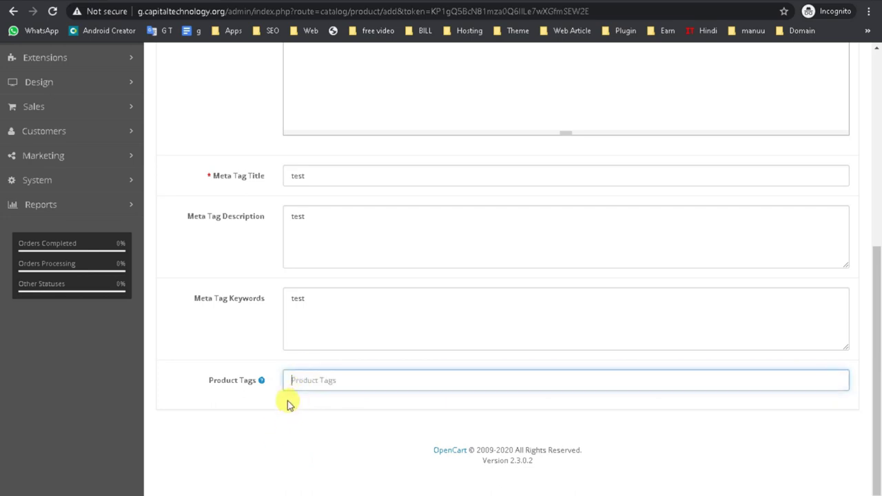
{"action": "double_click", "coordinate": [330, 212]}
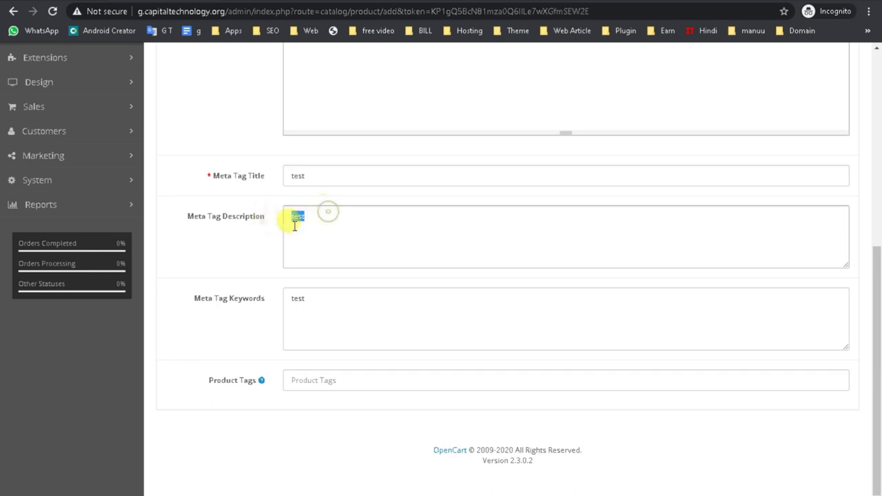
{"action": "key", "text": "ctrl+v"}
{"action": "left_click", "coordinate": [351, 297]}
- Paste the apple keywords into Product Tags and insert commas to separate the tags
{"action": "left_click", "coordinate": [296, 376]}
{"action": "key", "text": "ctrl+v"}
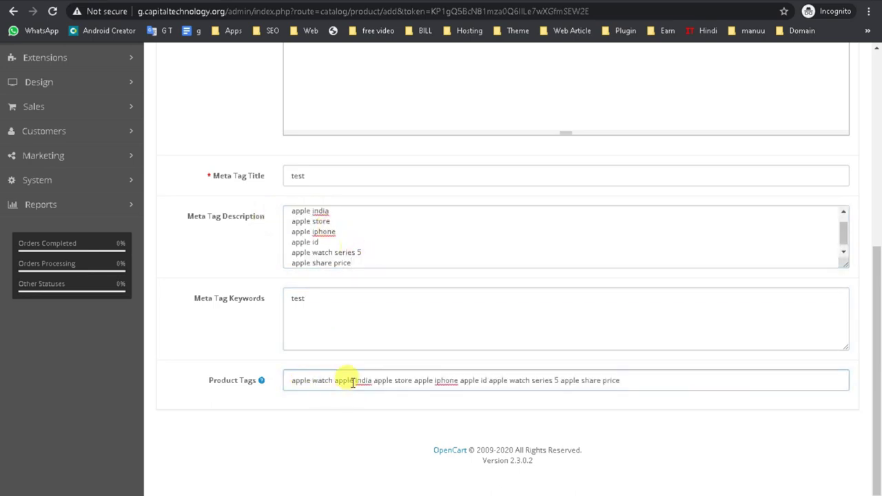
{"action": "left_click", "coordinate": [353, 381]}
{"action": "type", "text": ","}
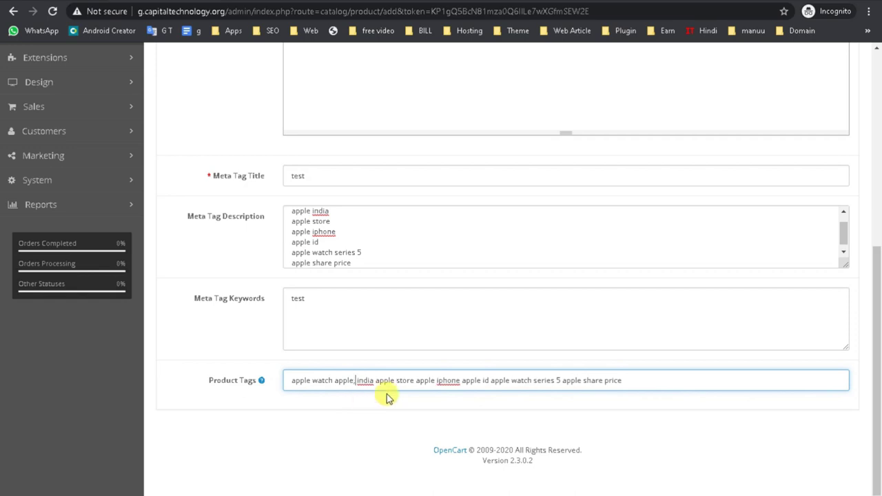
{"action": "left_click", "coordinate": [414, 381]}
{"action": "type", "text": ","}
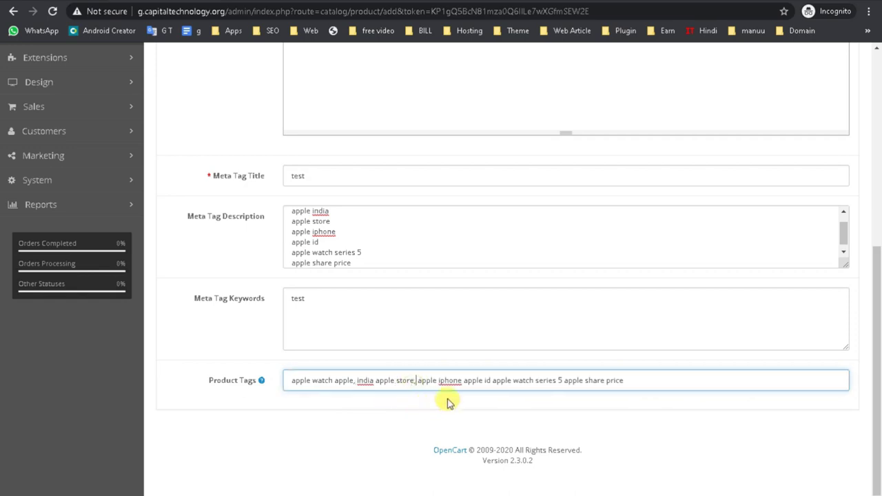
{"action": "left_click", "coordinate": [483, 381]}
{"action": "type", "text": ","}
{"action": "left_click", "coordinate": [563, 381]}
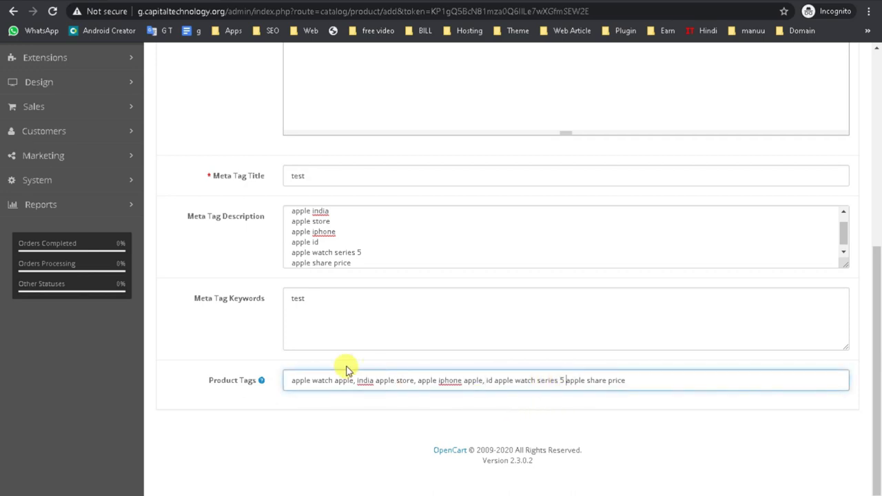
{"action": "scroll", "coordinate": [347, 370], "scroll_direction": "up", "scroll_amount": 5}
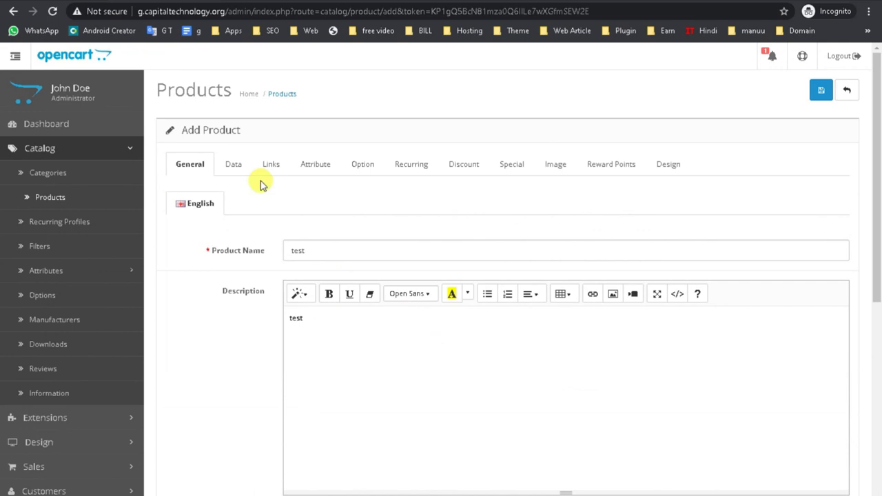
- Review the Data tab, stepping through the SKU, UPC, EAN, JAN and ISBN fields
{"action": "left_click", "coordinate": [233, 164]}
{"action": "scroll", "coordinate": [241, 287], "scroll_direction": "down", "scroll_amount": 4}
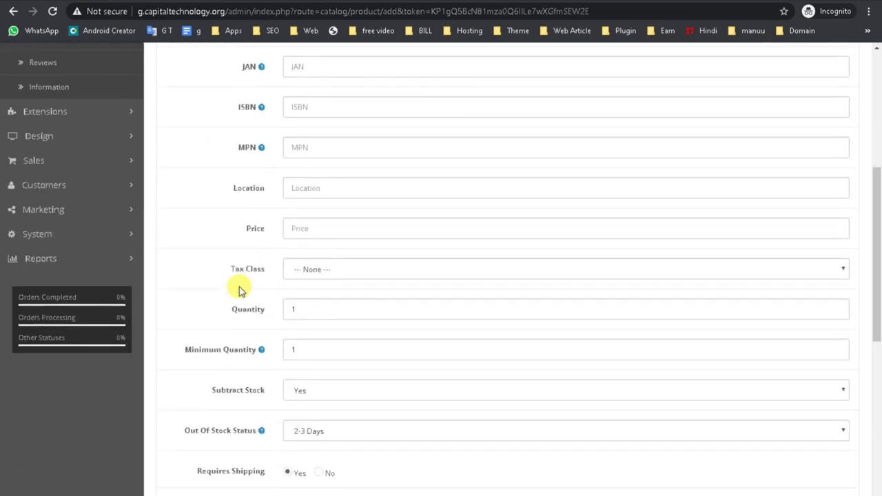
{"action": "scroll", "coordinate": [239, 287], "scroll_direction": "up", "scroll_amount": 4}
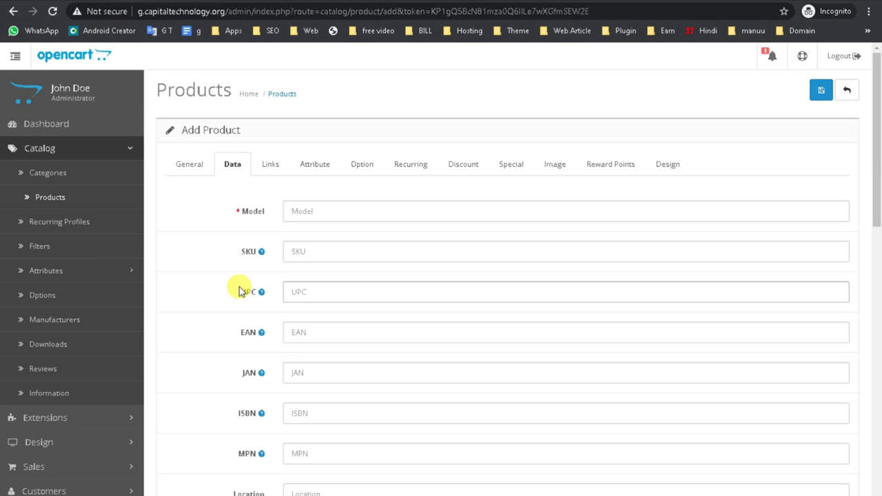
{"action": "scroll", "coordinate": [655, 169], "scroll_direction": "down", "scroll_amount": 10}
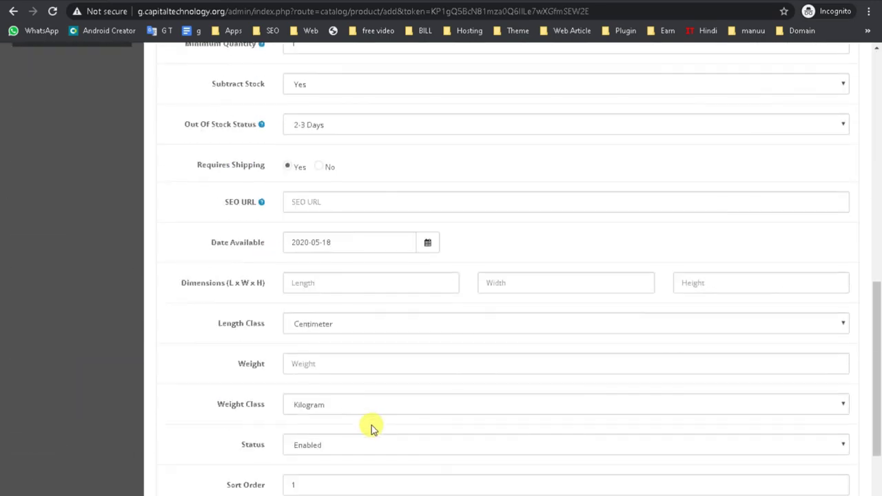
{"action": "scroll", "coordinate": [326, 368], "scroll_direction": "up", "scroll_amount": 5}
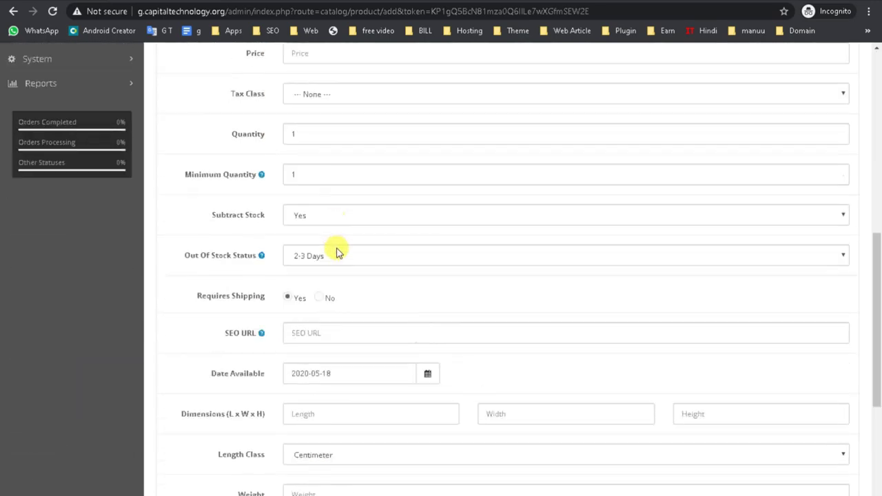
{"action": "scroll", "coordinate": [307, 326], "scroll_direction": "down", "scroll_amount": 4}
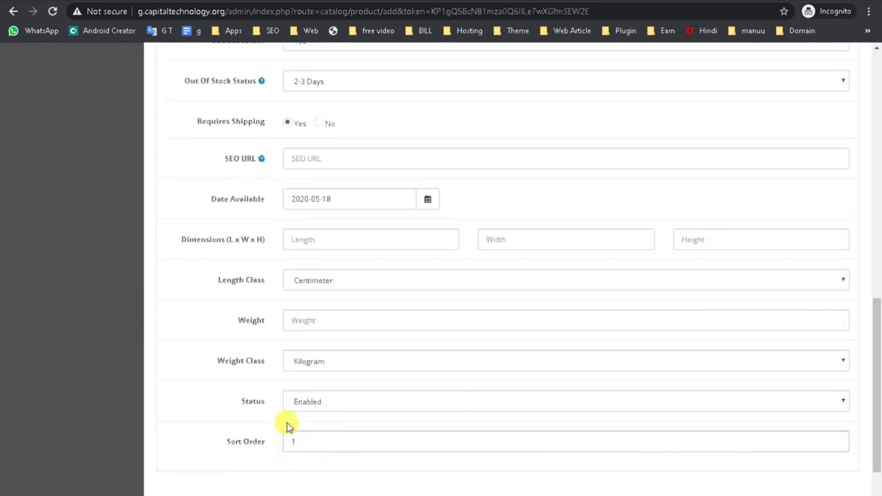
{"action": "scroll", "coordinate": [285, 424], "scroll_direction": "up", "scroll_amount": 4}
{"action": "scroll", "coordinate": [289, 377], "scroll_direction": "up", "scroll_amount": 5}
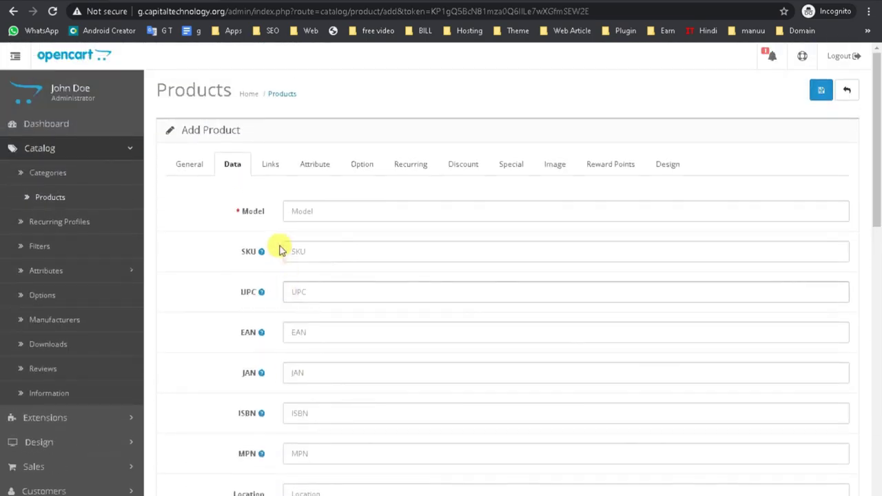
{"action": "left_click_drag", "start_coordinate": [227, 252], "coordinate": [232, 292]}
{"action": "left_click", "coordinate": [237, 291]}
{"action": "left_click", "coordinate": [222, 324]}
{"action": "left_click", "coordinate": [246, 370]}
{"action": "left_click", "coordinate": [236, 413]}
- Check the Location field and keep the Tax Class set to None
{"action": "scroll", "coordinate": [246, 447], "scroll_direction": "down", "scroll_amount": 1}
{"action": "left_click_drag", "start_coordinate": [208, 390], "coordinate": [297, 437]}
{"action": "left_click", "coordinate": [210, 434]}
{"action": "scroll", "coordinate": [298, 437], "scroll_direction": "down", "scroll_amount": 3}
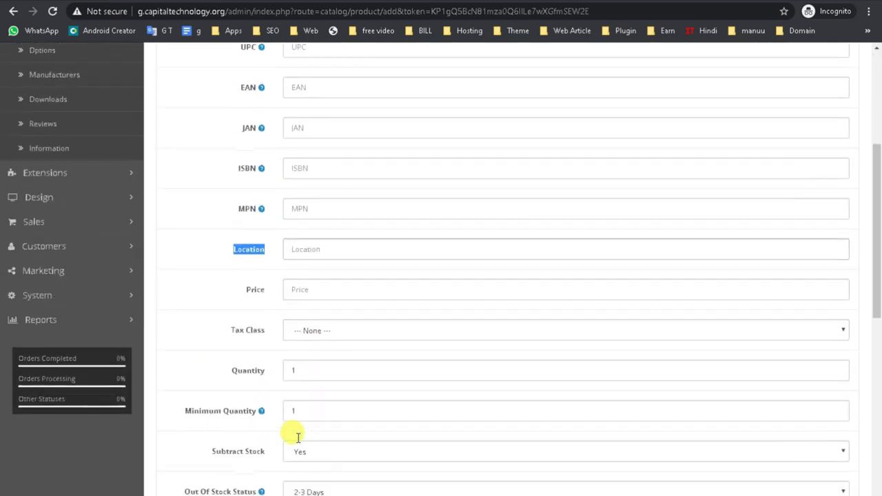
{"action": "left_click", "coordinate": [306, 250]}
{"action": "left_click", "coordinate": [305, 330]}
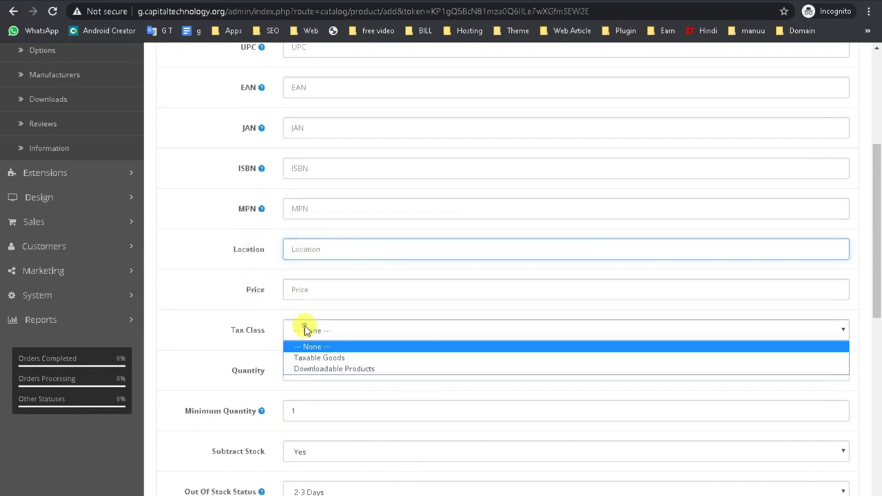
{"action": "left_click", "coordinate": [250, 275]}
- Review the Links settings: Manufacturer, Categories, Downloads and Related Products
{"action": "scroll", "coordinate": [250, 274], "scroll_direction": "up", "scroll_amount": 4}
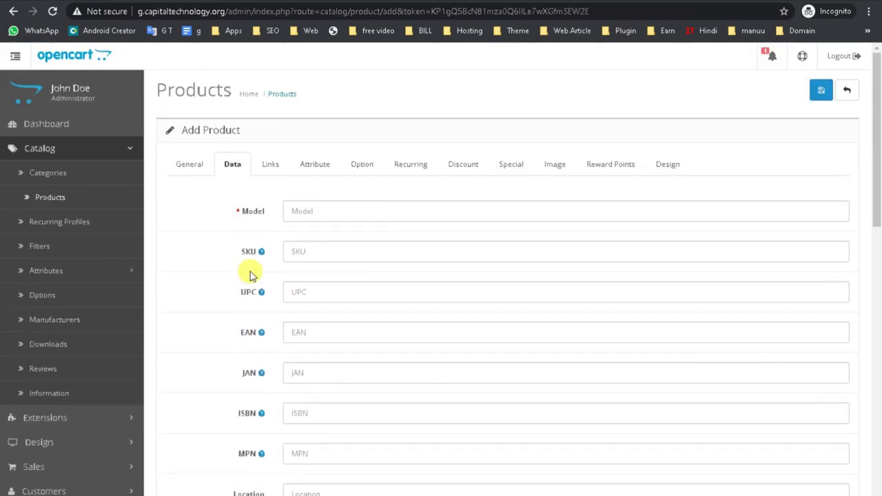
{"action": "left_click", "coordinate": [275, 170]}
{"action": "left_click", "coordinate": [293, 218]}
{"action": "left_click", "coordinate": [309, 248]}
{"action": "left_click", "coordinate": [313, 319]}
{"action": "scroll", "coordinate": [360, 388], "scroll_direction": "down", "scroll_amount": 3}
{"action": "scroll", "coordinate": [365, 391], "scroll_direction": "down", "scroll_amount": 5}
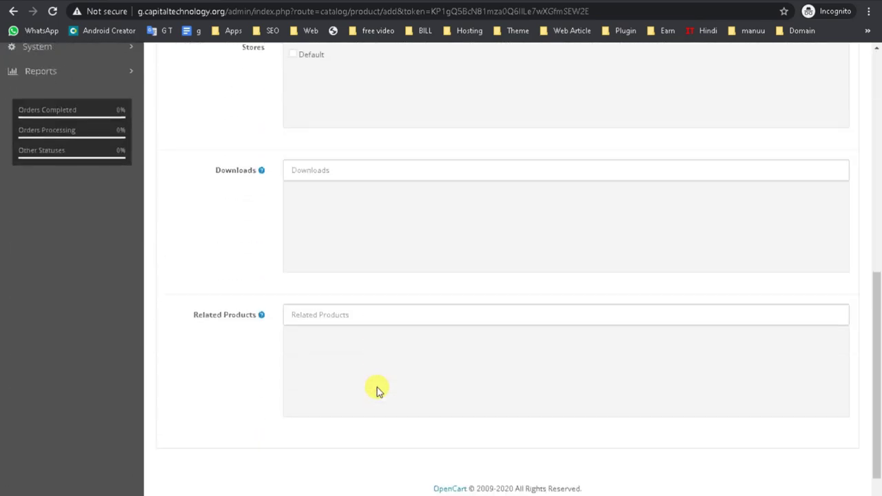
{"action": "left_click_drag", "start_coordinate": [196, 133], "coordinate": [361, 179]}
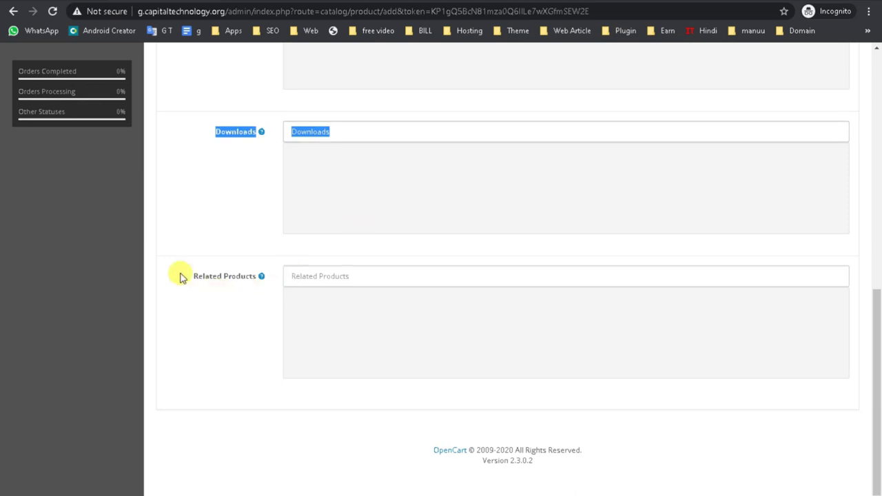
{"action": "left_click_drag", "start_coordinate": [181, 274], "coordinate": [460, 347]}
{"action": "scroll", "coordinate": [504, 354], "scroll_direction": "up", "scroll_amount": 3}
{"action": "scroll", "coordinate": [504, 353], "scroll_direction": "up", "scroll_amount": 4}
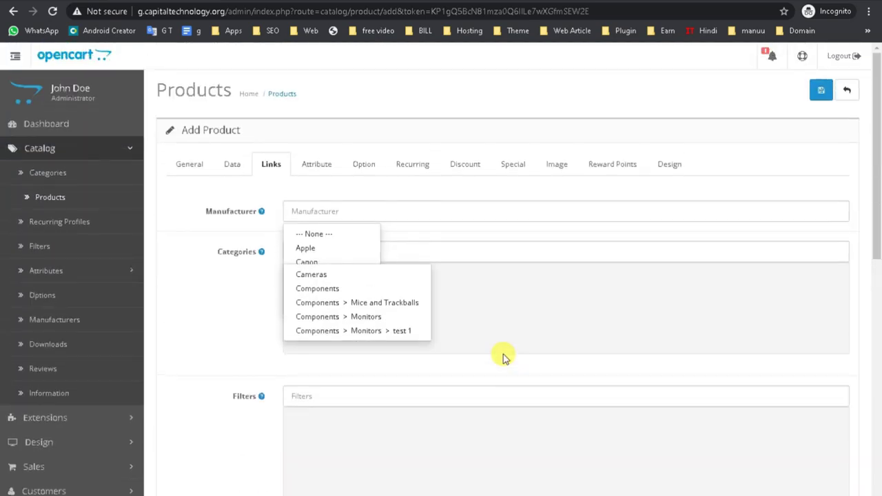
- Add an attribute row named 'wieght' with the text '500 gm | 1kg'
{"action": "left_click", "coordinate": [317, 165]}
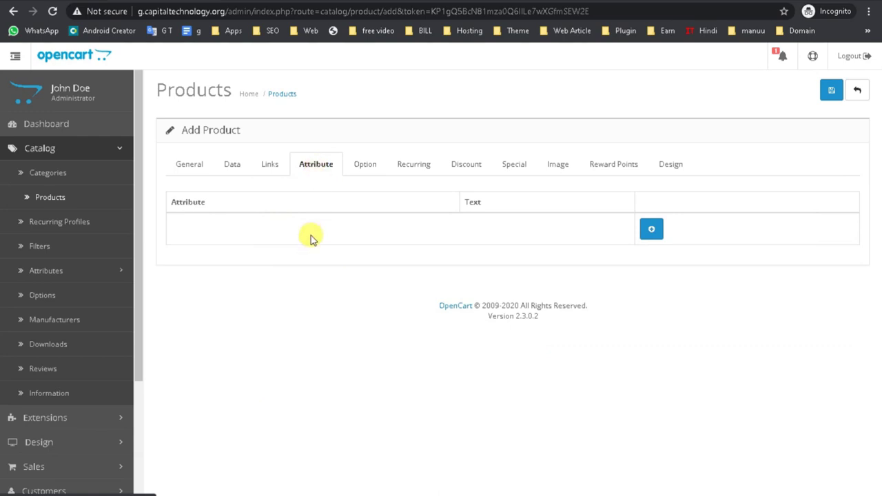
{"action": "left_click", "coordinate": [650, 229]}
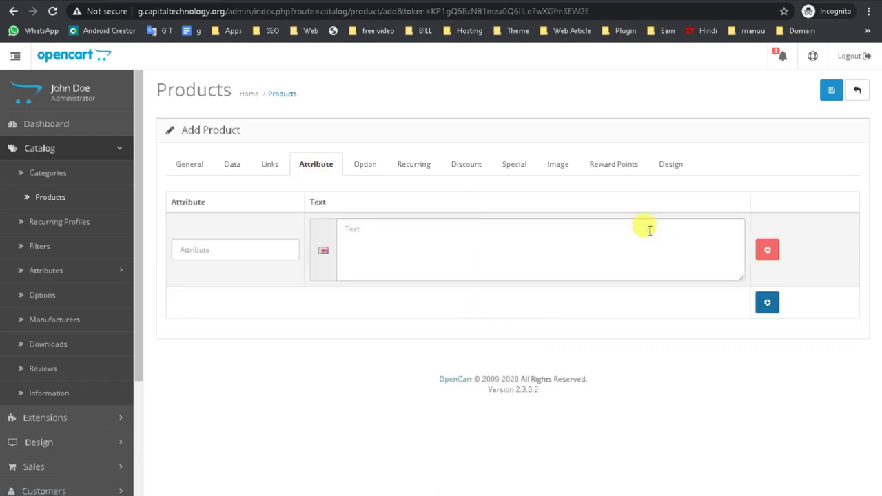
{"action": "left_click", "coordinate": [217, 250]}
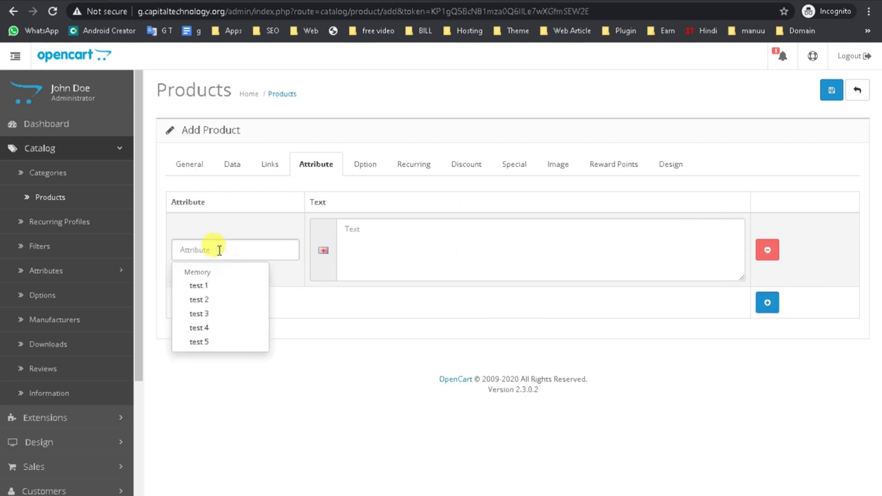
{"action": "type", "text": "zi"}
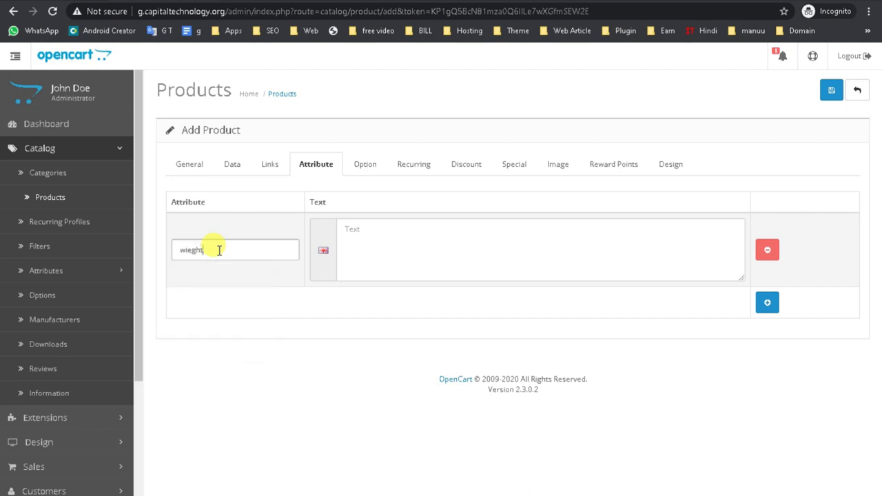
{"action": "left_click", "coordinate": [368, 229]}
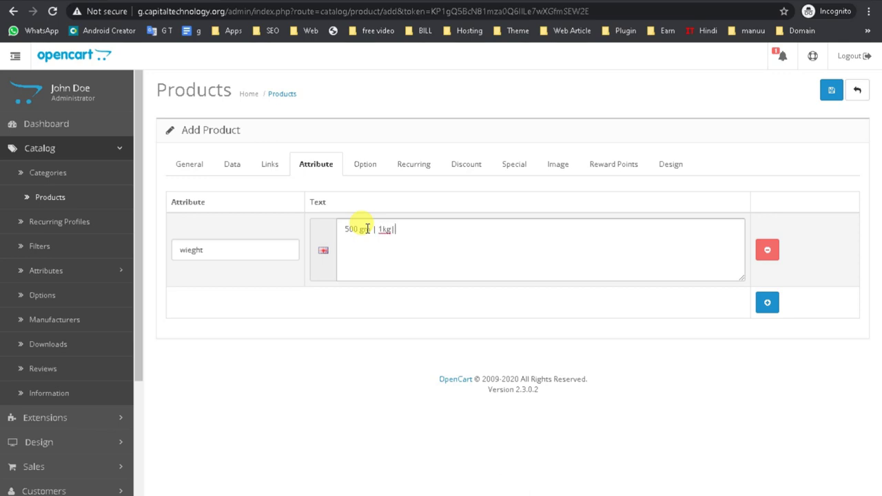
{"action": "left_click", "coordinate": [556, 266]}
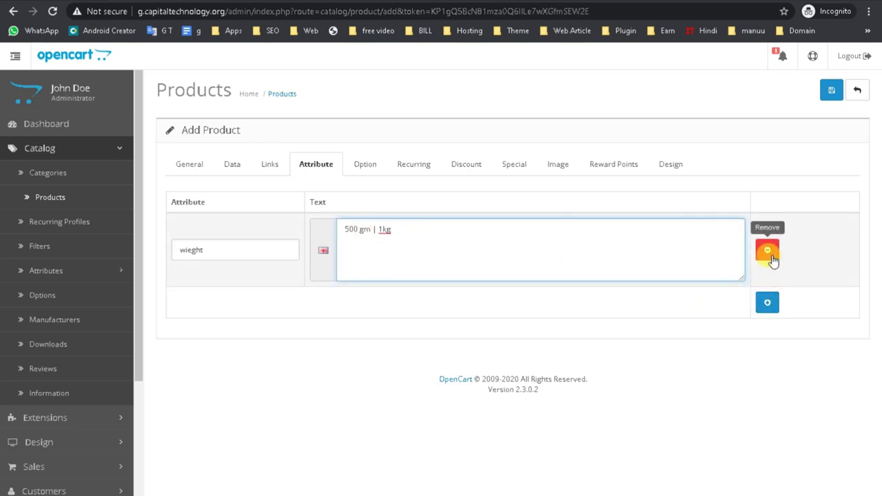
- Add a second, empty attribute row and view its suggested attributes
{"action": "left_click", "coordinate": [766, 301]}
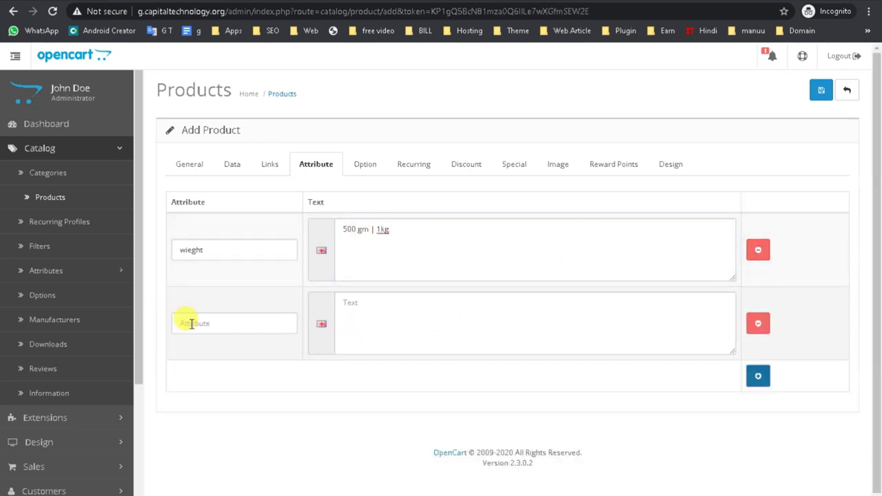
{"action": "left_click_drag", "start_coordinate": [206, 249], "coordinate": [35, 260]}
{"action": "left_click", "coordinate": [218, 324]}
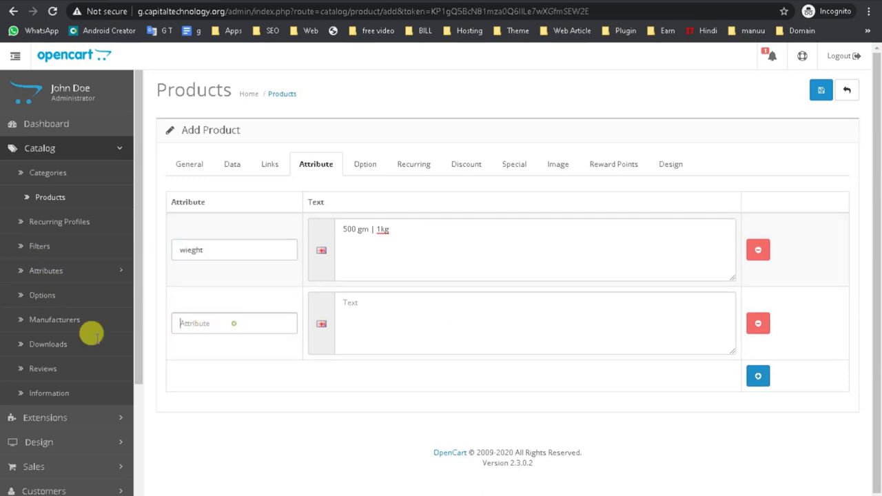
{"action": "left_click", "coordinate": [365, 164]}
- Add a Date & Time option to the product with Required left as Yes
{"action": "left_click", "coordinate": [233, 205]}
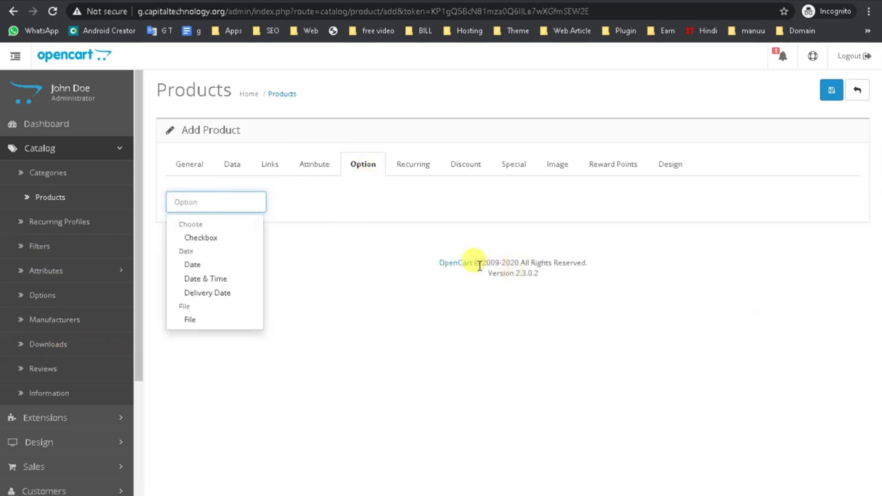
{"action": "left_click", "coordinate": [321, 213]}
{"action": "left_click", "coordinate": [176, 206]}
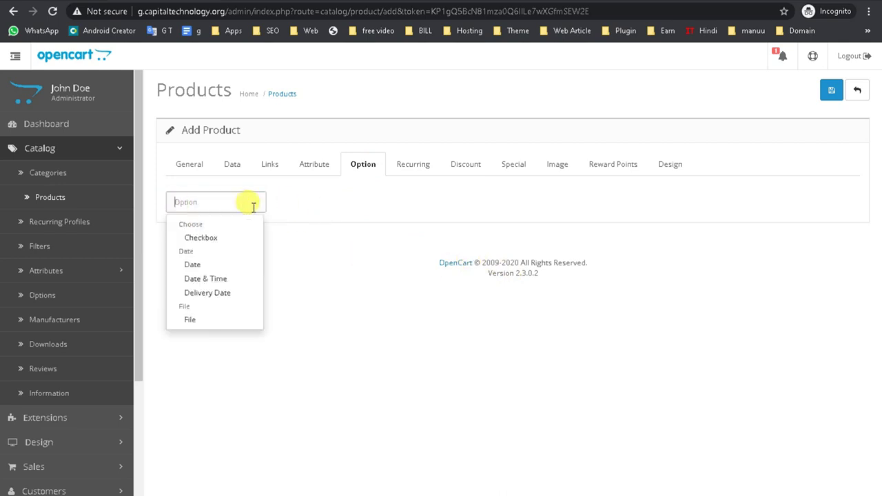
{"action": "left_click", "coordinate": [216, 279]}
{"action": "left_click", "coordinate": [425, 219]}
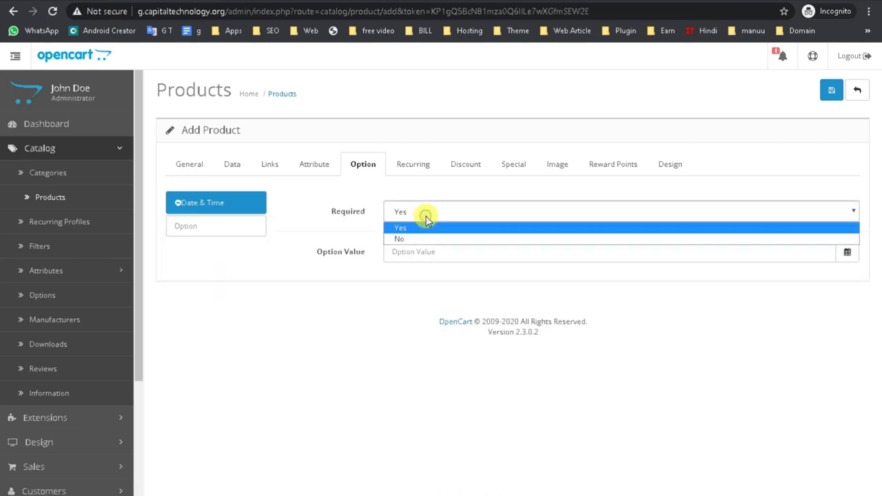
{"action": "left_click", "coordinate": [386, 252]}
{"action": "left_click", "coordinate": [386, 253]}
- Add a Delivery Date option, recheck the Date & Time option, and move to Recurring settings
{"action": "left_click", "coordinate": [181, 230]}
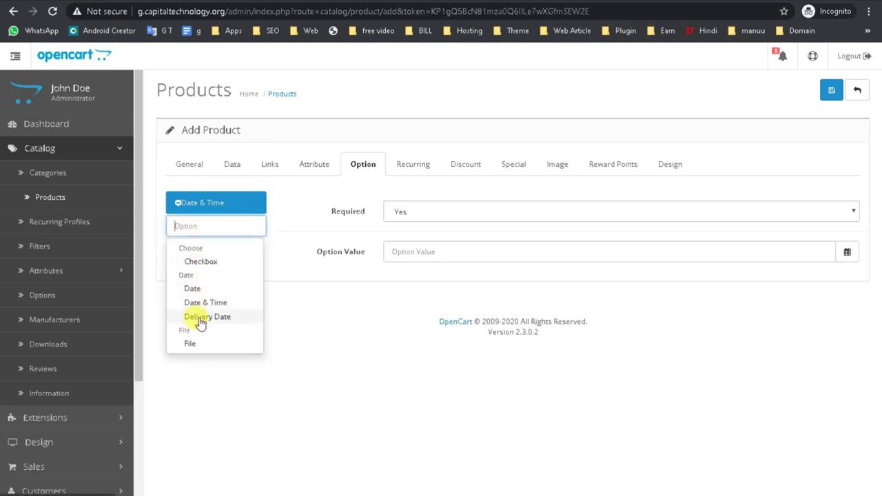
{"action": "left_click", "coordinate": [201, 317]}
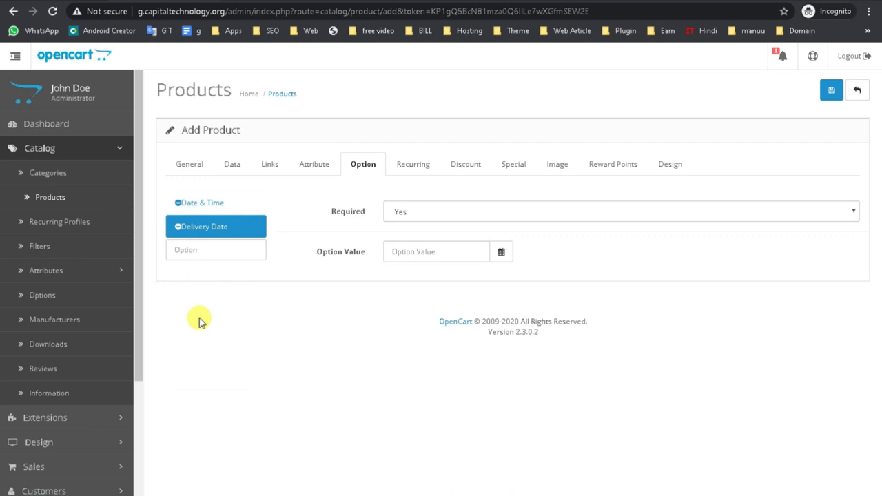
{"action": "left_click", "coordinate": [213, 205]}
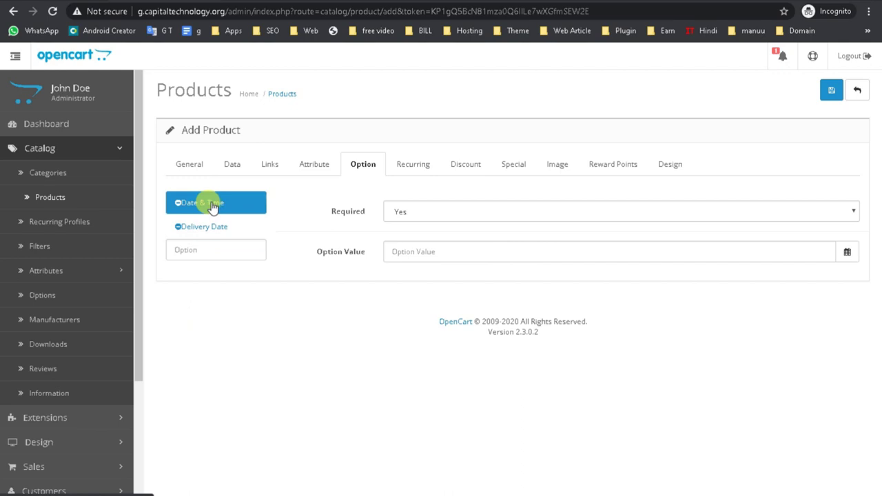
{"action": "left_click", "coordinate": [408, 168]}
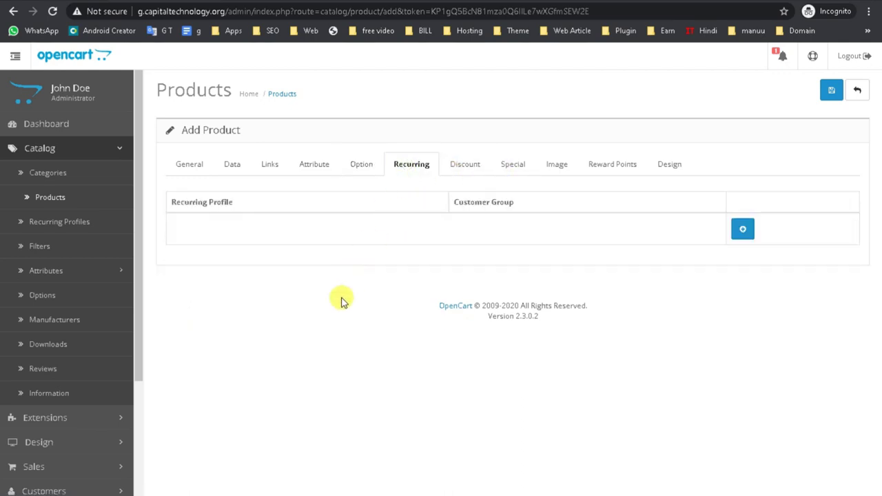
- Add a recurring profile row for the Default customer group and a blank quantity discount row
{"action": "triple_click", "coordinate": [503, 201]}
{"action": "triple_click", "coordinate": [186, 202]}
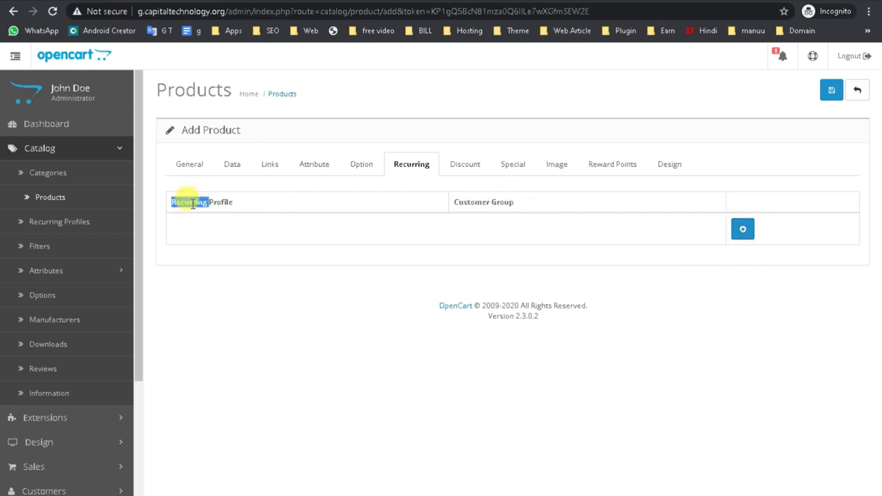
{"action": "left_click", "coordinate": [743, 229]}
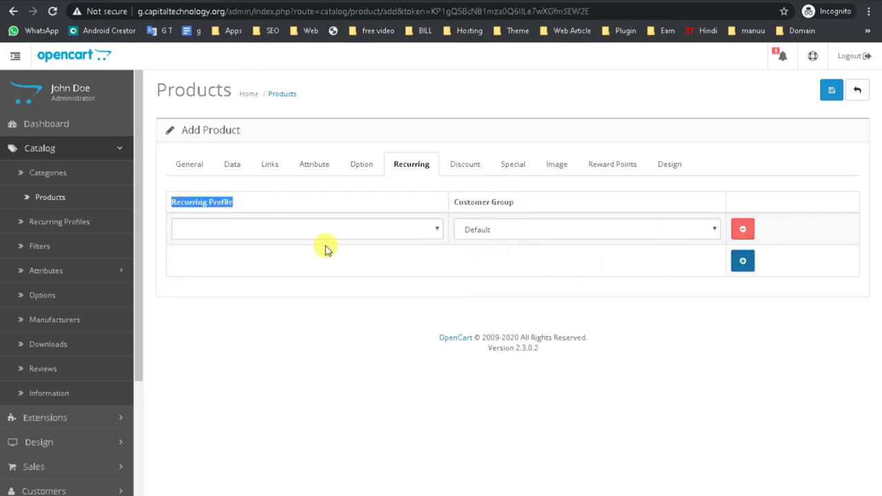
{"action": "left_click", "coordinate": [501, 231]}
{"action": "left_click", "coordinate": [483, 245]}
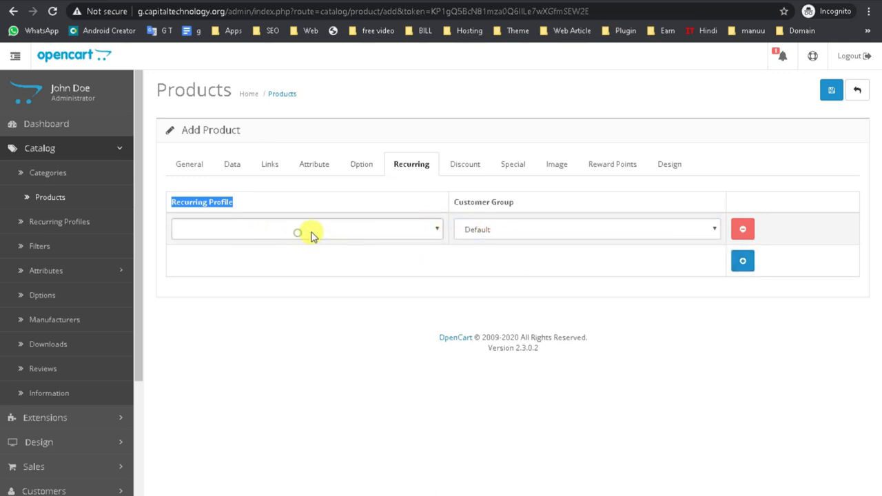
{"action": "left_click", "coordinate": [467, 167]}
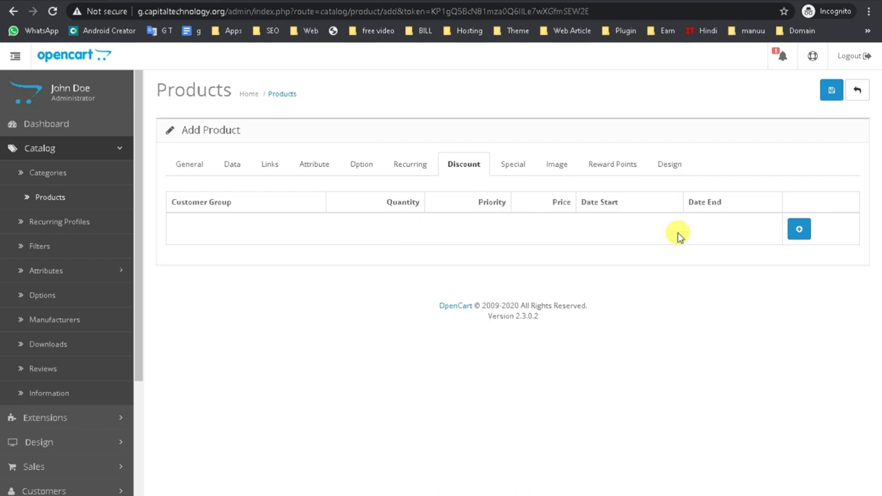
{"action": "left_click", "coordinate": [799, 229]}
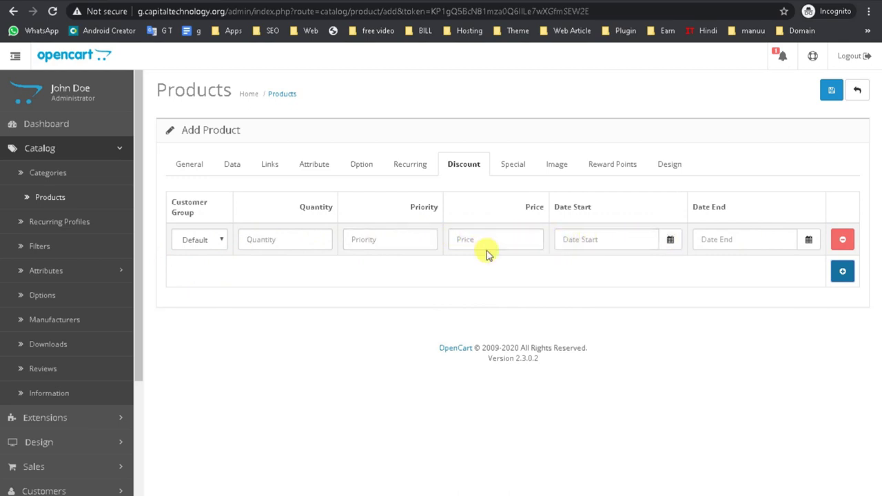
{"action": "left_click", "coordinate": [583, 239]}
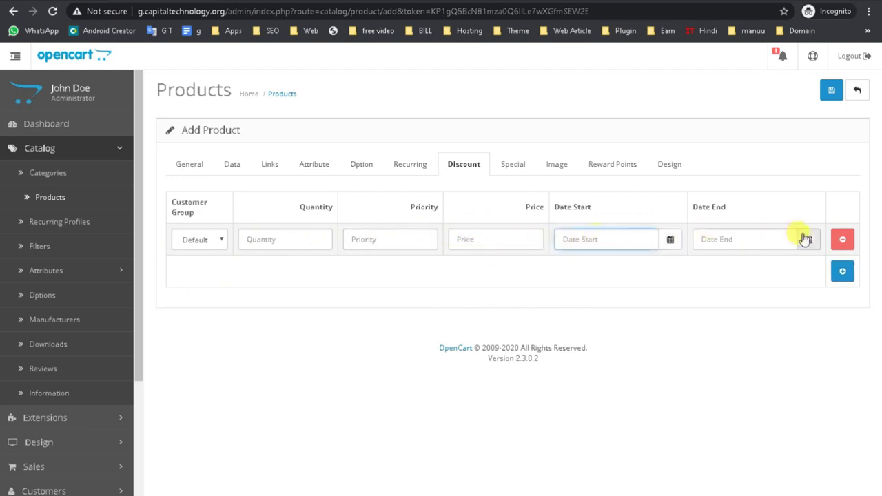
- Add a blank Special price row for Default, stepping through price, start and end dates
{"action": "left_click", "coordinate": [514, 171]}
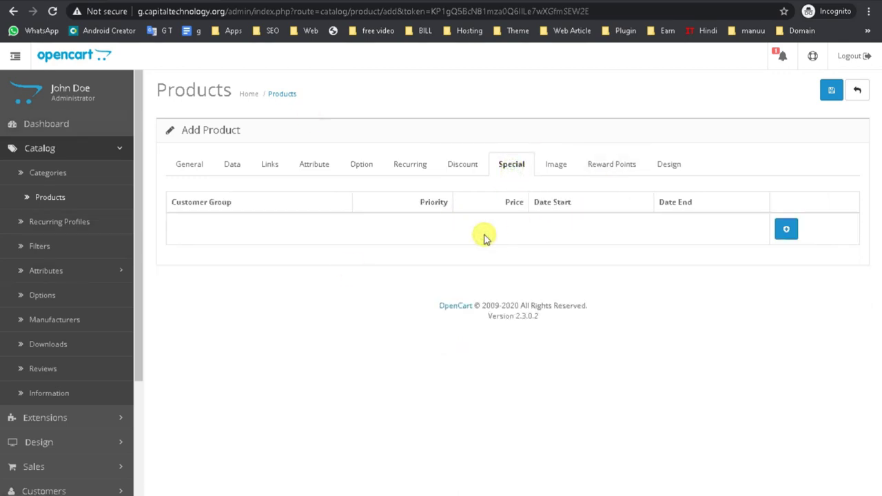
{"action": "left_click", "coordinate": [791, 229]}
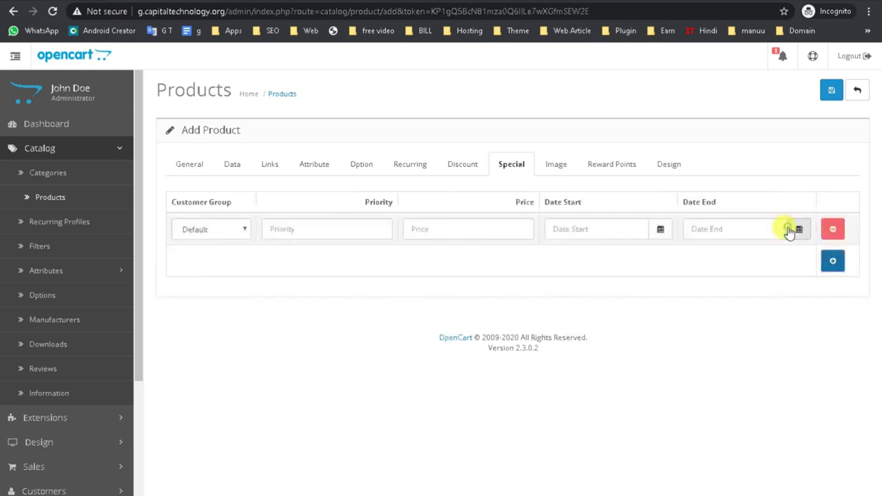
{"action": "left_click", "coordinate": [220, 232]}
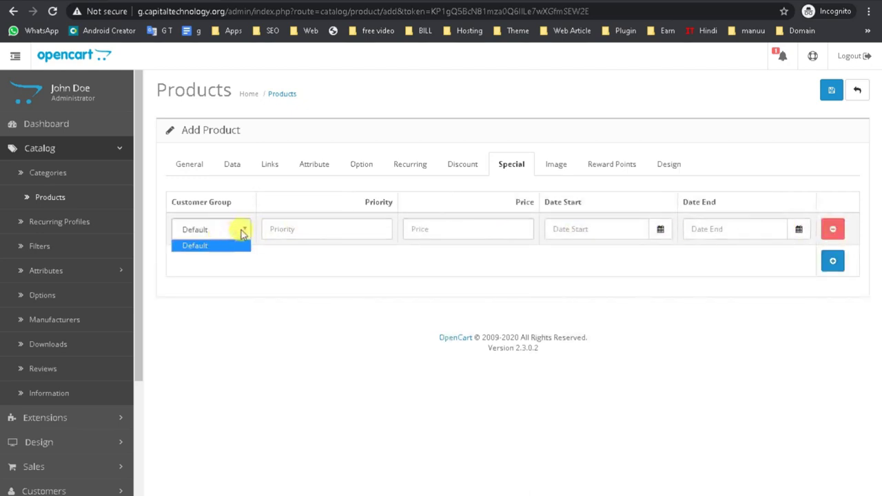
{"action": "left_click", "coordinate": [280, 229]}
{"action": "left_click", "coordinate": [454, 221]}
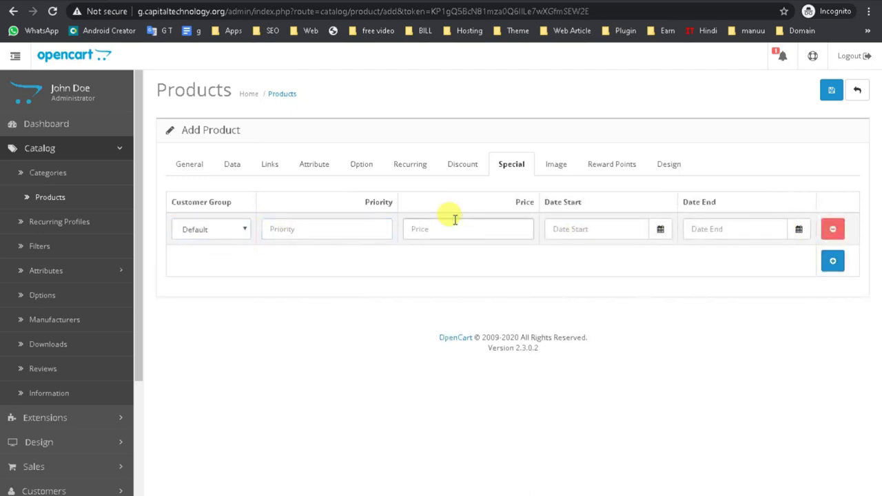
{"action": "left_click", "coordinate": [589, 231]}
{"action": "left_click", "coordinate": [740, 229]}
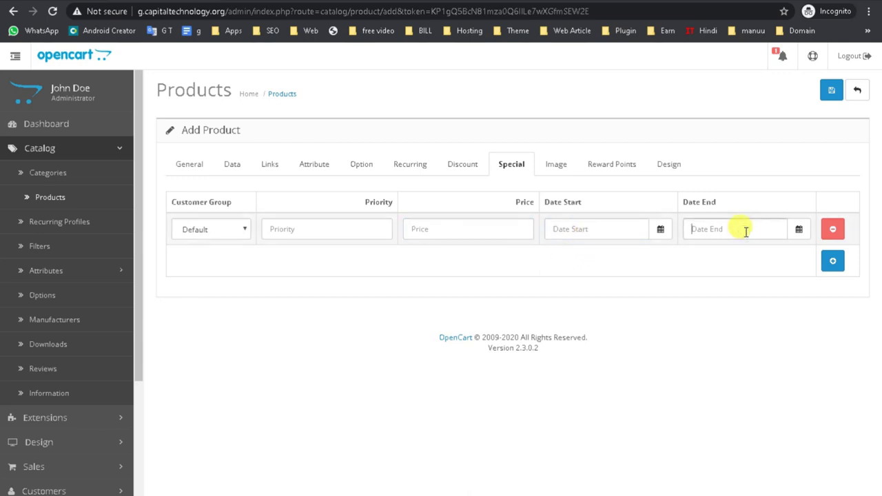
{"action": "left_click", "coordinate": [556, 163]}
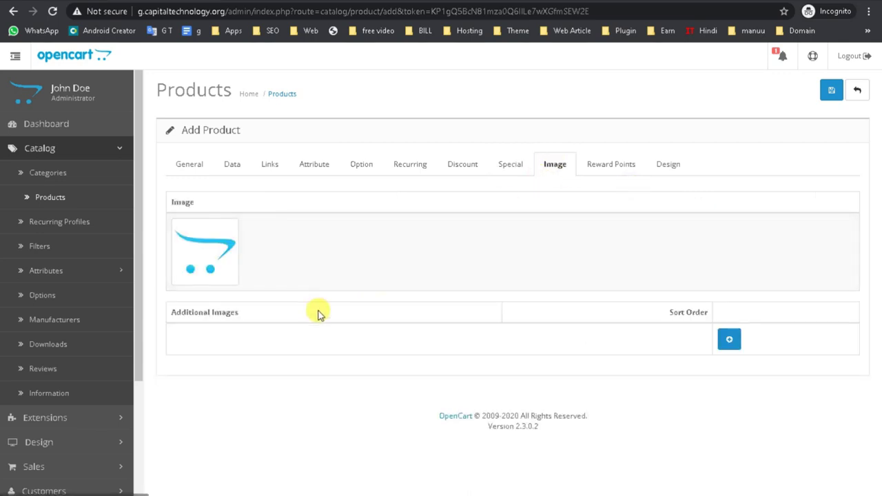
- Replace the product's main image with the GROCERY logo Untitled.png
{"action": "left_click", "coordinate": [211, 269]}
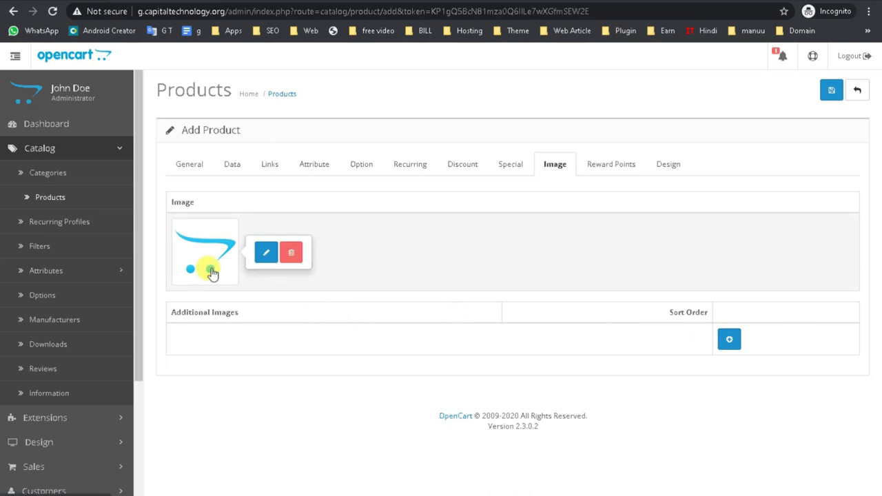
{"action": "left_click", "coordinate": [264, 254]}
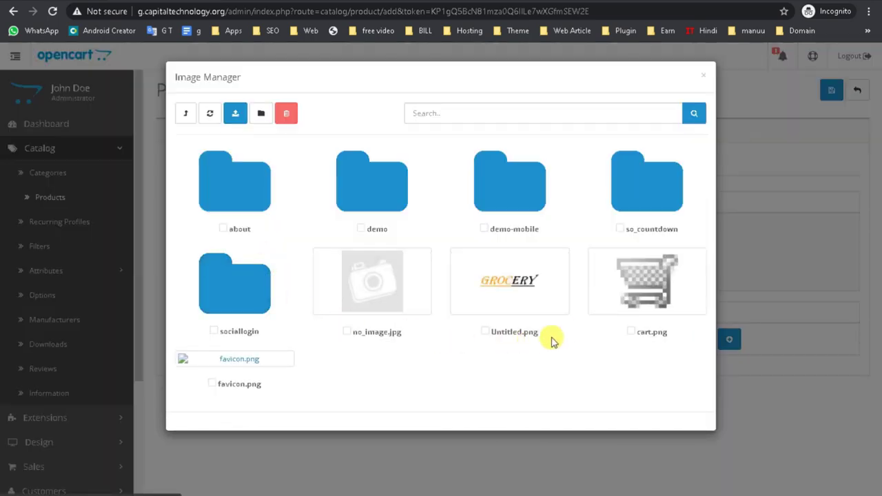
{"action": "left_click", "coordinate": [518, 301]}
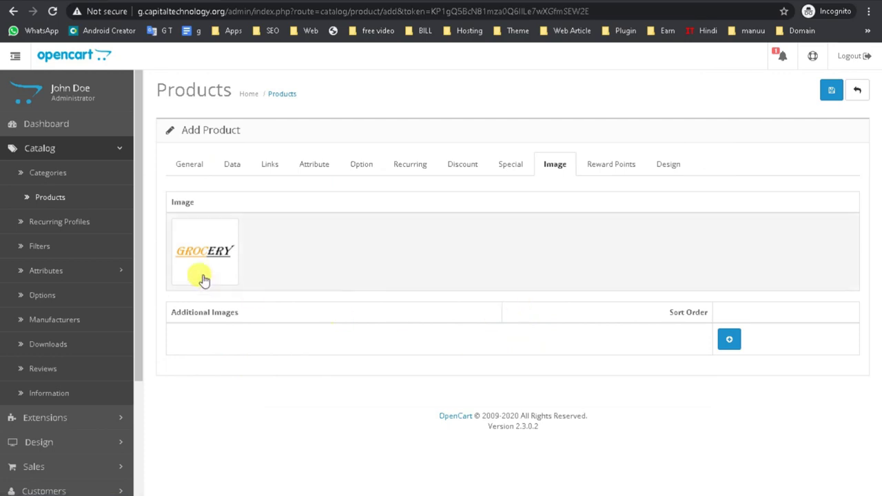
- Add cart.png as an additional product image and show the Reward Points settings
{"action": "left_click", "coordinate": [729, 339]}
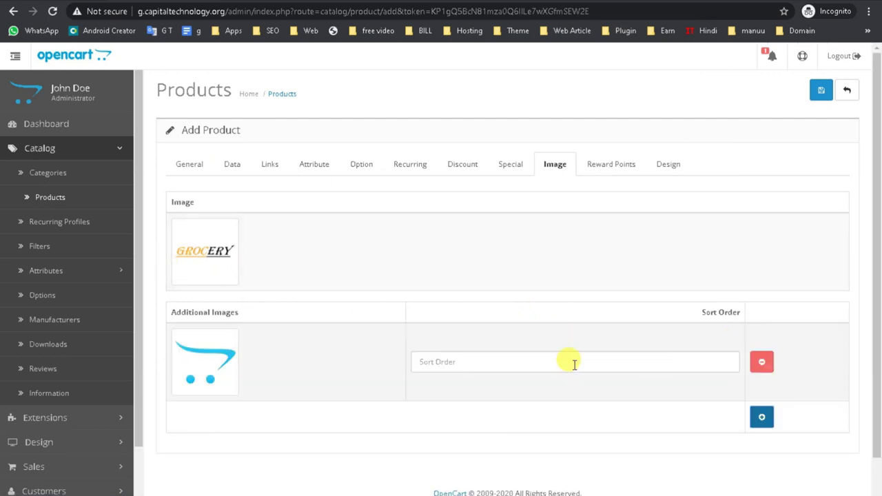
{"action": "left_click", "coordinate": [222, 368]}
{"action": "left_click", "coordinate": [263, 365]}
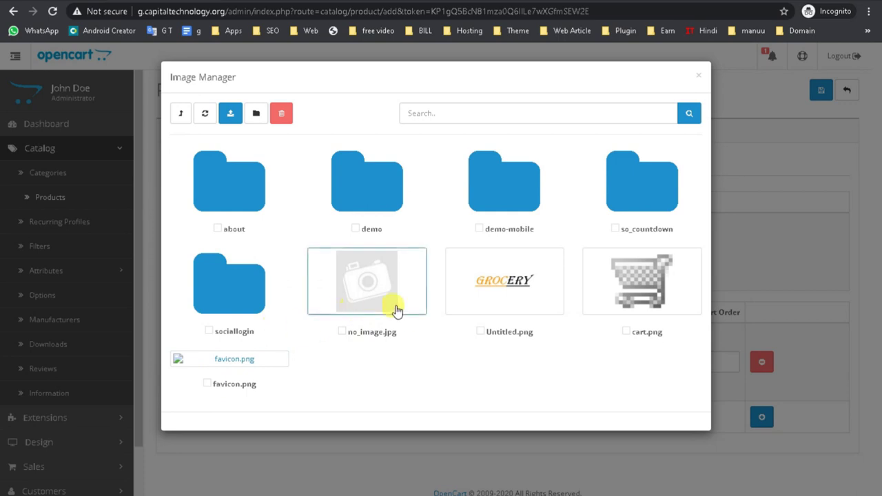
{"action": "left_click", "coordinate": [596, 308]}
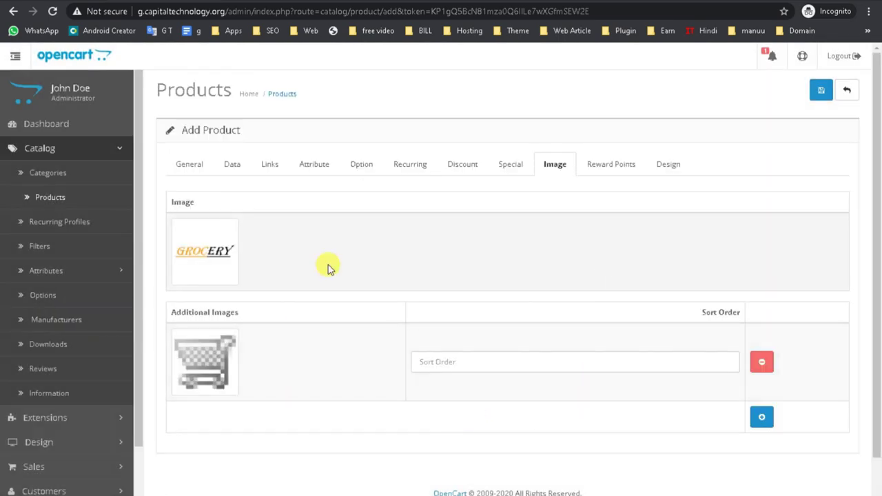
{"action": "left_click", "coordinate": [611, 168]}
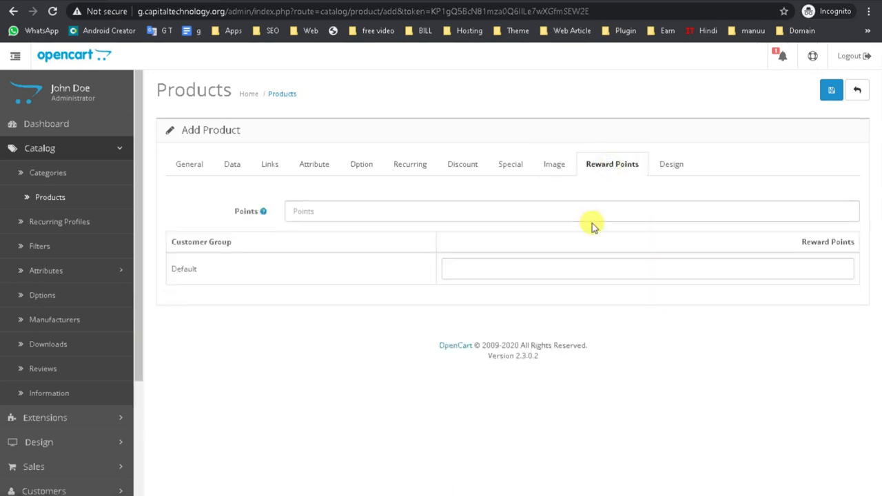
- Click into the Points and Default customer group reward points fields
{"action": "left_click", "coordinate": [351, 215]}
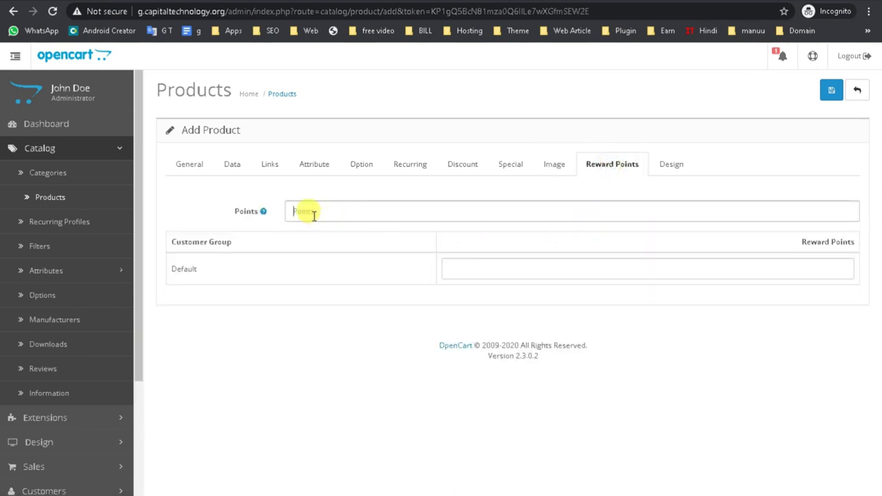
{"action": "left_click", "coordinate": [503, 267]}
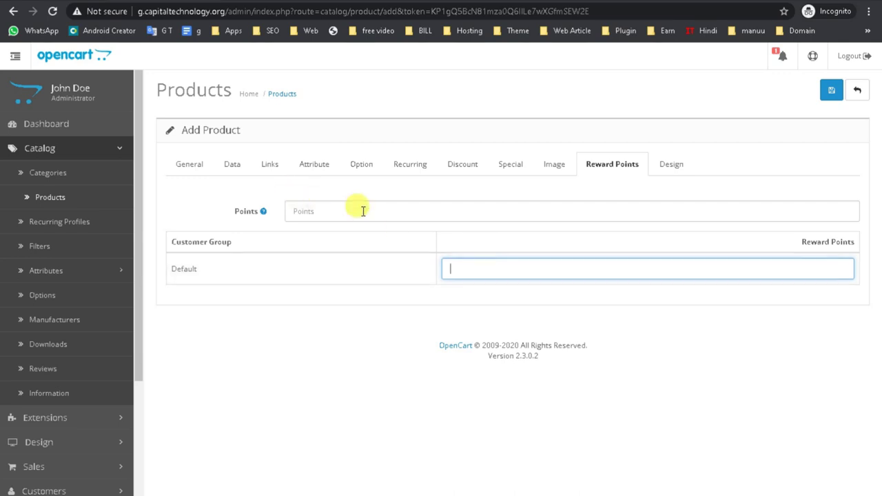
{"action": "left_click", "coordinate": [815, 242]}
- Set the Design tab's Layout Override to Affiliate and save the product
{"action": "left_click", "coordinate": [672, 167]}
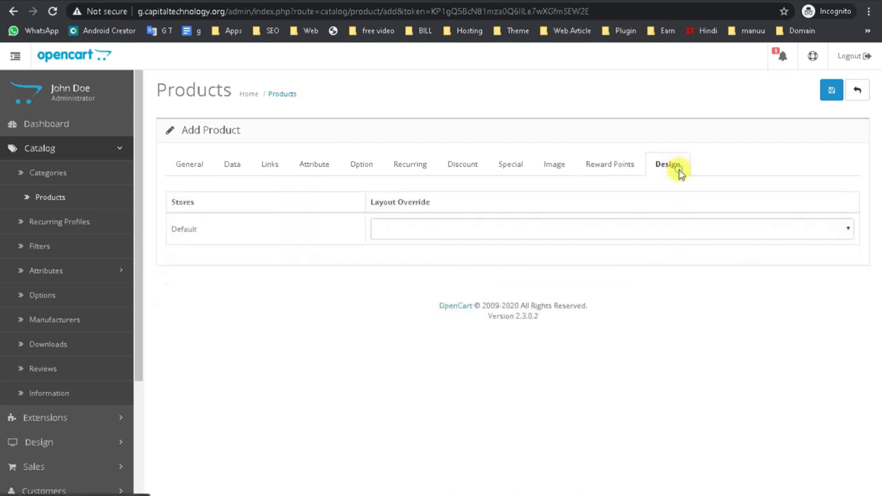
{"action": "left_click", "coordinate": [393, 233]}
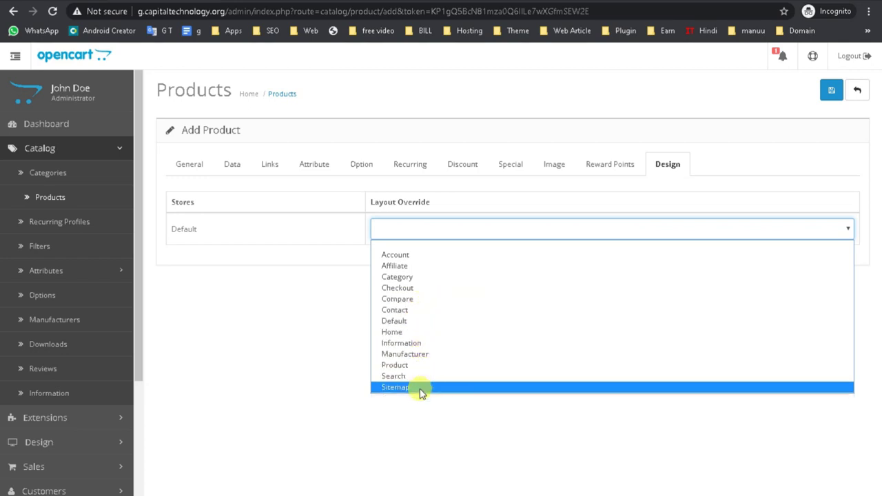
{"action": "left_click", "coordinate": [417, 267]}
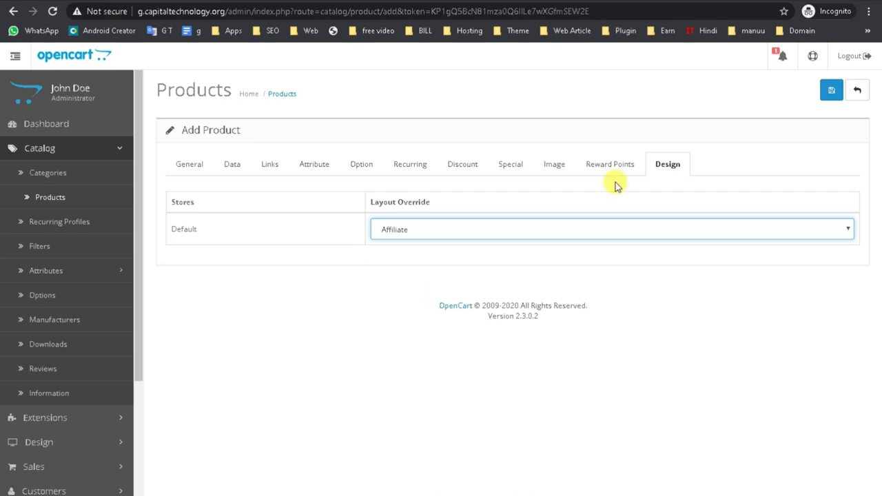
{"action": "left_click", "coordinate": [831, 93]}
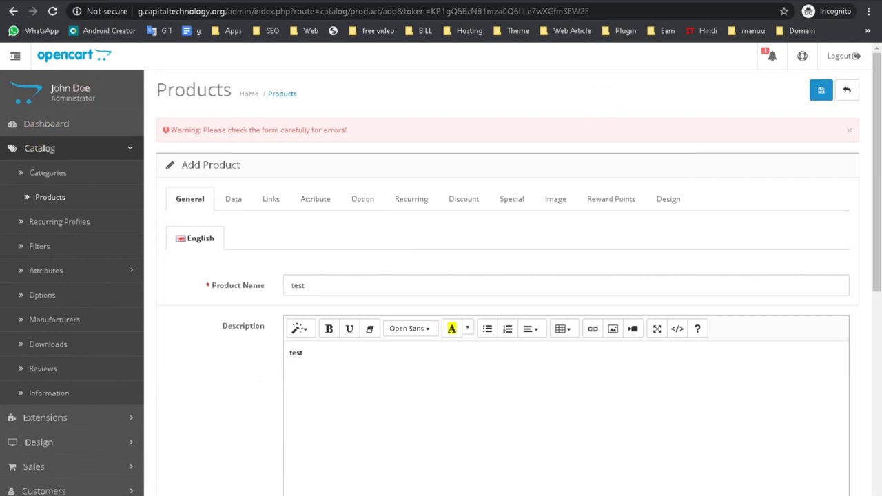
- Open the Video insert dialog for the 'test' description and focus its URL field
{"action": "scroll", "coordinate": [252, 370], "scroll_direction": "down", "scroll_amount": 2}
{"action": "scroll", "coordinate": [310, 321], "scroll_direction": "up", "scroll_amount": 2}
{"action": "left_click_drag", "start_coordinate": [173, 129], "coordinate": [338, 126]}
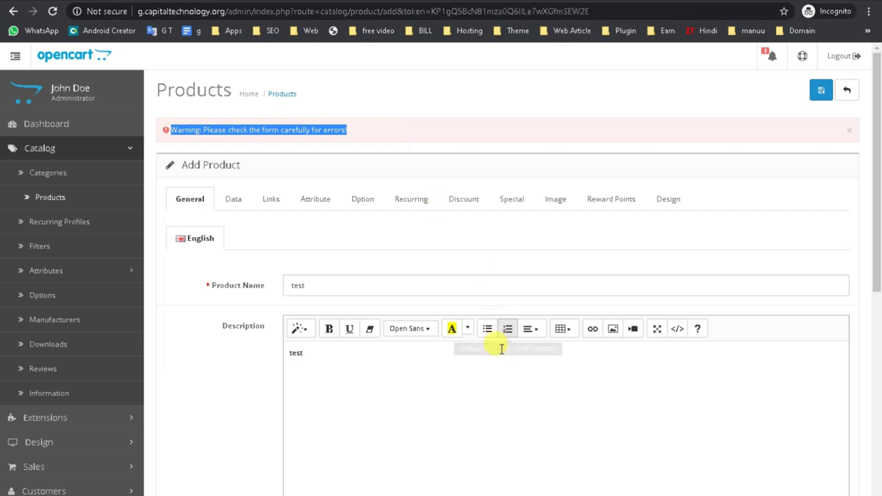
{"action": "left_click", "coordinate": [385, 377]}
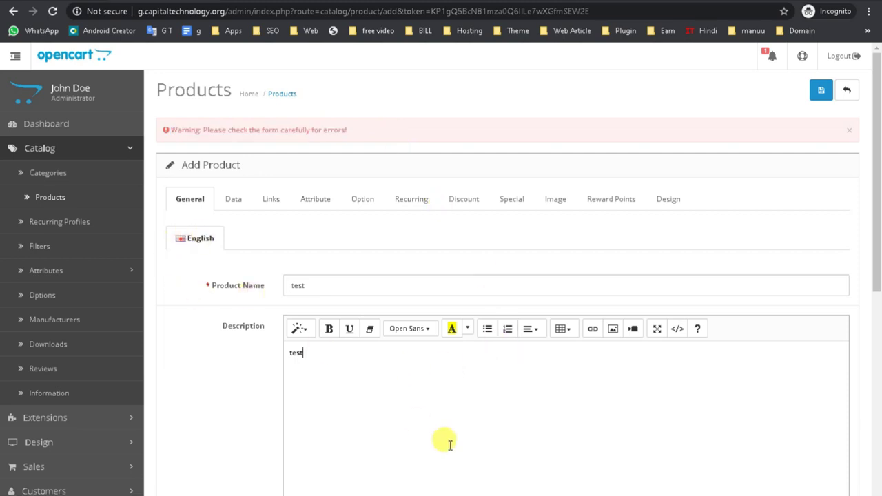
{"action": "left_click", "coordinate": [632, 329]}
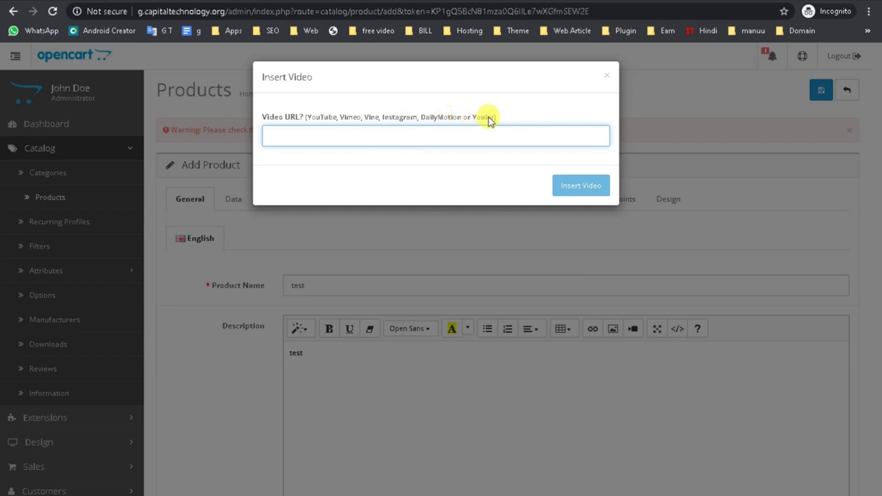
{"action": "left_click_drag", "start_coordinate": [507, 122], "coordinate": [232, 114]}
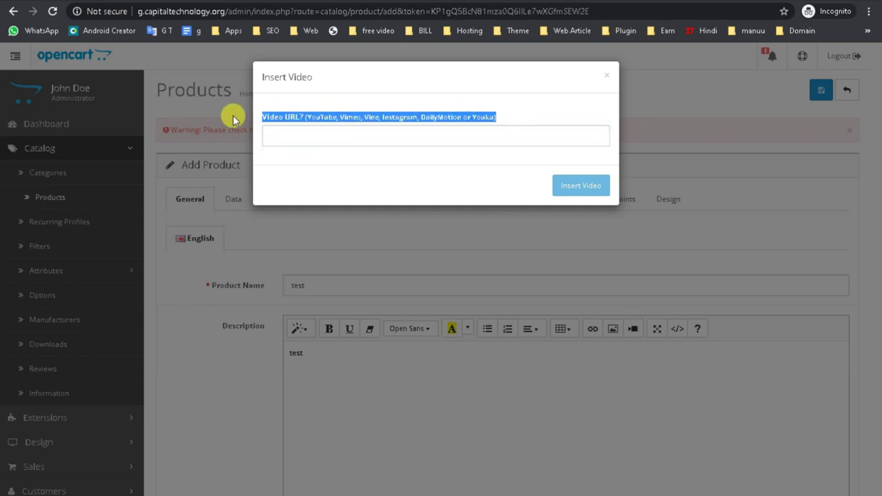
{"action": "left_click", "coordinate": [306, 136]}
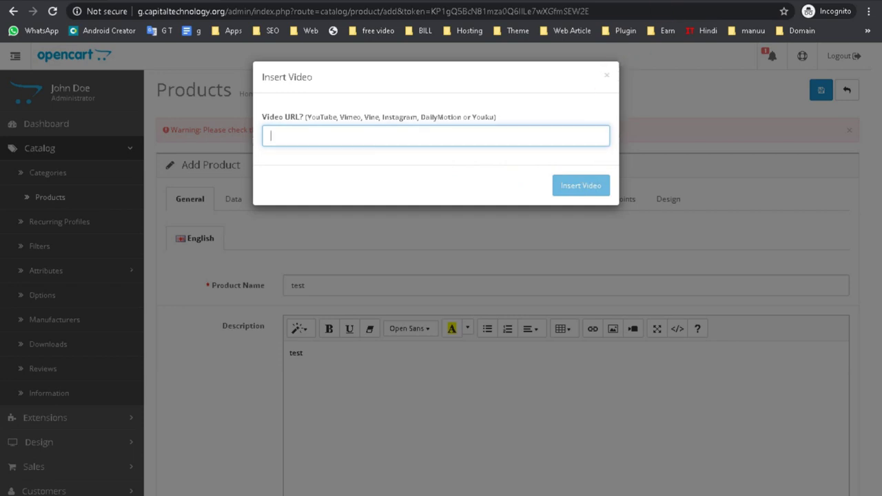
- Load youtube.com in a new browser tab and close the video dialog
{"action": "left_click", "coordinate": [776, 0]}
{"action": "left_click", "coordinate": [752, 2]}
{"action": "type", "text": "y"}
{"action": "key", "text": "Return"}
{"action": "left_click", "coordinate": [615, 76]}
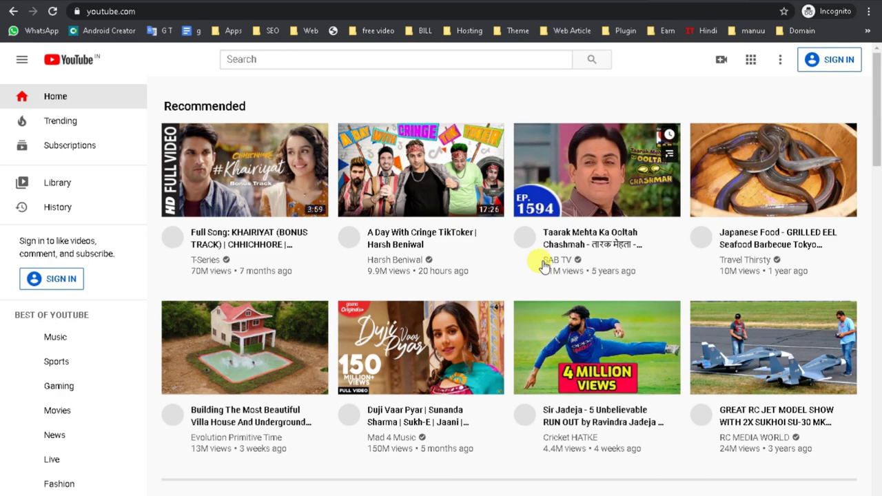
- Search YouTube for 'capital tech'
{"action": "scroll", "coordinate": [528, 419], "scroll_direction": "down", "scroll_amount": 7}
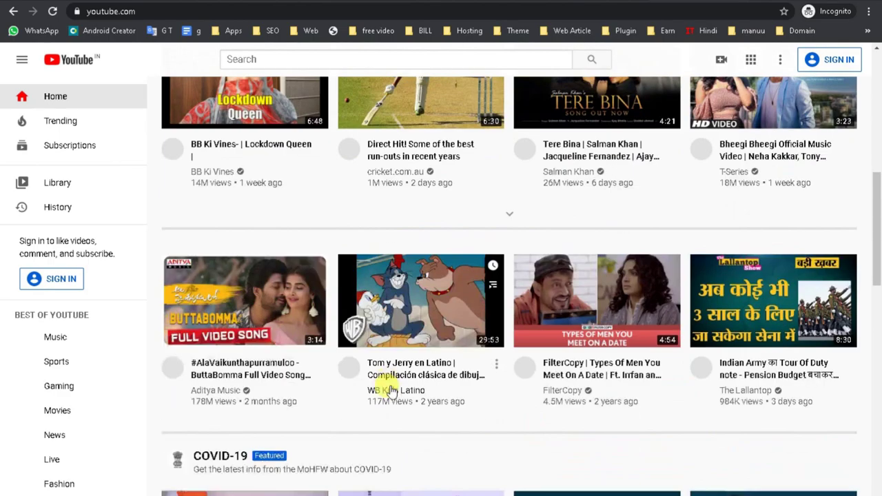
{"action": "scroll", "coordinate": [390, 391], "scroll_direction": "down", "scroll_amount": 3}
{"action": "scroll", "coordinate": [270, 56], "scroll_direction": "up", "scroll_amount": 4}
{"action": "left_click", "coordinate": [266, 55]}
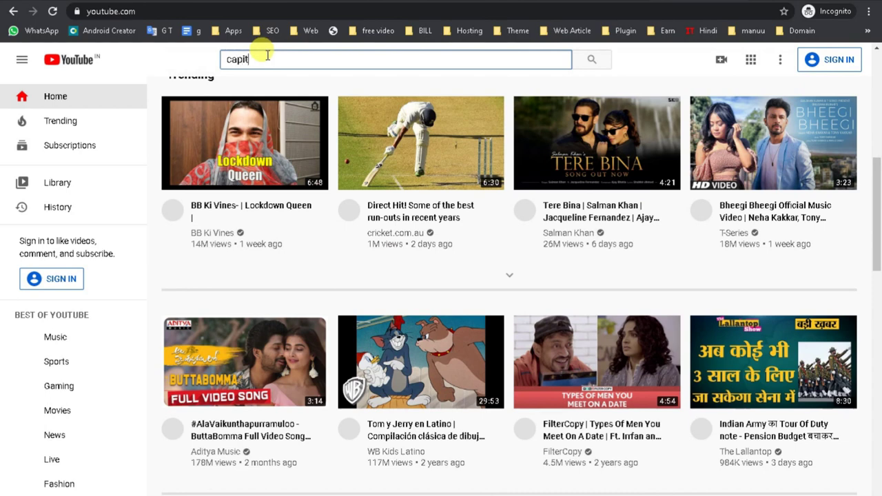
{"action": "key", "text": "Return"}
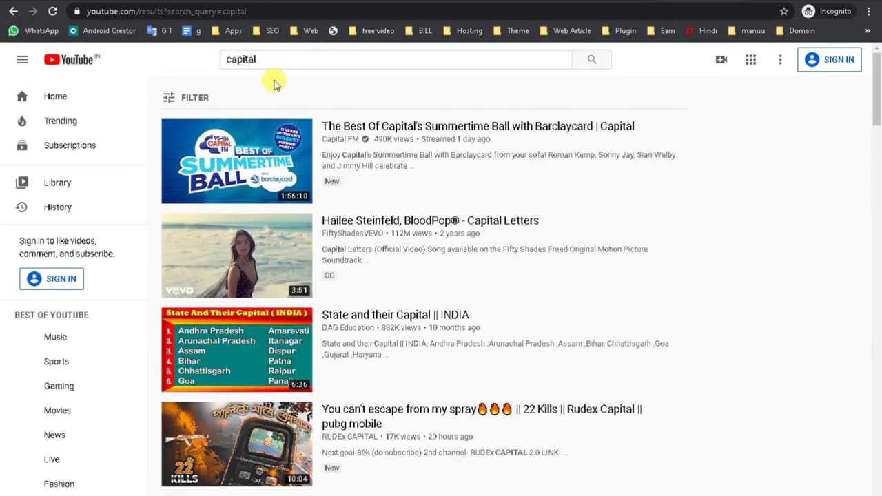
{"action": "left_click", "coordinate": [266, 58]}
{"action": "type", "text": "tech"}
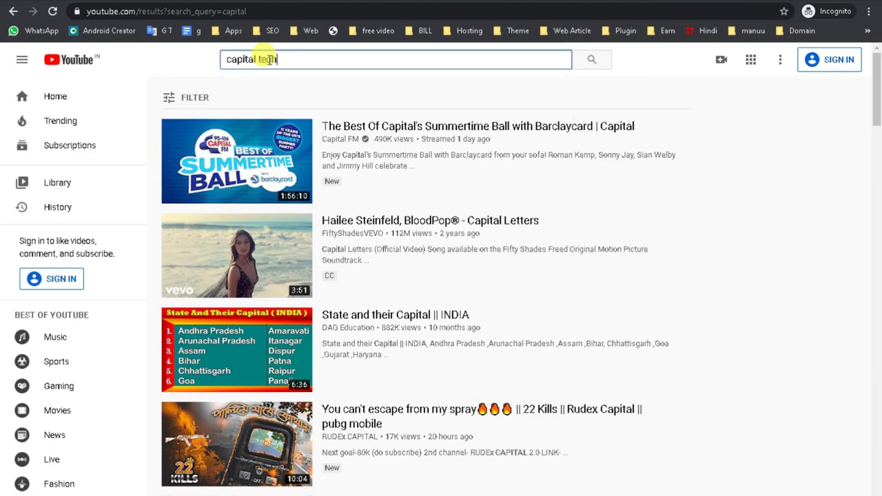
{"action": "key", "text": "Return"}
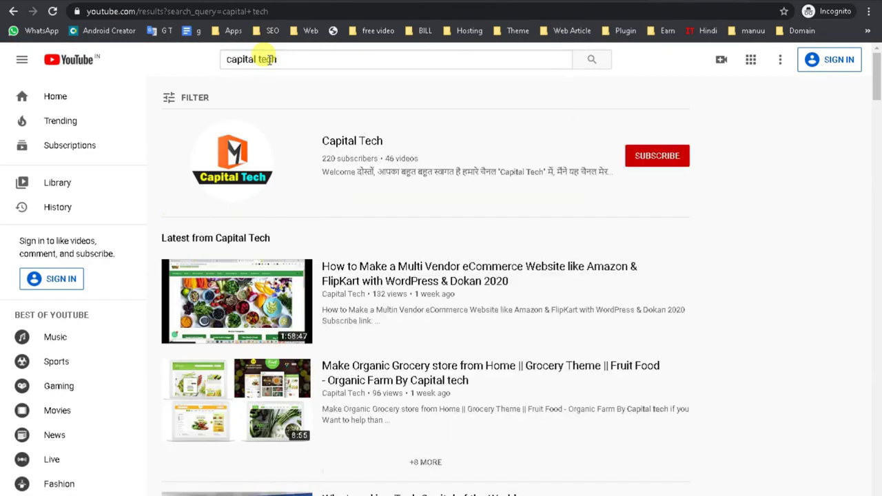
- Open the Capital Tech channel's grocery website video, select its URL and pause it
{"action": "scroll", "coordinate": [223, 354], "scroll_direction": "down", "scroll_amount": 4}
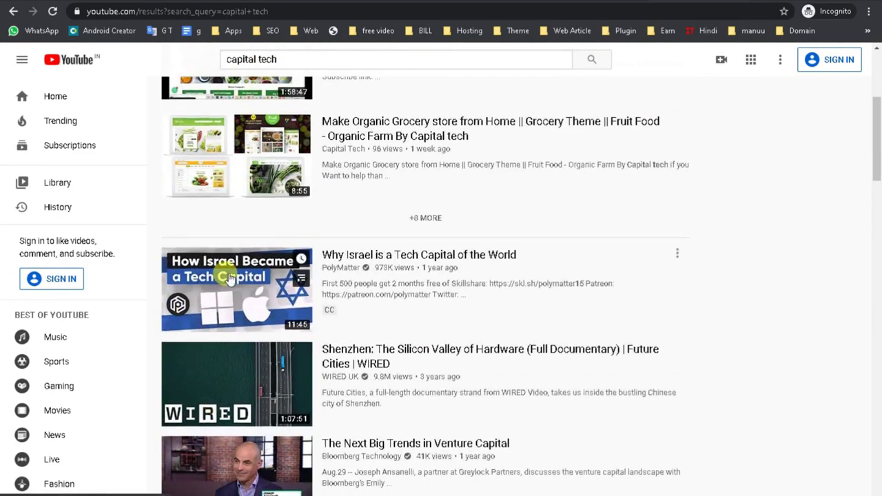
{"action": "scroll", "coordinate": [223, 354], "scroll_direction": "up", "scroll_amount": 3}
{"action": "right_click", "coordinate": [237, 329]}
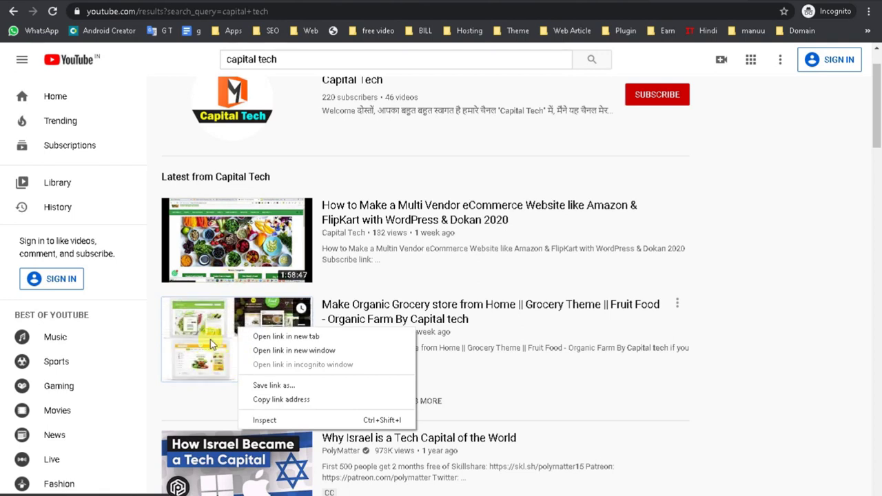
{"action": "left_click", "coordinate": [242, 113]}
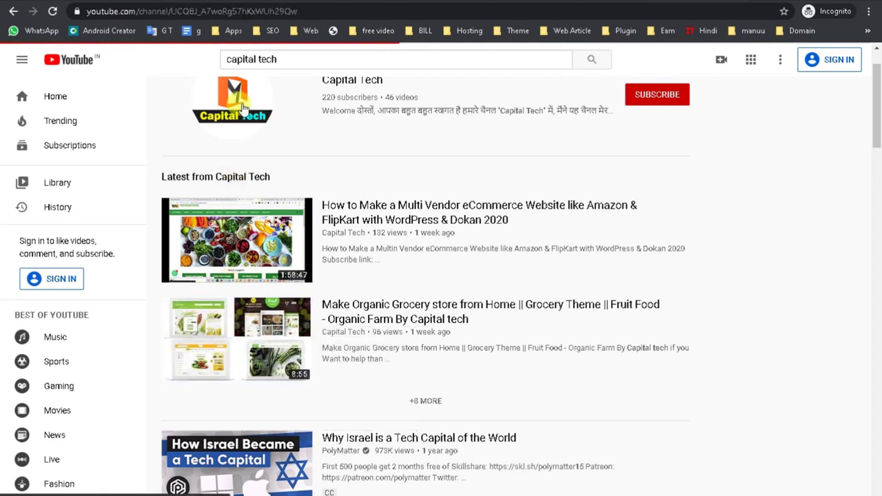
{"action": "left_click", "coordinate": [308, 273]}
{"action": "left_click", "coordinate": [521, 391]}
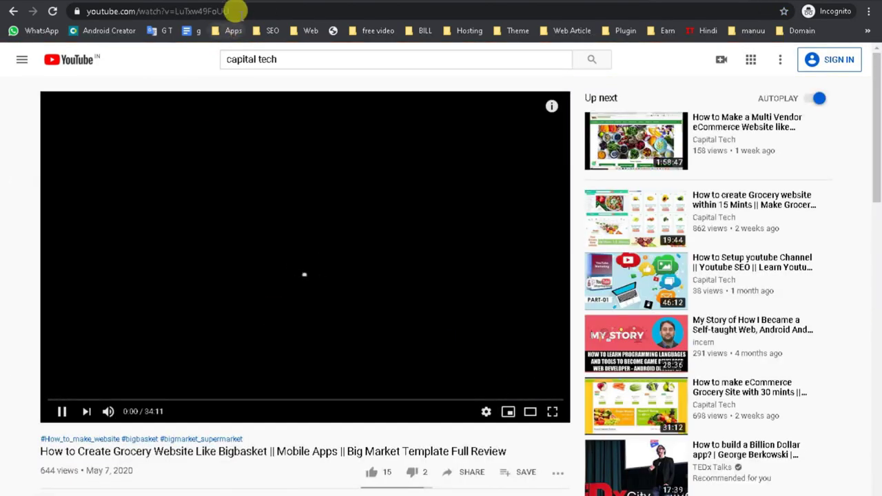
{"action": "left_click", "coordinate": [237, 11]}
{"action": "key", "text": "ctrl+c"}
{"action": "left_click", "coordinate": [241, 332]}
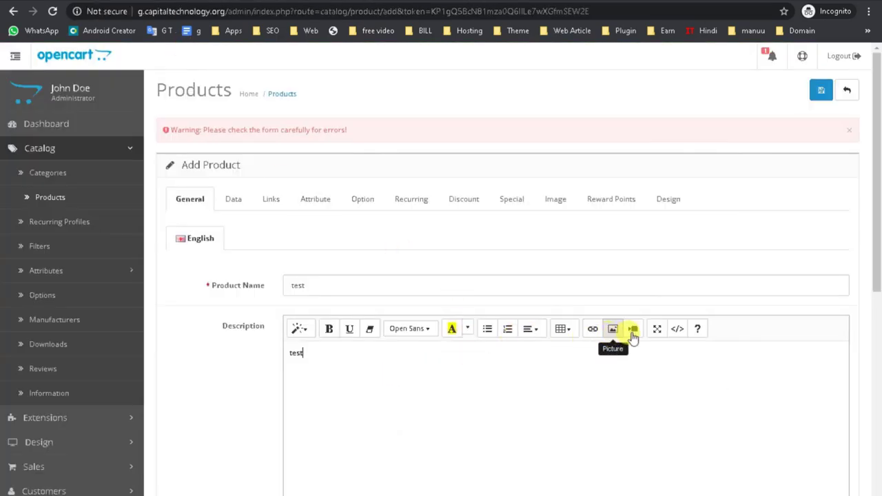
- Paste the YouTube link into the Video dialog, insert it, and test-play the embedded video
{"action": "left_click", "coordinate": [633, 329]}
{"action": "left_click", "coordinate": [345, 136]}
{"action": "key", "text": "ctrl+v"}
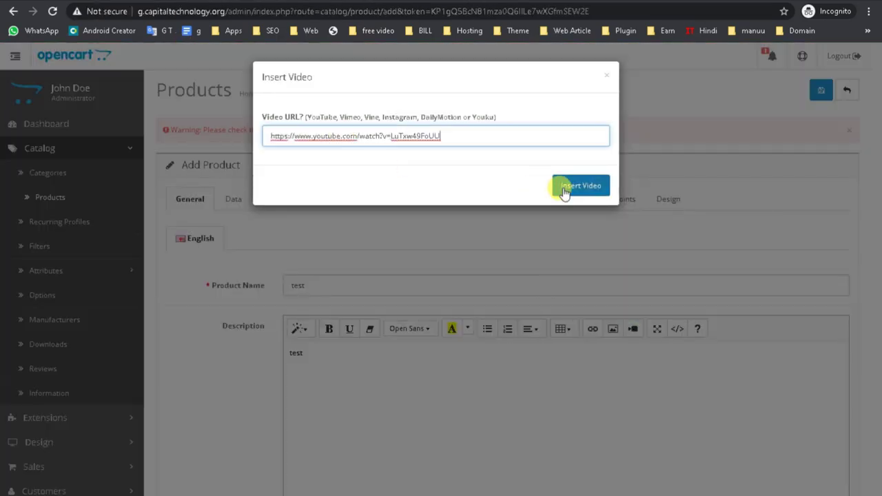
{"action": "left_click", "coordinate": [579, 186]}
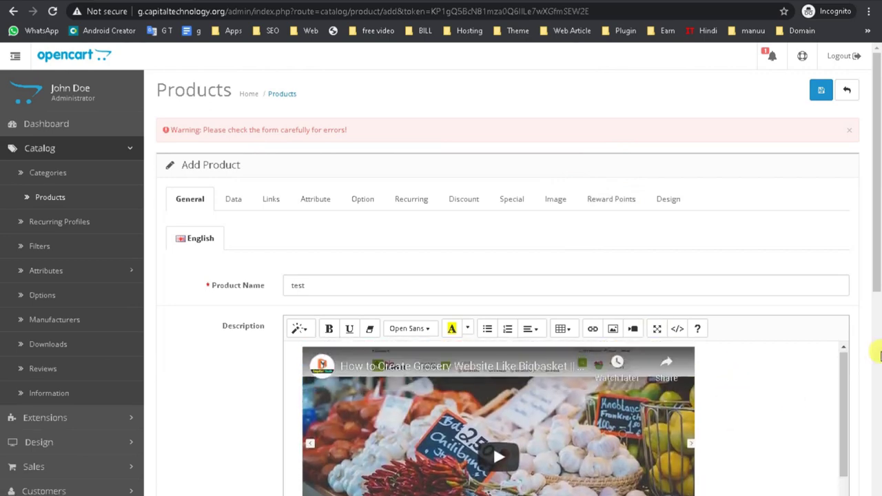
{"action": "left_click_drag", "start_coordinate": [876, 227], "coordinate": [876, 408]}
{"action": "scroll", "coordinate": [535, 222], "scroll_direction": "up", "scroll_amount": 3}
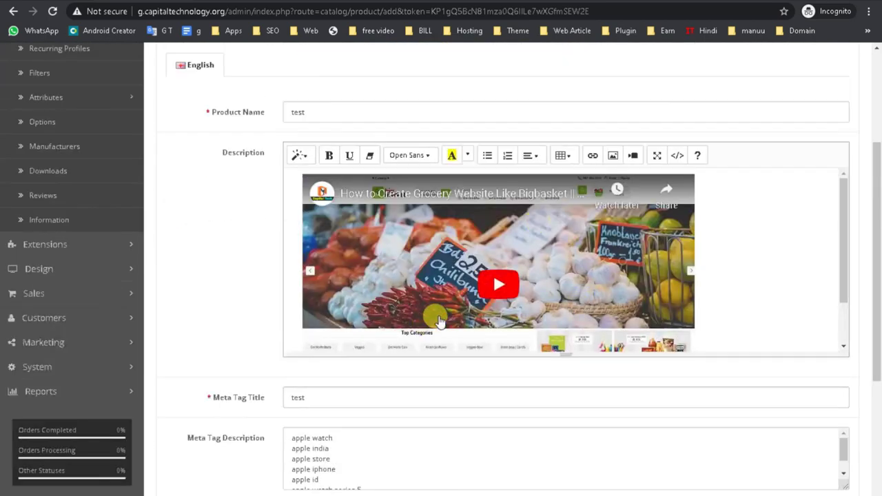
{"action": "left_click", "coordinate": [483, 297]}
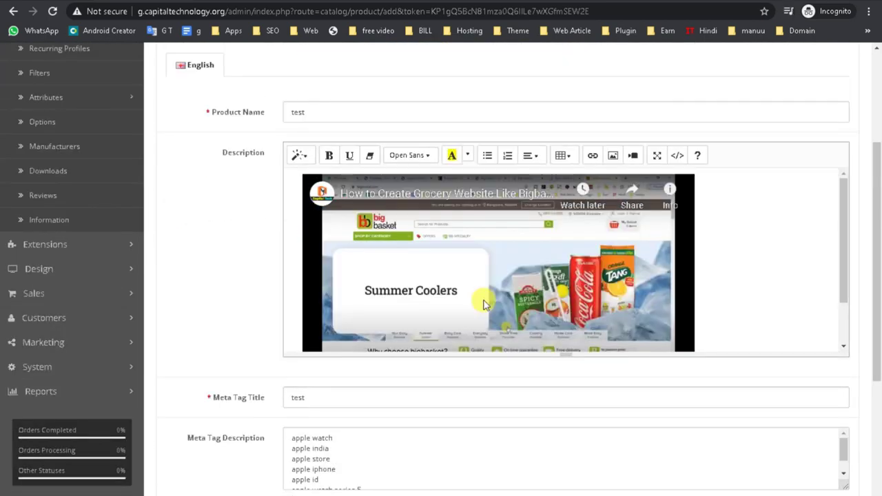
{"action": "left_click", "coordinate": [483, 300]}
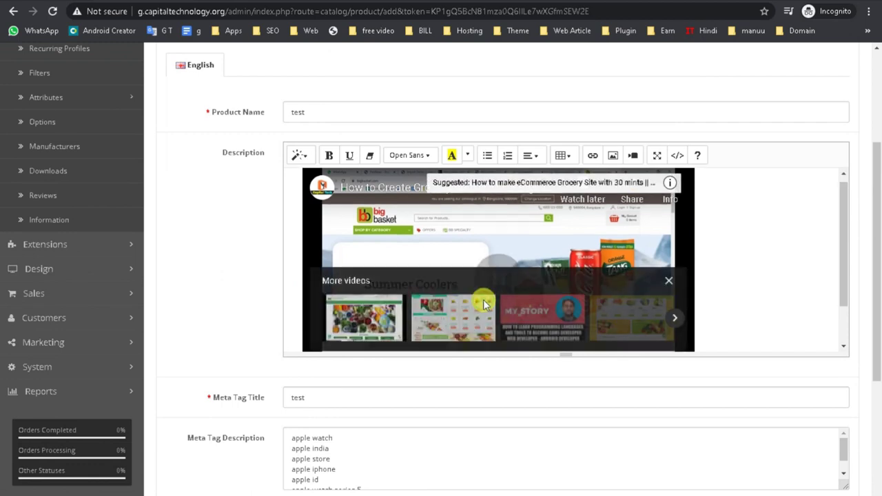
{"action": "left_click", "coordinate": [669, 283]}
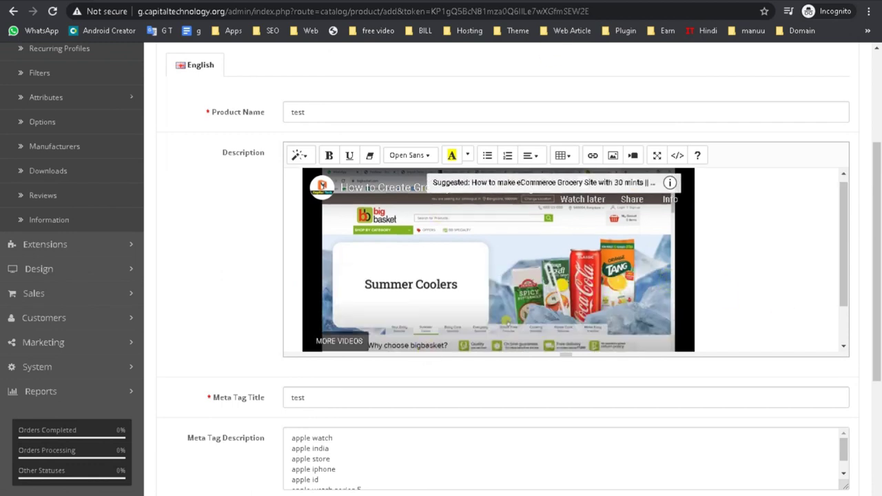
- Open Catalog > Recurring Profiles, then the Filters page
{"action": "scroll", "coordinate": [99, 144], "scroll_direction": "up", "scroll_amount": 2}
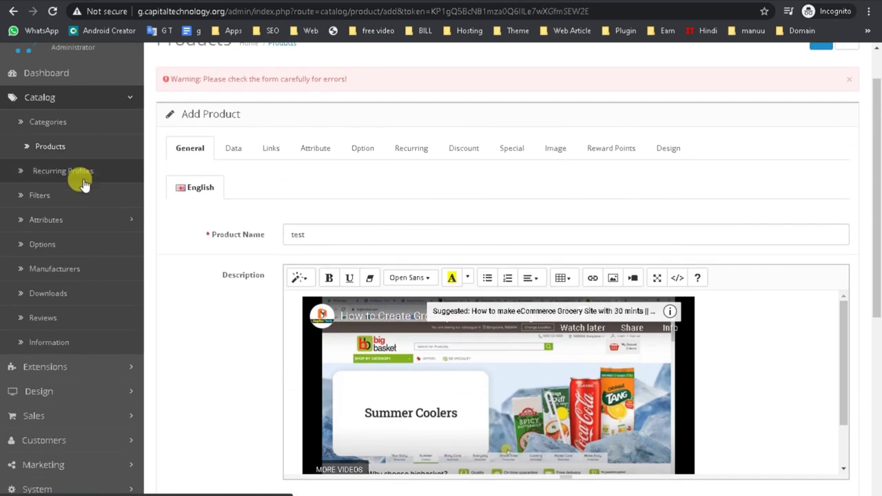
{"action": "left_click", "coordinate": [73, 172]}
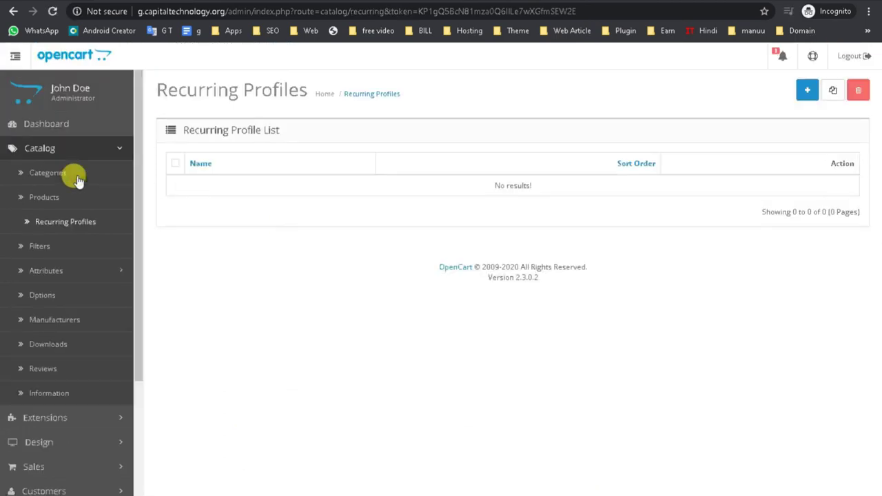
{"action": "left_click", "coordinate": [48, 244]}
- Browse the Catalog Downloads and Reviews pages, ending on the Information pages list
{"action": "left_click", "coordinate": [56, 350]}
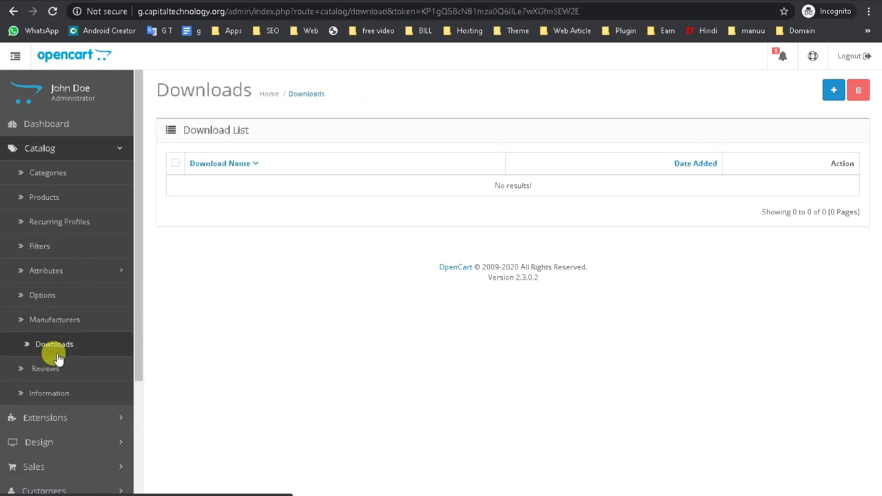
{"action": "scroll", "coordinate": [59, 362], "scroll_direction": "down", "scroll_amount": 1}
{"action": "left_click", "coordinate": [43, 309]}
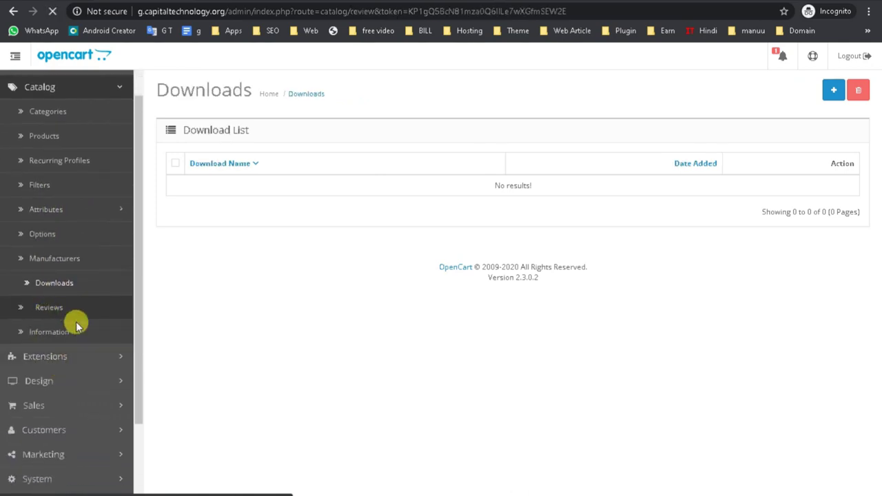
{"action": "left_click", "coordinate": [69, 341]}
{"action": "left_click", "coordinate": [72, 371]}
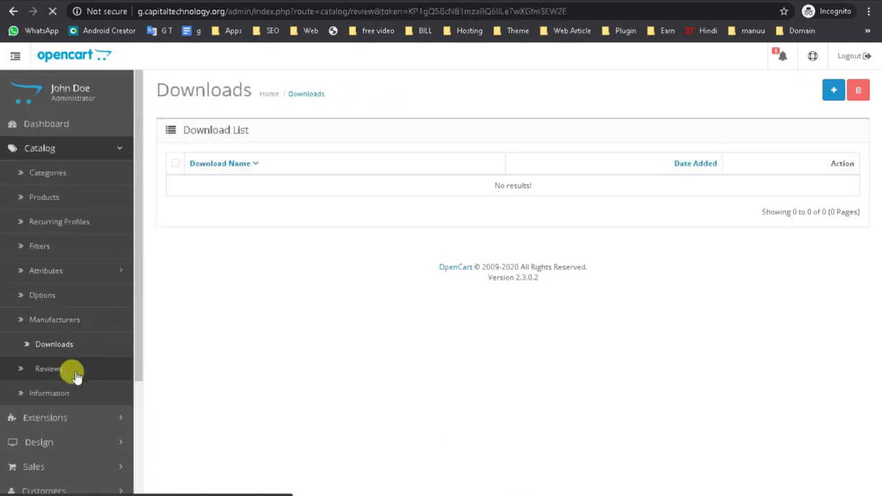
{"action": "left_click", "coordinate": [69, 400]}
{"action": "scroll", "coordinate": [63, 394], "scroll_direction": "down", "scroll_amount": 2}
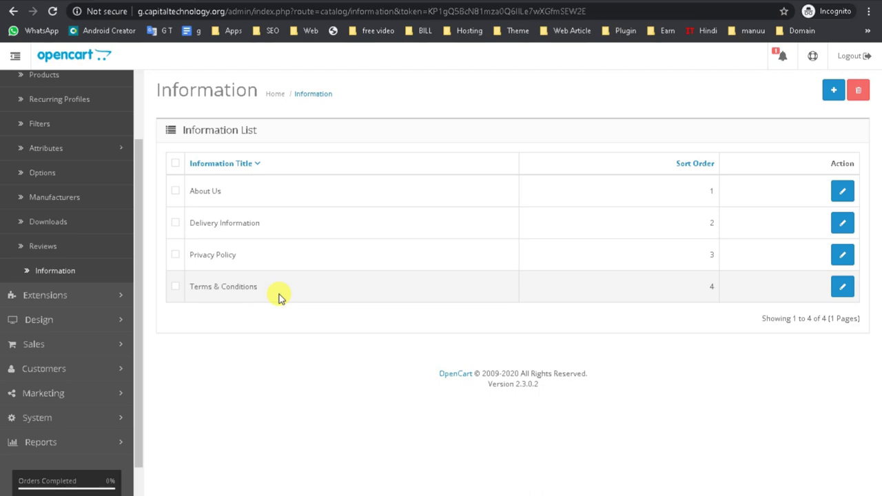
{"action": "left_click", "coordinate": [83, 298]}
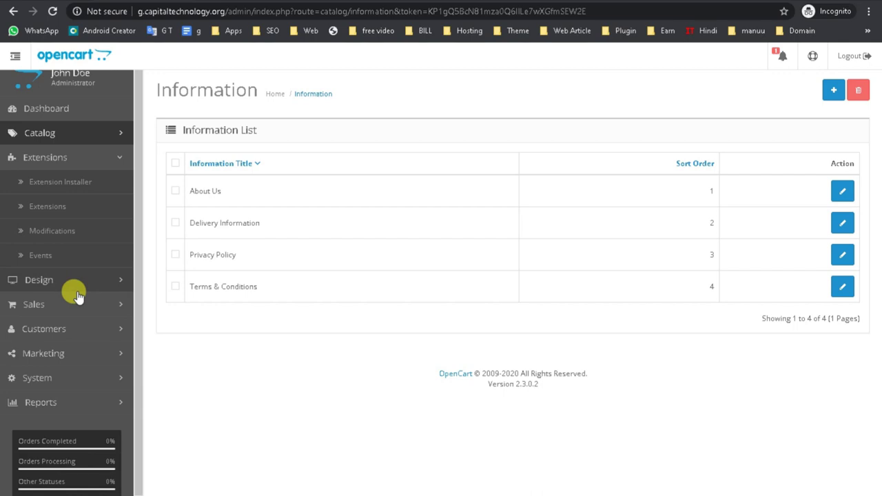
- Visit the Extension Installer, Extensions, Modifications and Events pages
{"action": "left_click", "coordinate": [71, 182]}
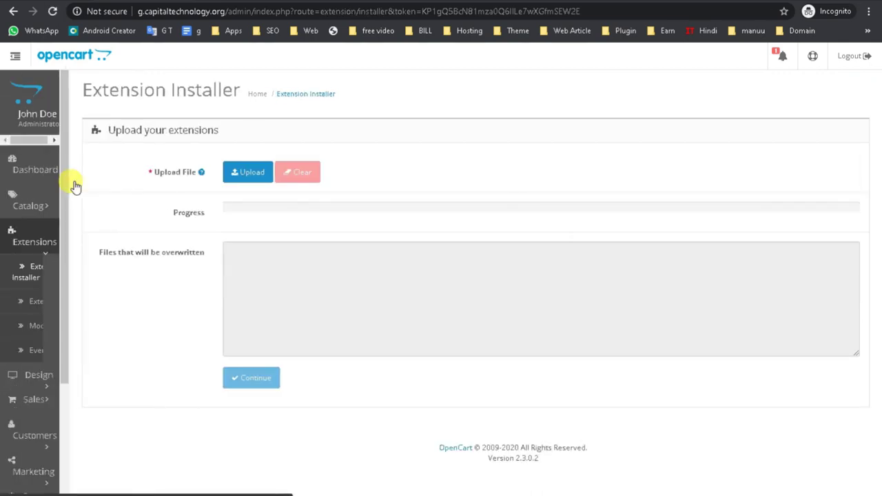
{"action": "left_click", "coordinate": [34, 230]}
{"action": "left_click", "coordinate": [36, 244]}
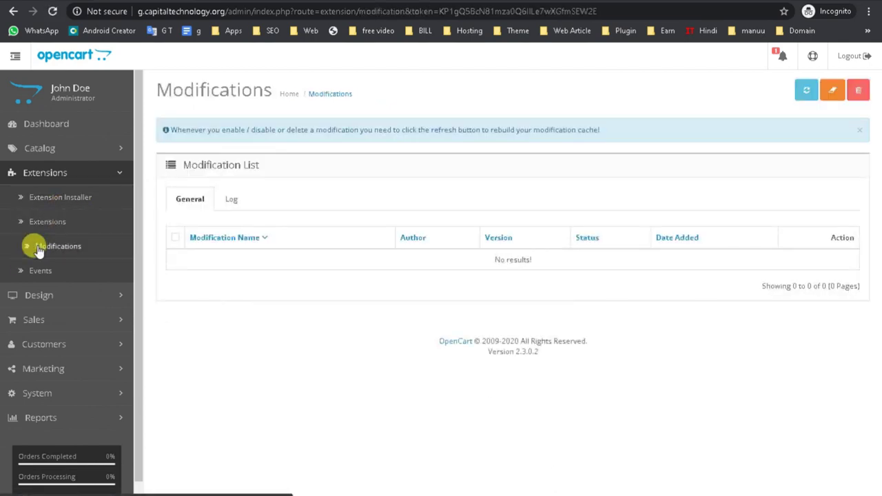
{"action": "left_click", "coordinate": [40, 271]}
{"action": "left_click", "coordinate": [39, 295]}
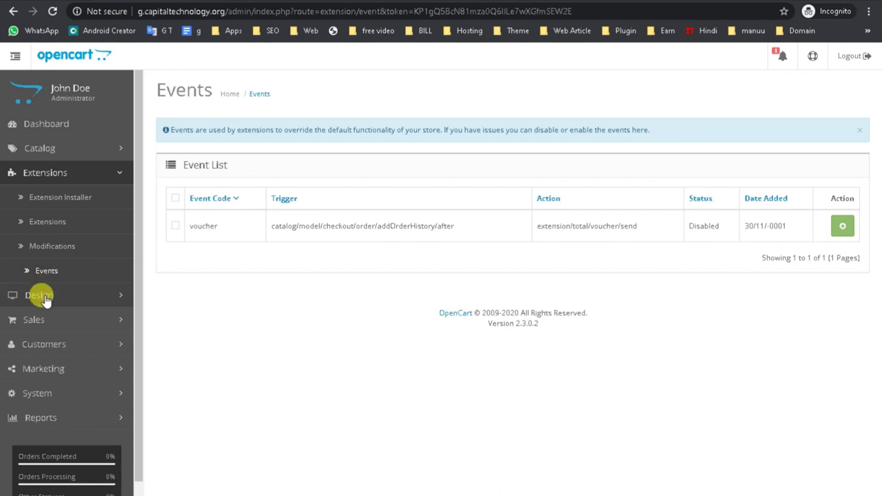
- Review the Design Layouts list (Account, Checkout, Compare, Contact, Default), then open Banners
{"action": "left_click", "coordinate": [49, 222]}
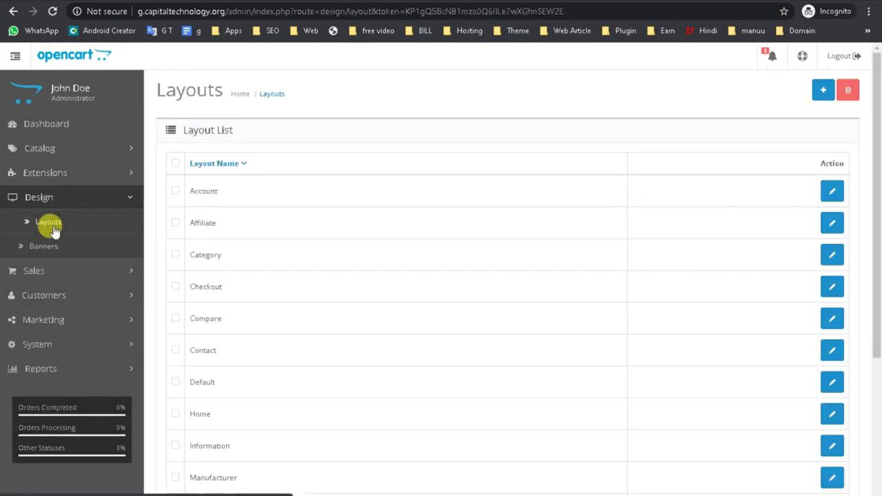
{"action": "left_click", "coordinate": [52, 246]}
{"action": "scroll", "coordinate": [315, 439], "scroll_direction": "down", "scroll_amount": 3}
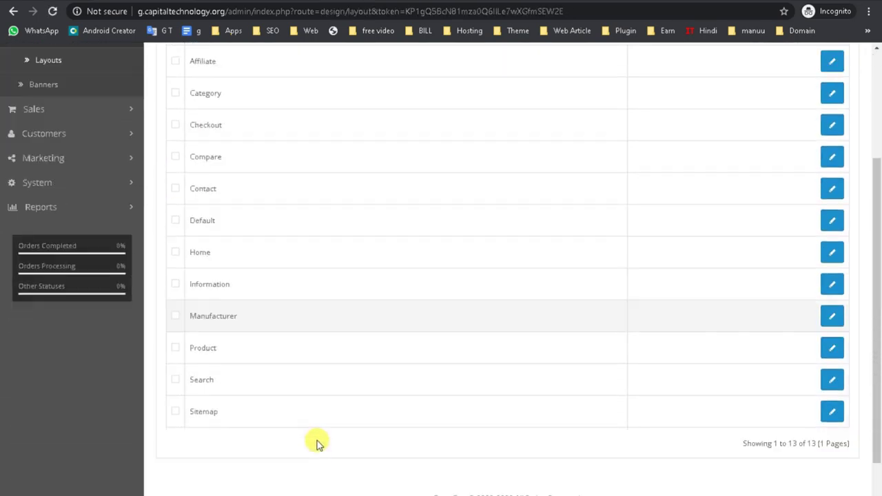
{"action": "scroll", "coordinate": [276, 412], "scroll_direction": "up", "scroll_amount": 3}
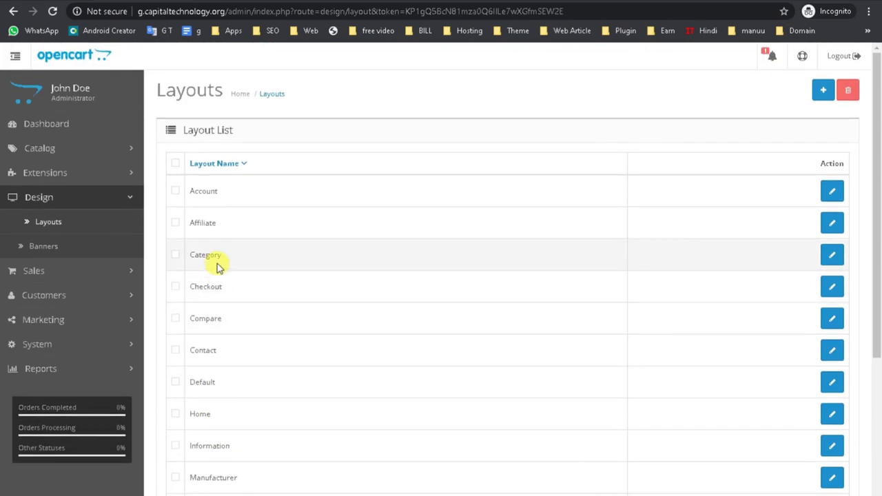
{"action": "double_click", "coordinate": [191, 184]}
{"action": "left_click", "coordinate": [211, 254]}
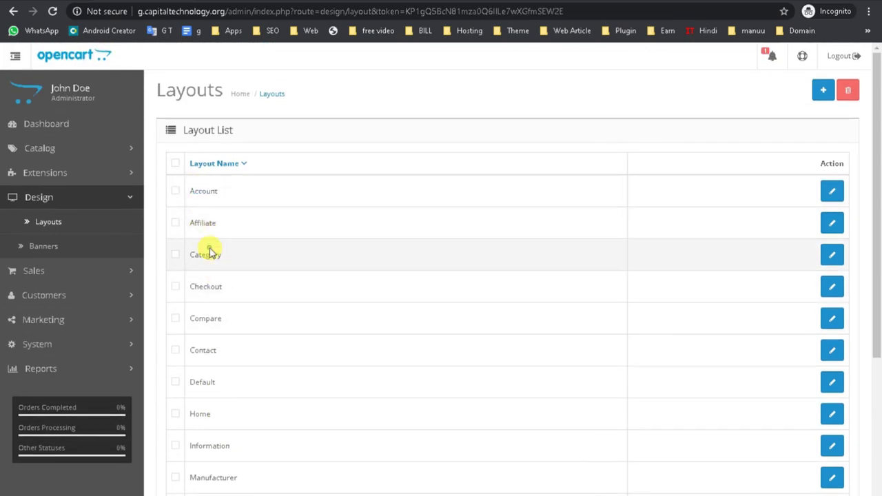
{"action": "double_click", "coordinate": [206, 286]}
{"action": "double_click", "coordinate": [206, 318]}
{"action": "double_click", "coordinate": [204, 350]}
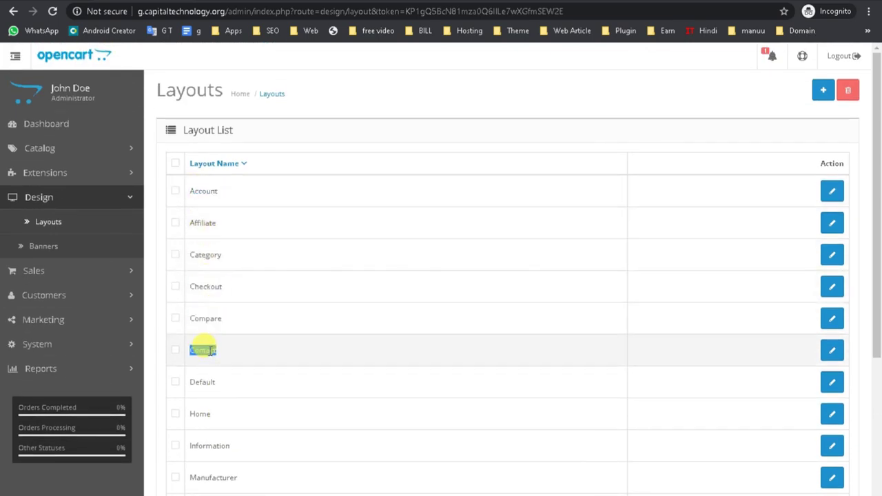
{"action": "double_click", "coordinate": [203, 382]}
{"action": "left_click", "coordinate": [204, 413]}
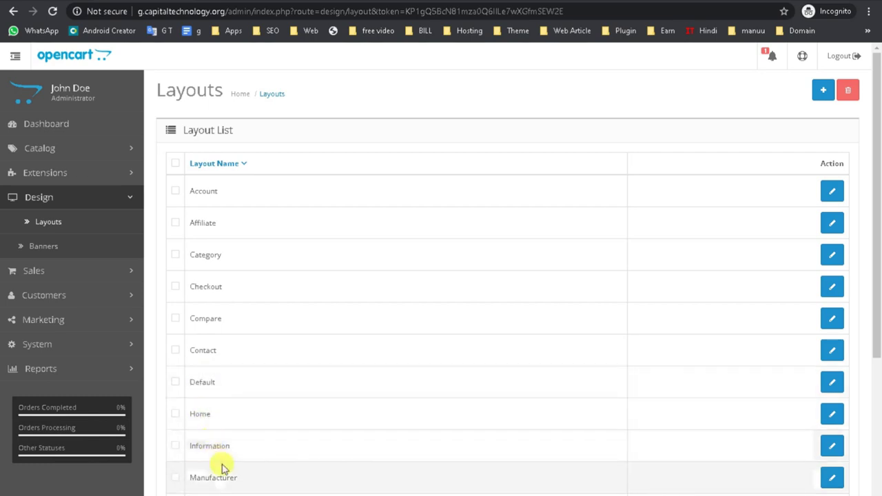
{"action": "scroll", "coordinate": [222, 469], "scroll_direction": "down", "scroll_amount": 2}
{"action": "left_click", "coordinate": [45, 124]}
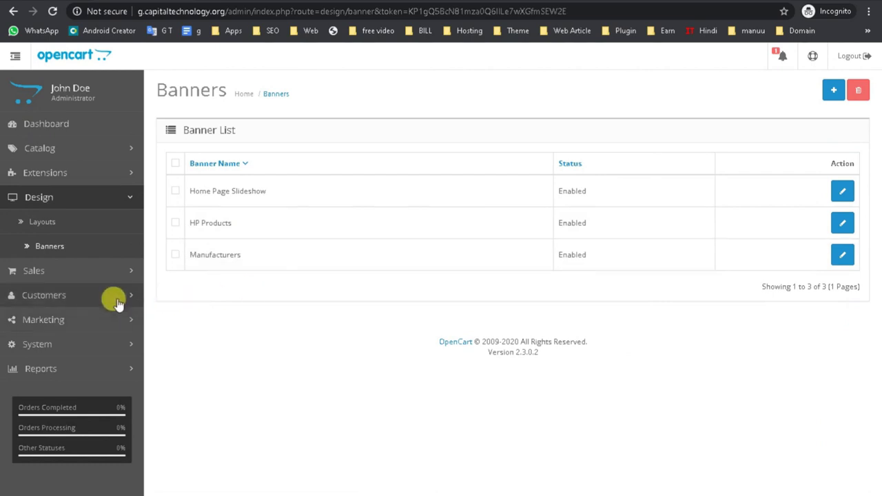
- Open Sales > Orders, start and abandon a new order, then expand Customers
{"action": "left_click", "coordinate": [39, 276]}
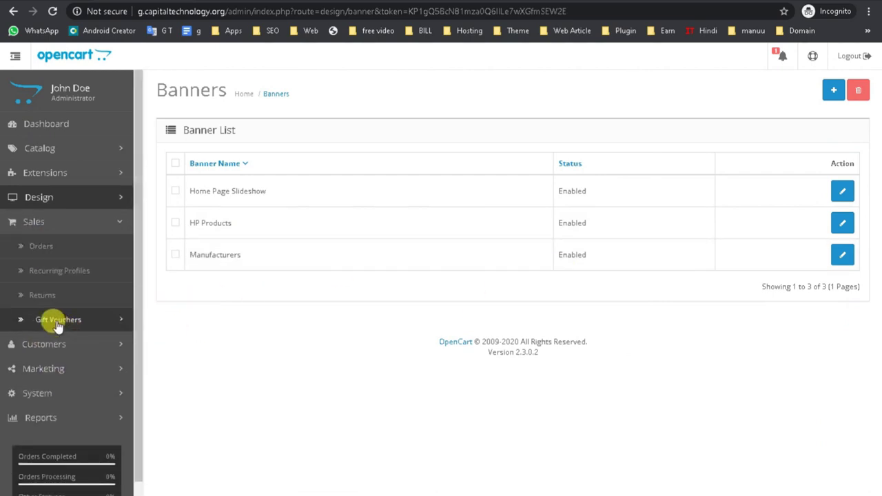
{"action": "left_click", "coordinate": [47, 249]}
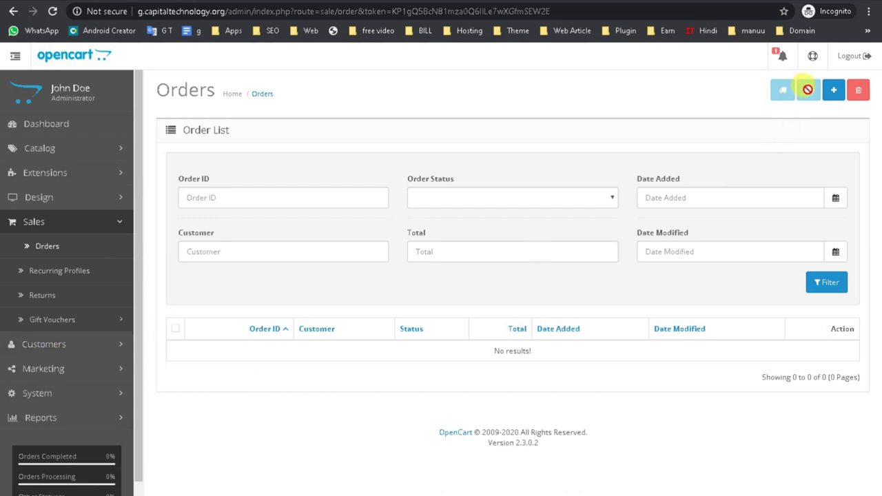
{"action": "left_click", "coordinate": [831, 90]}
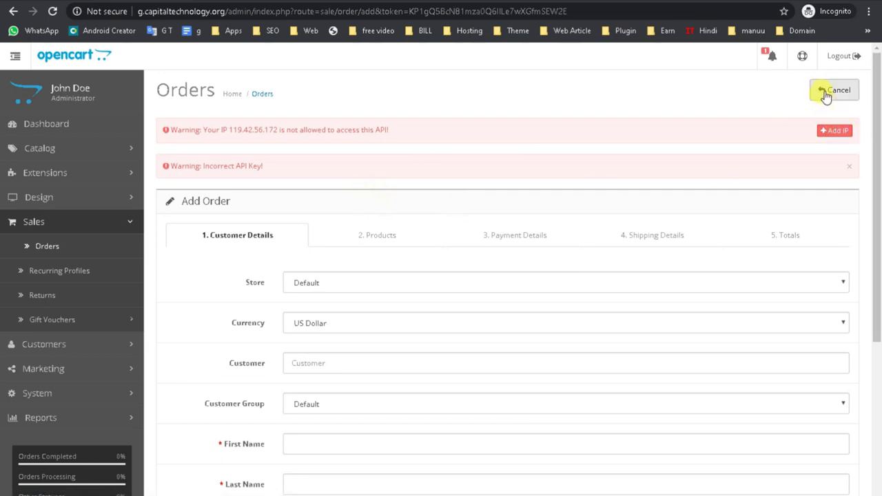
{"action": "left_click", "coordinate": [826, 96]}
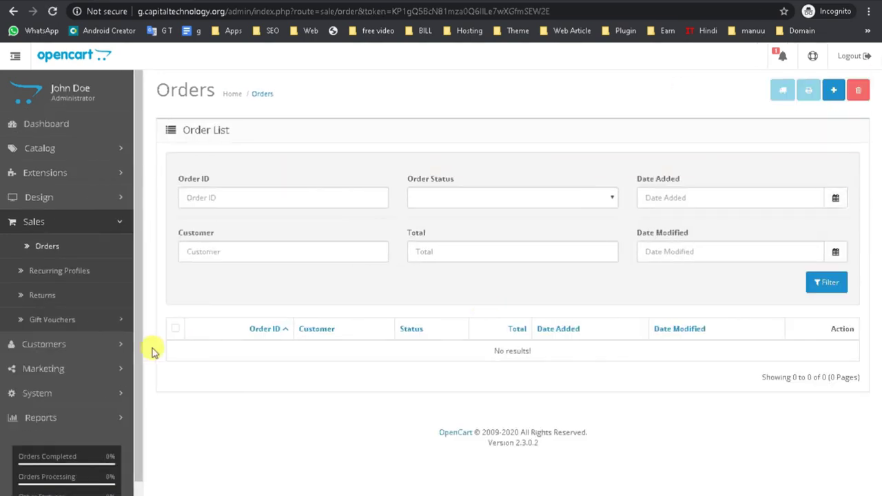
{"action": "left_click", "coordinate": [59, 344]}
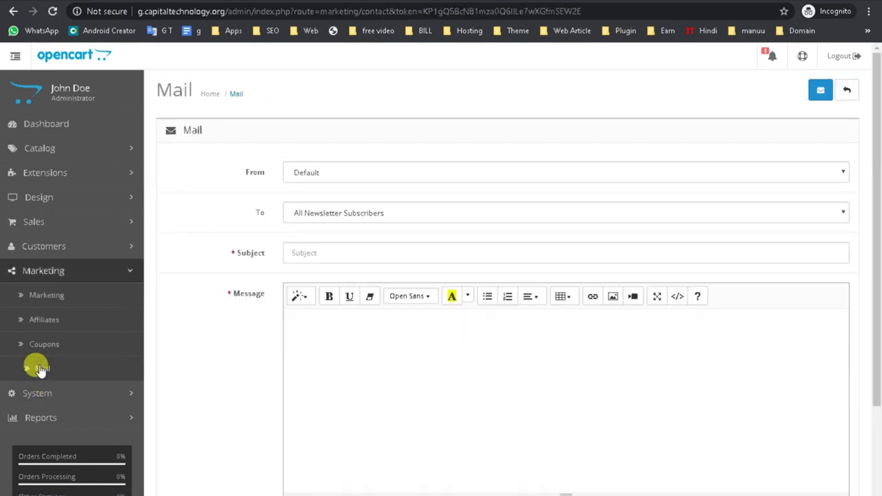
- Review the Mail form's To options twice, leaving All Newsletter Subscribers selected
{"action": "scroll", "coordinate": [328, 345], "scroll_direction": "down", "scroll_amount": 3}
{"action": "scroll", "coordinate": [328, 345], "scroll_direction": "up", "scroll_amount": 3}
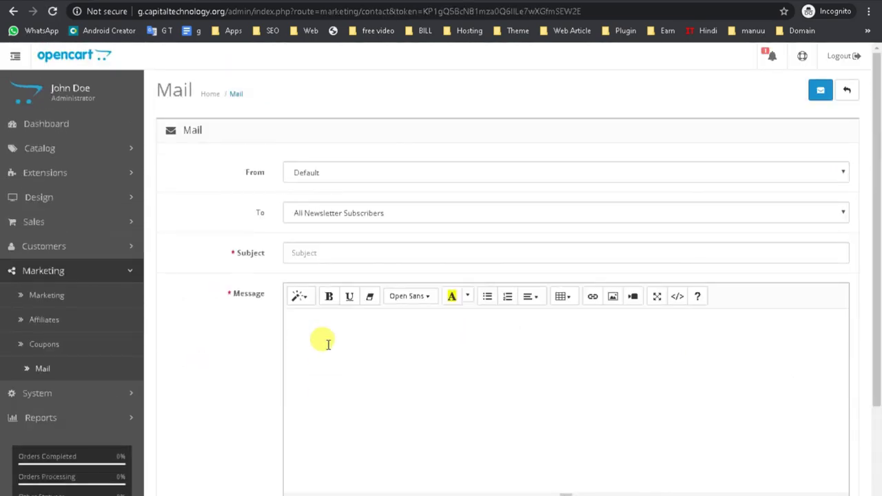
{"action": "scroll", "coordinate": [329, 344], "scroll_direction": "down", "scroll_amount": 1}
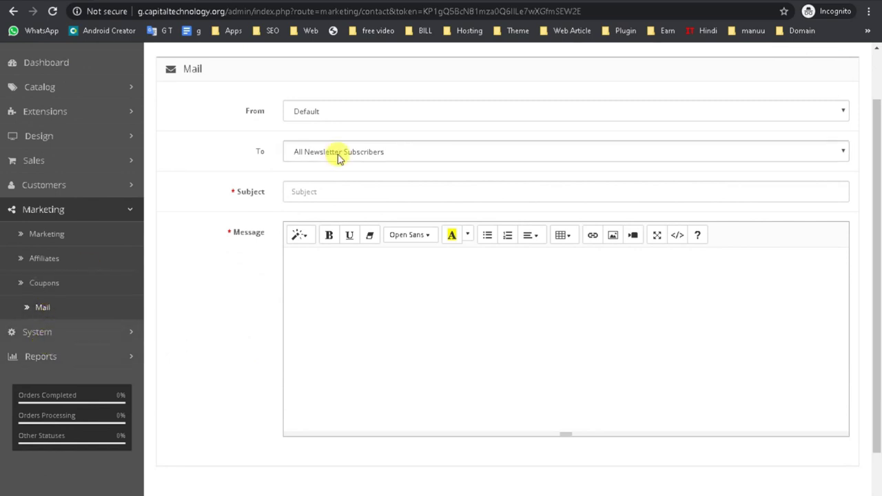
{"action": "left_click", "coordinate": [339, 157]}
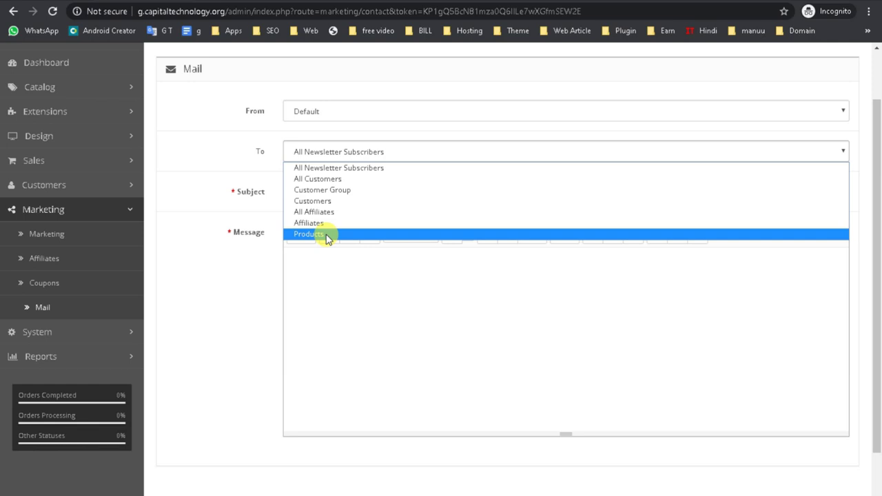
{"action": "left_click", "coordinate": [477, 376]}
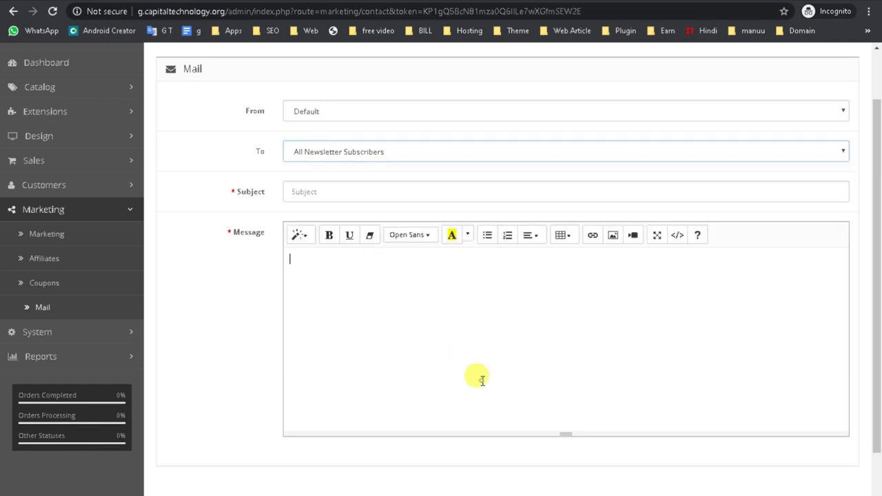
{"action": "scroll", "coordinate": [600, 276], "scroll_direction": "up", "scroll_amount": 2}
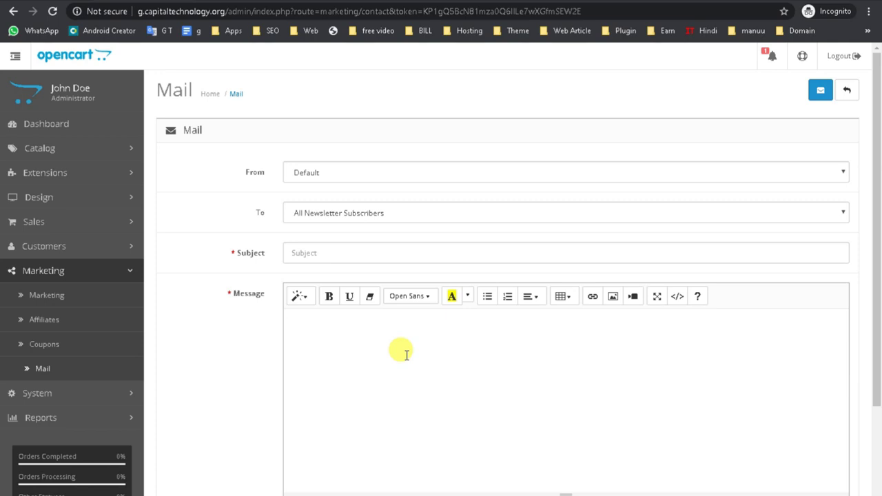
{"action": "left_click", "coordinate": [351, 213]}
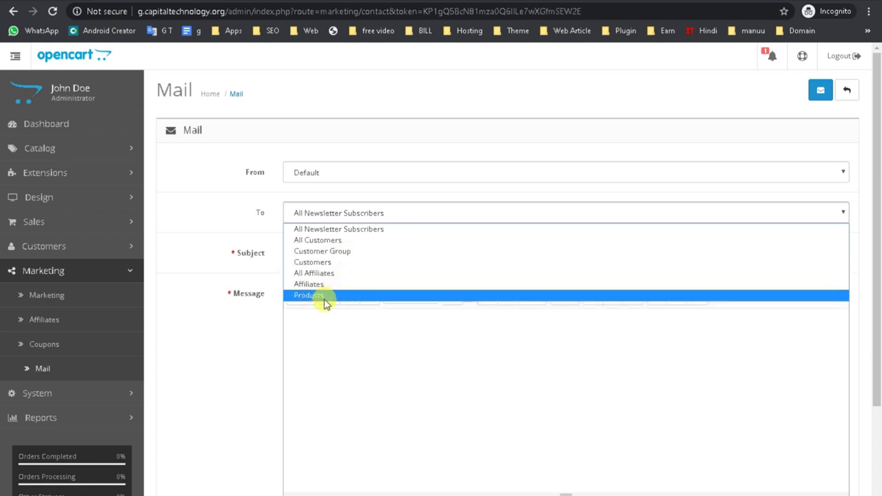
{"action": "left_click", "coordinate": [326, 354]}
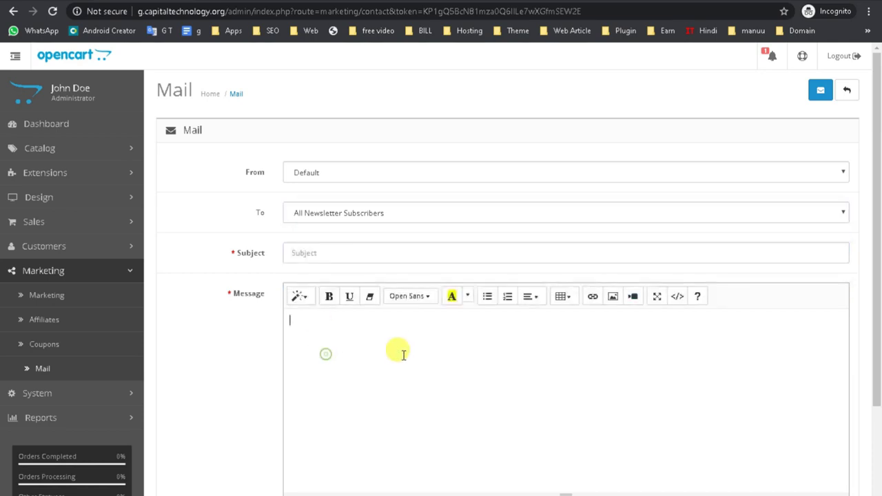
- Expand System > Tools in the admin sidebar
{"action": "scroll", "coordinate": [400, 386], "scroll_direction": "down", "scroll_amount": 2}
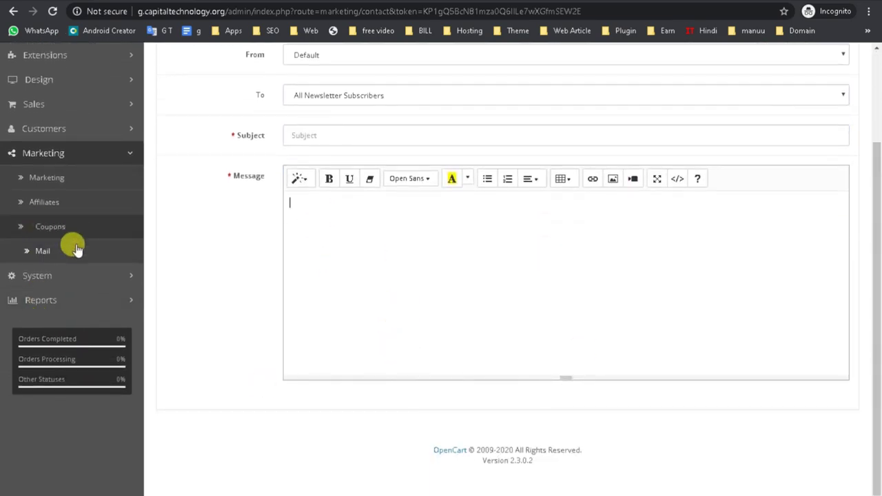
{"action": "left_click", "coordinate": [62, 279]}
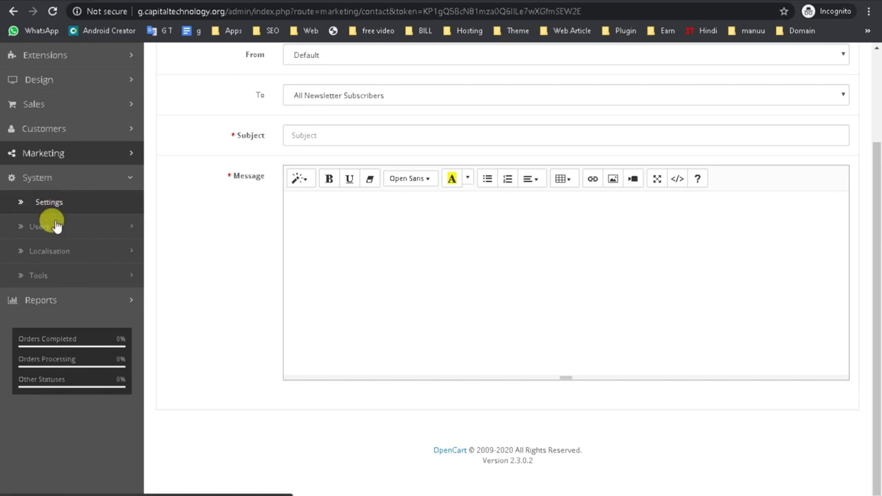
{"action": "left_click", "coordinate": [50, 275]}
- Open Backup / Restore to view the exportable database tables, then expand Reports
{"action": "left_click", "coordinate": [47, 329]}
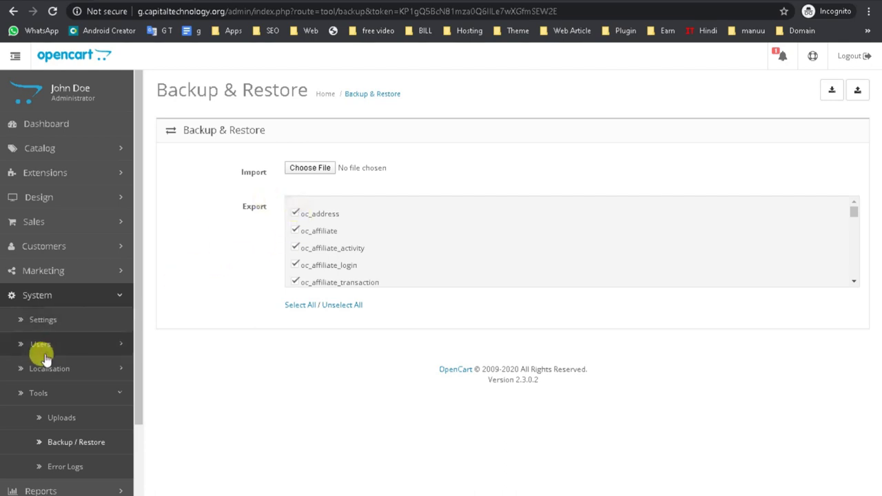
{"action": "scroll", "coordinate": [29, 449], "scroll_direction": "down", "scroll_amount": 3}
{"action": "left_click", "coordinate": [27, 402]}
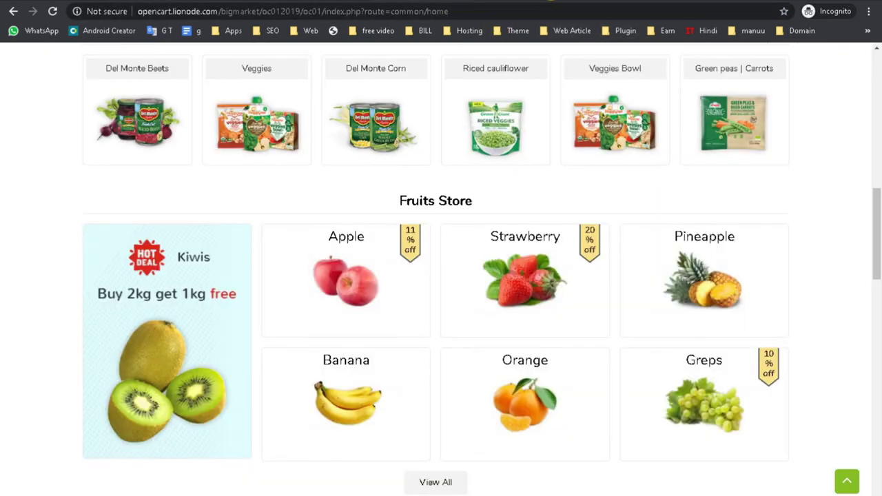
{"action": "scroll", "coordinate": [401, 270], "scroll_direction": "up", "scroll_amount": 10}
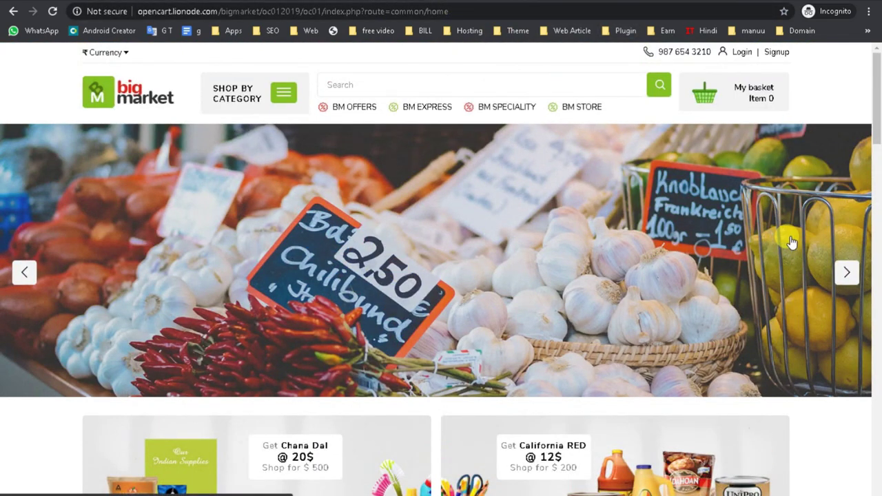
{"action": "left_click", "coordinate": [848, 273]}
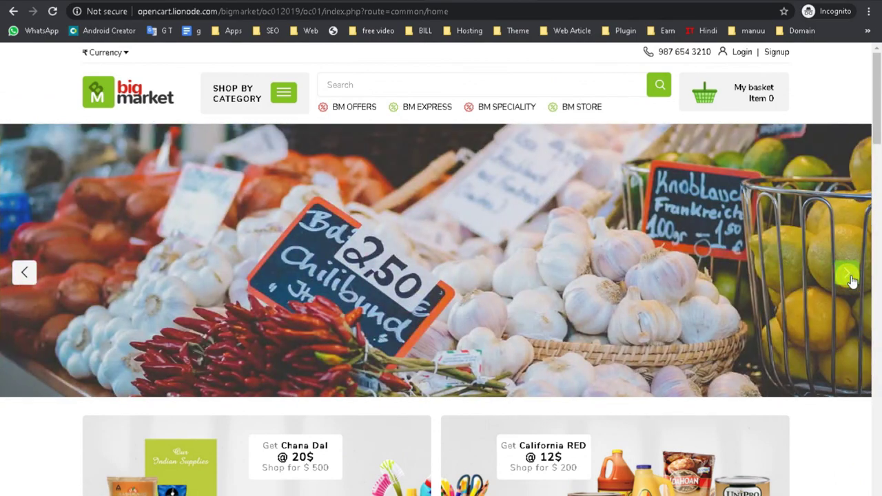
{"action": "scroll", "coordinate": [852, 279], "scroll_direction": "down", "scroll_amount": 15}
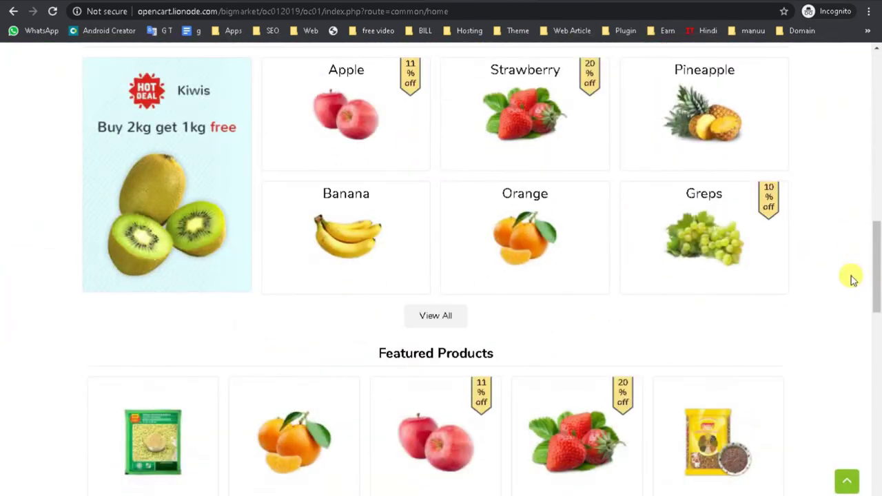
{"action": "scroll", "coordinate": [852, 279], "scroll_direction": "down", "scroll_amount": 6}
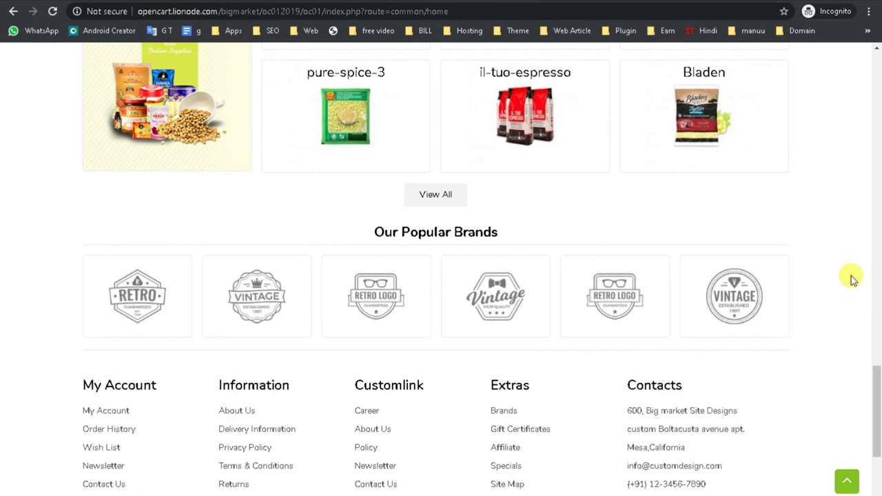
{"action": "scroll", "coordinate": [852, 280], "scroll_direction": "down", "scroll_amount": 3}
{"action": "scroll", "coordinate": [852, 279], "scroll_direction": "up", "scroll_amount": 8}
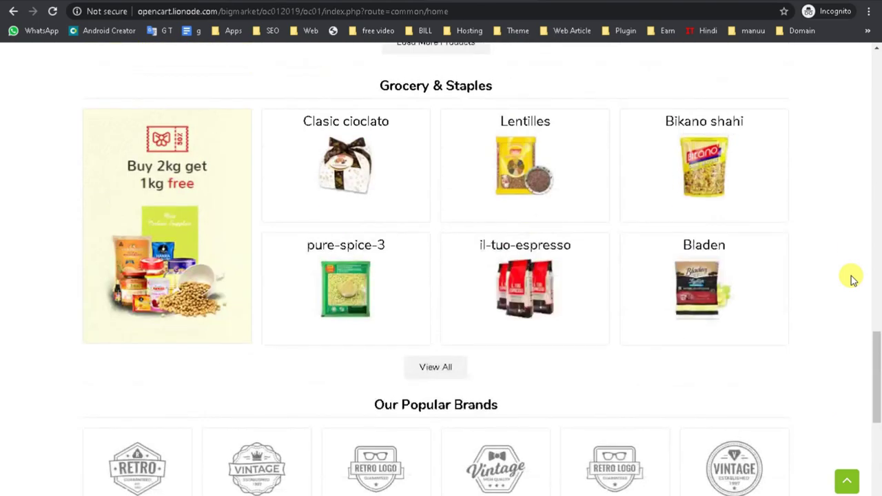
{"action": "scroll", "coordinate": [851, 279], "scroll_direction": "up", "scroll_amount": 5}
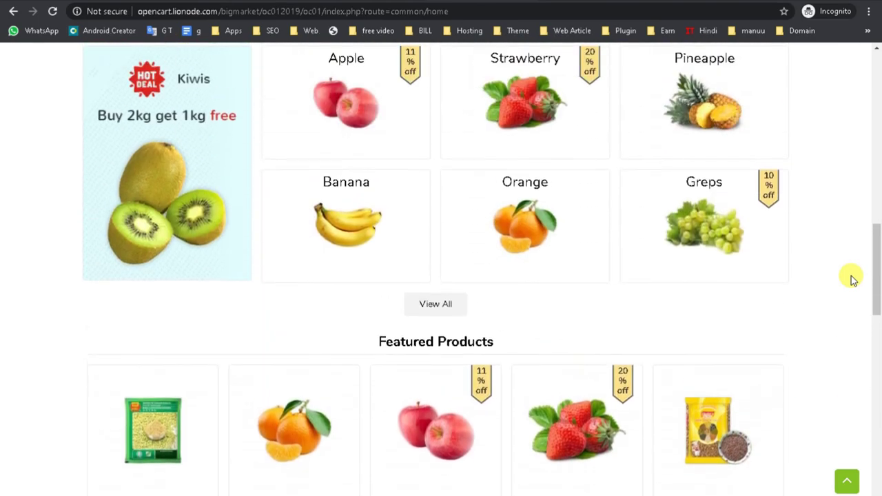
{"action": "scroll", "coordinate": [852, 279], "scroll_direction": "up", "scroll_amount": 2}
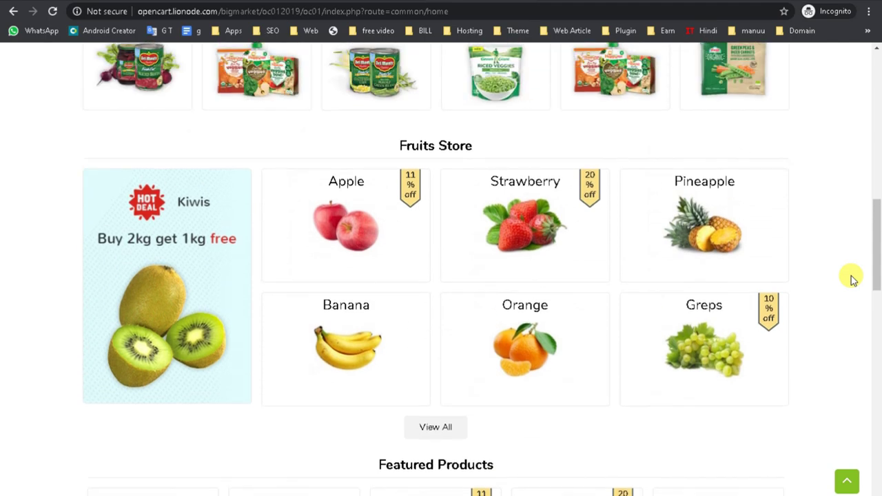
{"action": "scroll", "coordinate": [852, 279], "scroll_direction": "up", "scroll_amount": 6}
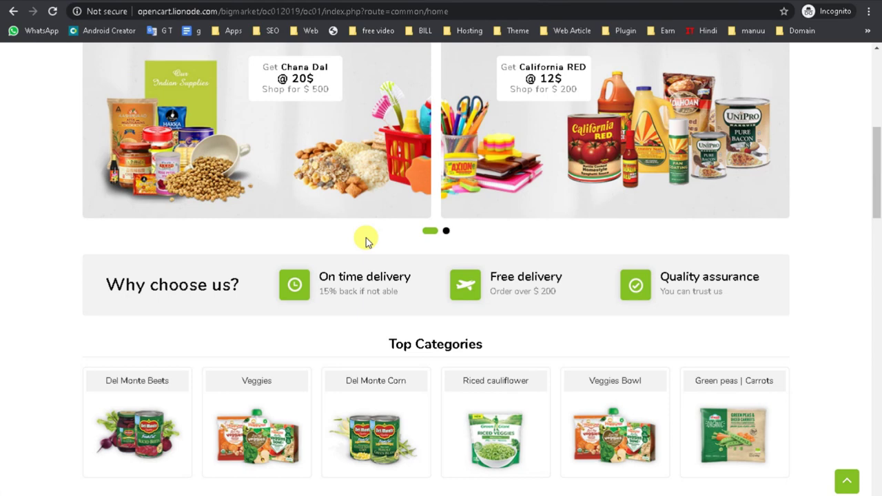
{"action": "key", "text": "ctrl+w"}
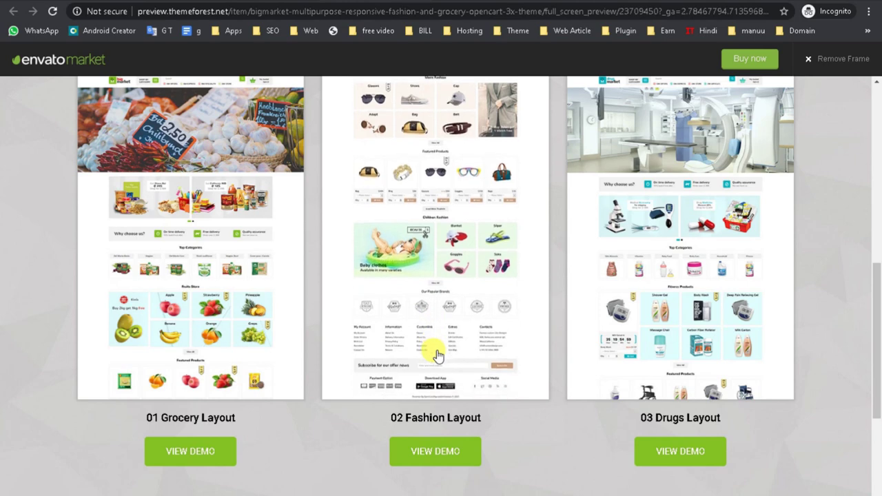
{"action": "key", "text": "ctrl+shift+t"}
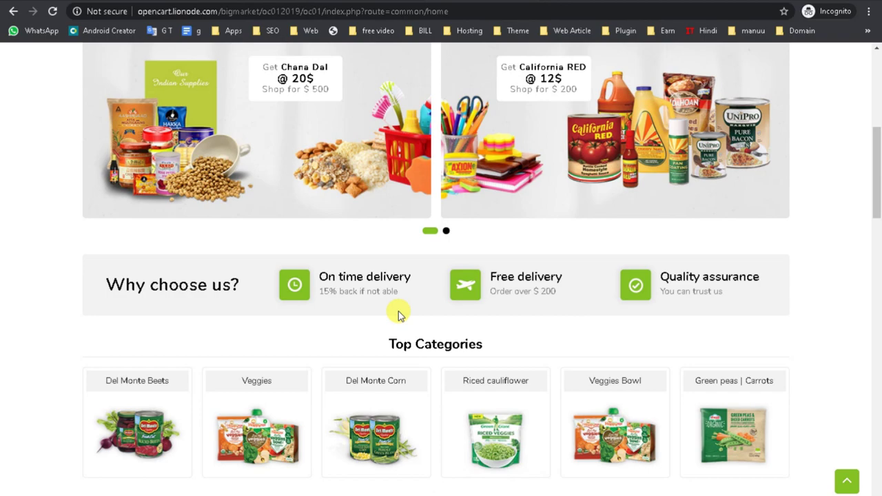
{"action": "scroll", "coordinate": [398, 312], "scroll_direction": "down", "scroll_amount": 15}
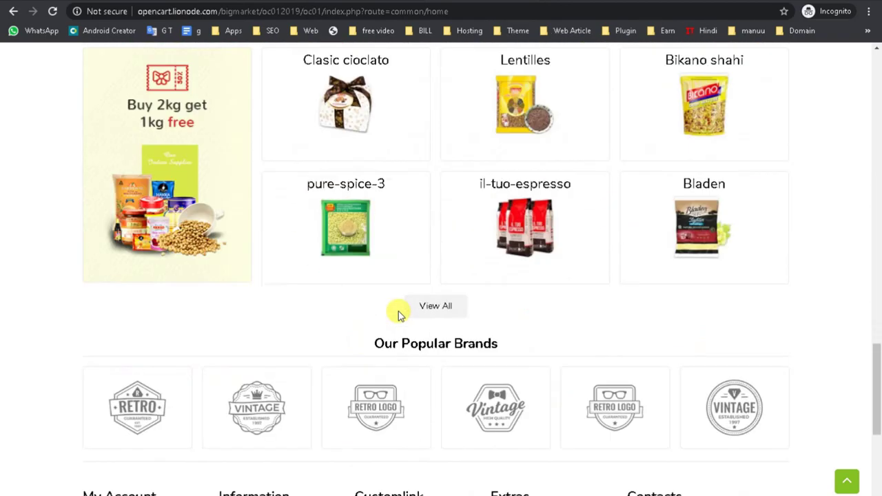
{"action": "scroll", "coordinate": [404, 338], "scroll_direction": "up", "scroll_amount": 15}
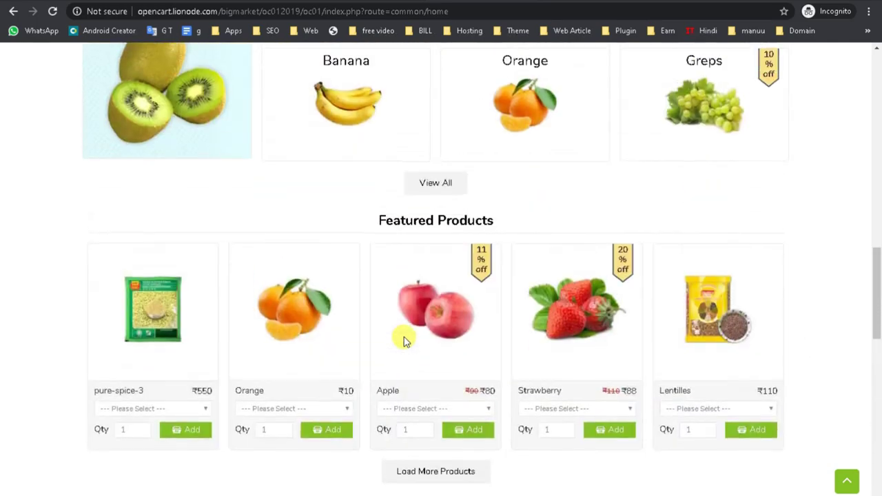
{"action": "scroll", "coordinate": [404, 341], "scroll_direction": "up", "scroll_amount": 10}
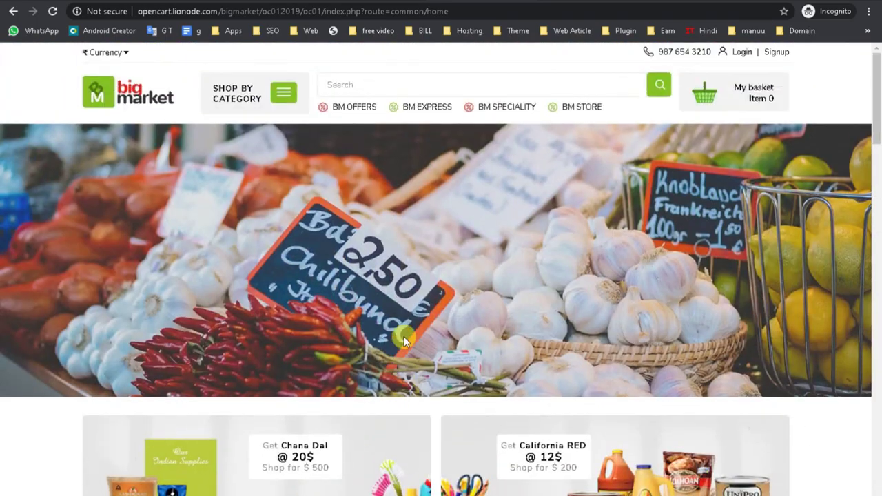